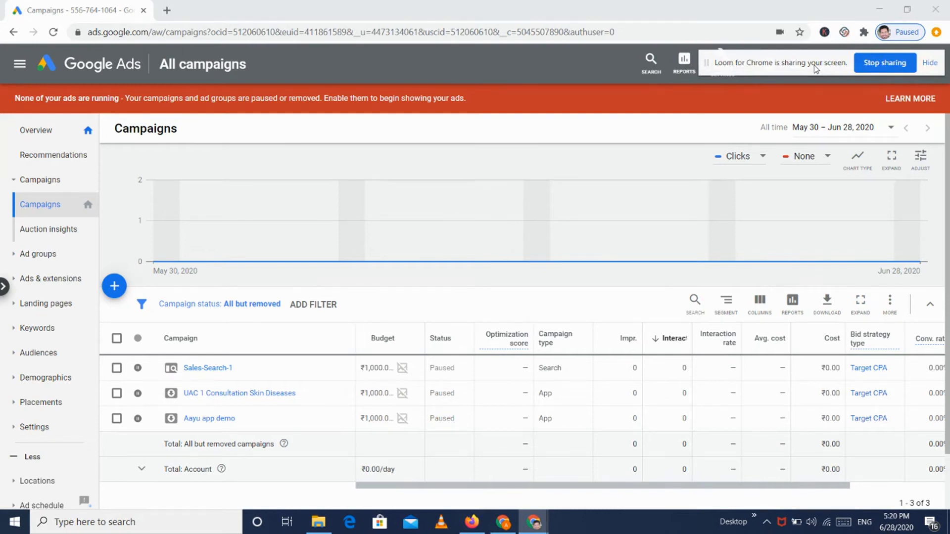
# Step: On the Campaigns page, open the + menu with New campaign and Load campaign settings
pyautogui.moveTo(451, 192)
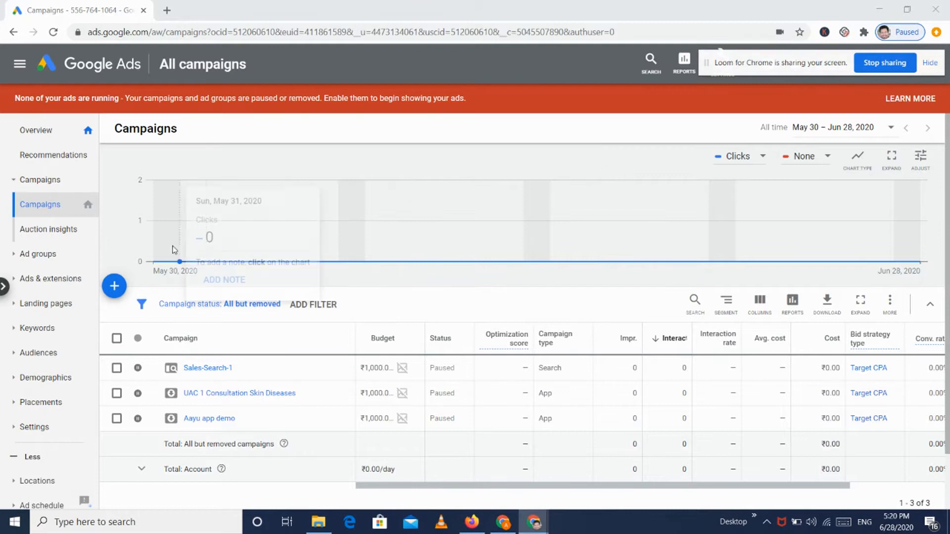
pyautogui.click(118, 288)
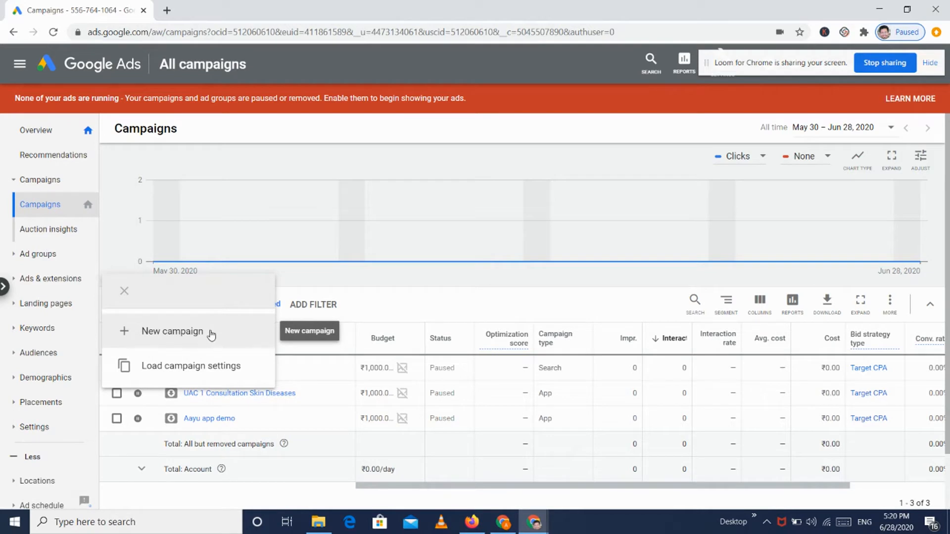
# Step: Start a new campaign with the Sales goal and the Search campaign type
pyautogui.click(211, 335)
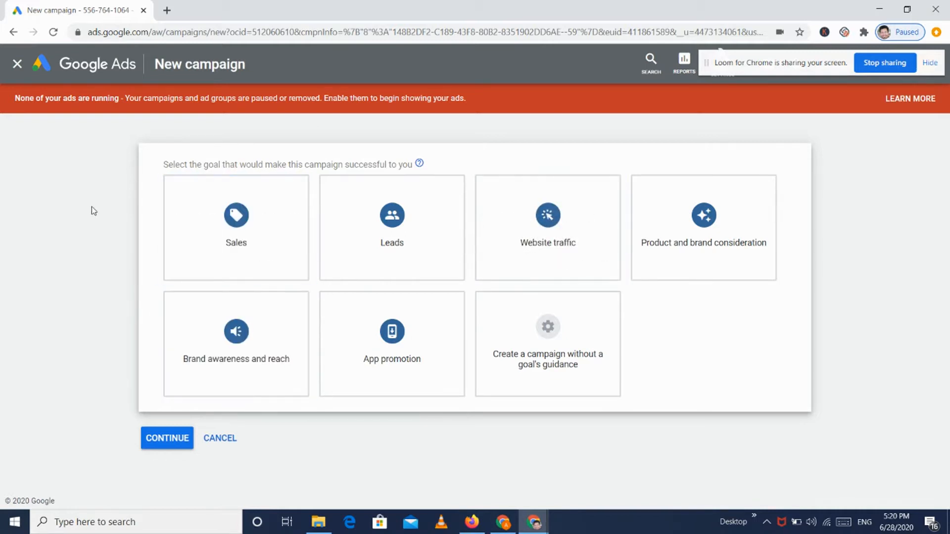
pyautogui.click(212, 210)
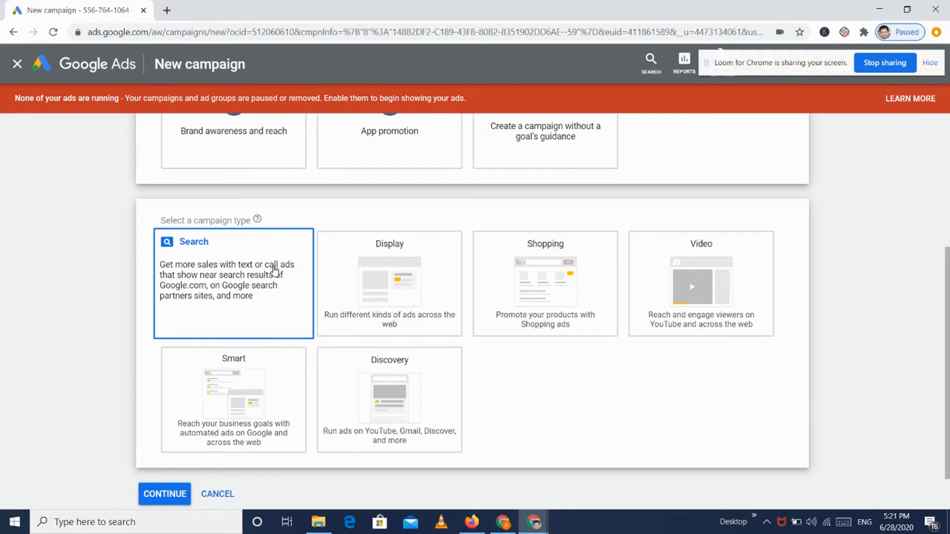
pyautogui.click(276, 270)
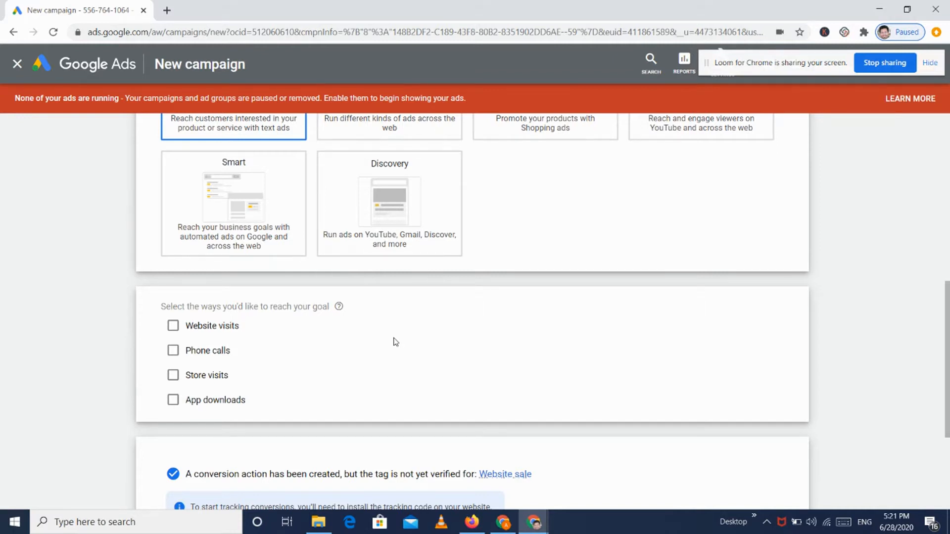
pyautogui.scroll(6, 396, 342)
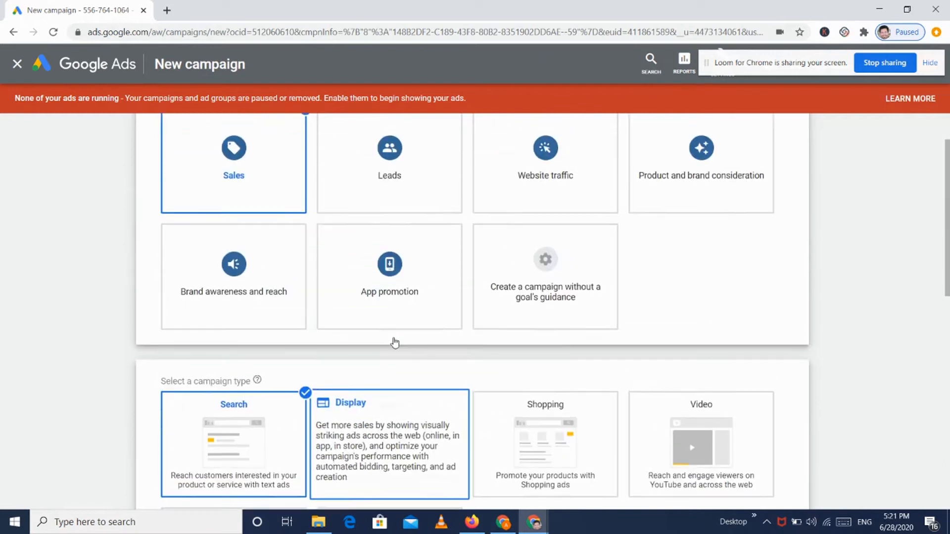
pyautogui.scroll(-2, 104, 333)
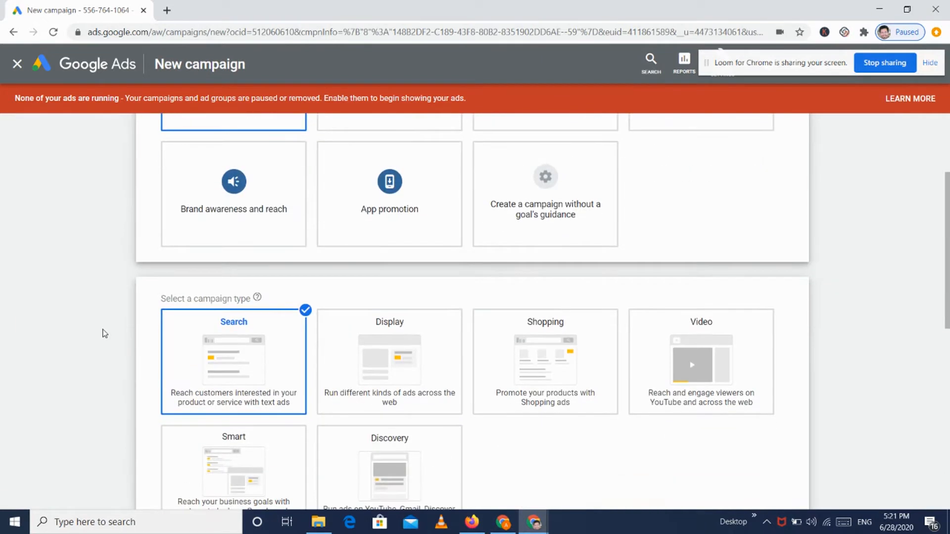
pyautogui.scroll(-5, 151, 364)
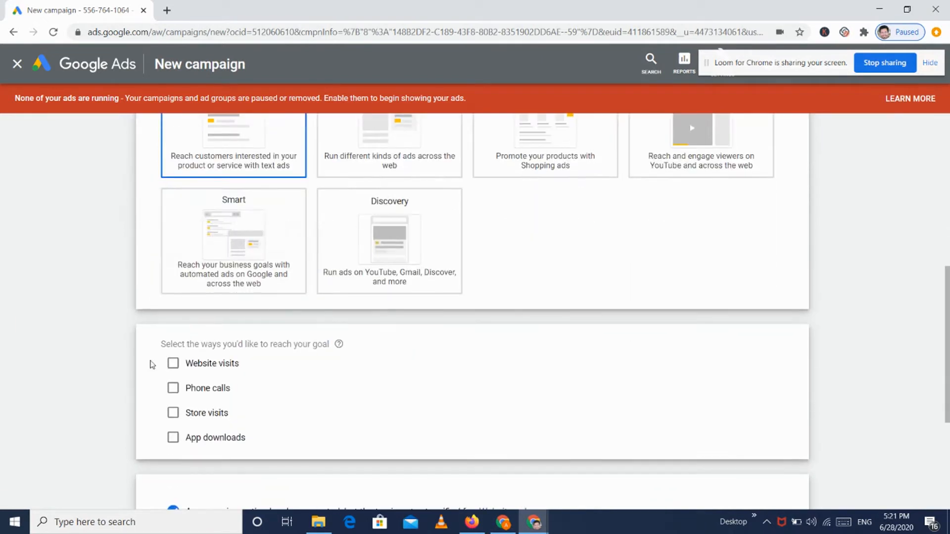
pyautogui.scroll(-2, 115, 347)
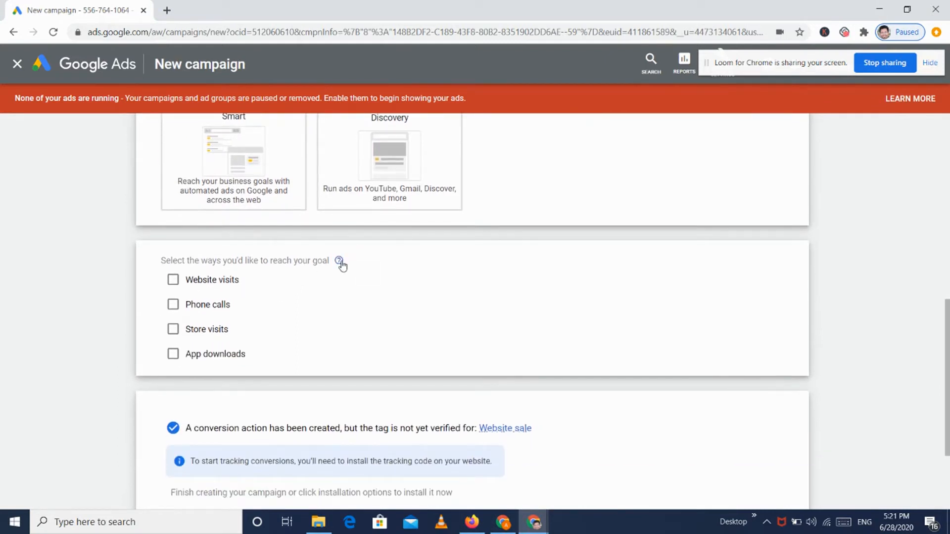
pyautogui.moveTo(340, 262)
pyautogui.click(196, 283)
pyautogui.click(234, 305)
pyautogui.write('w')
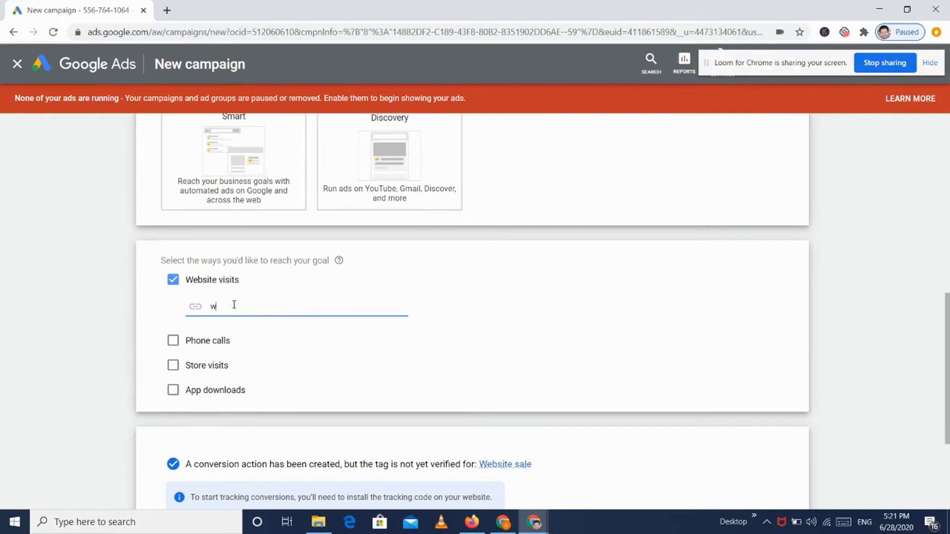
pyautogui.write('ww.medcords.com')
pyautogui.click(521, 271)
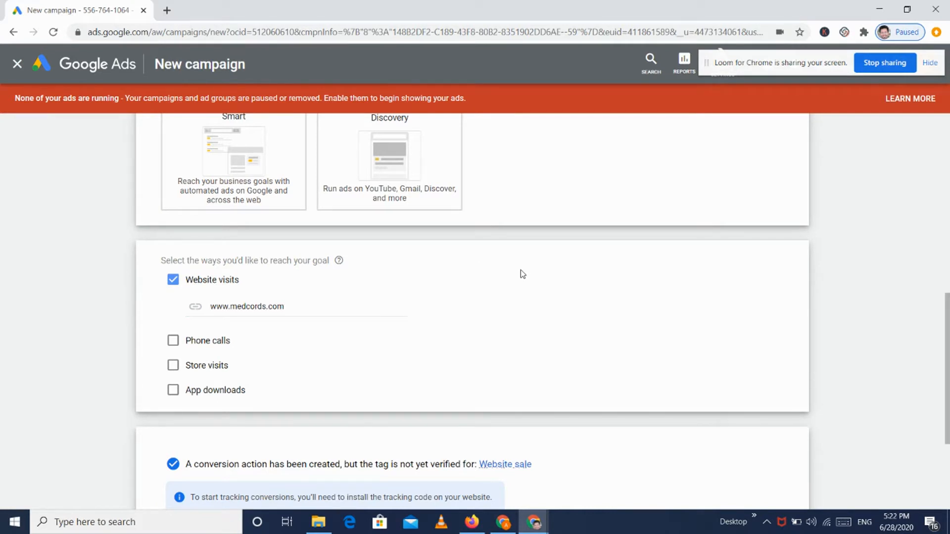
pyautogui.scroll(-3, 521, 271)
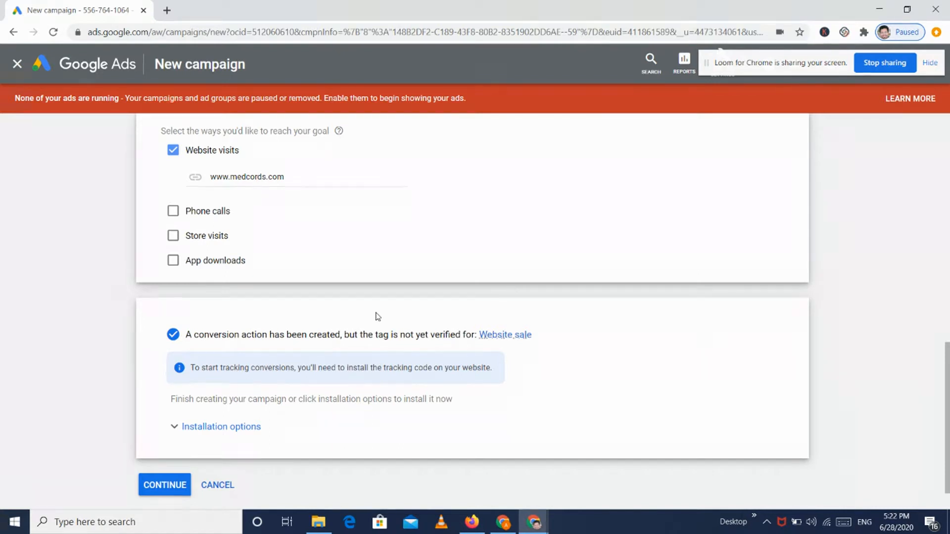
# Step: Expand the tag installation options and preview the email instructions without sending them
pyautogui.click(202, 423)
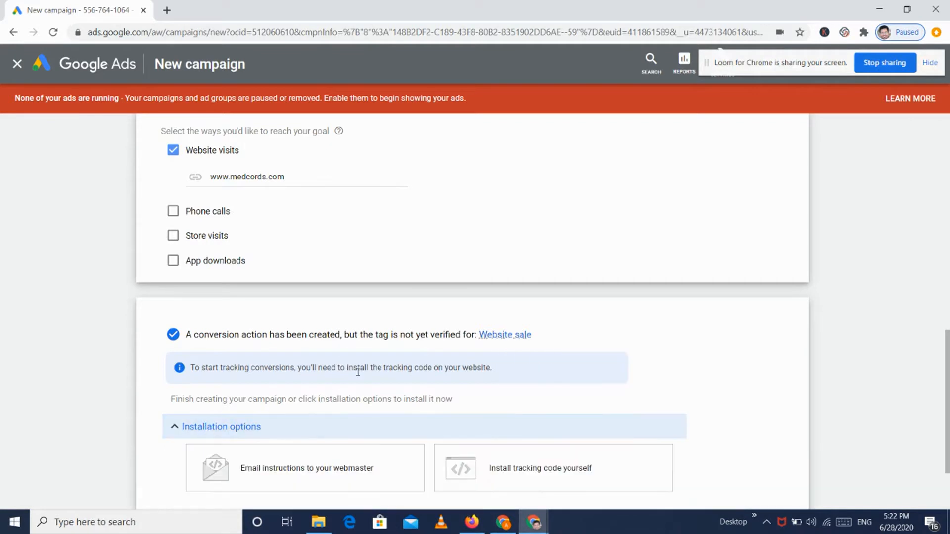
pyautogui.scroll(-2, 414, 379)
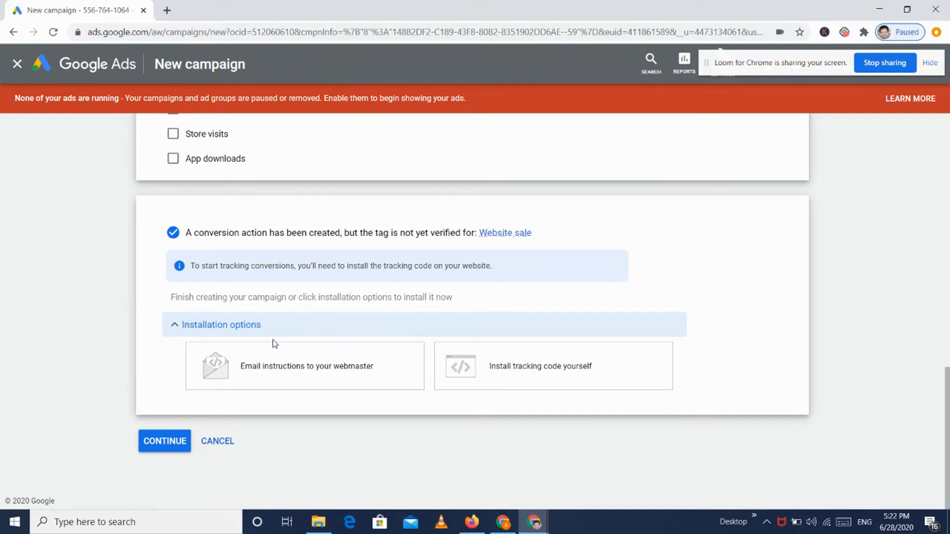
pyautogui.click(269, 376)
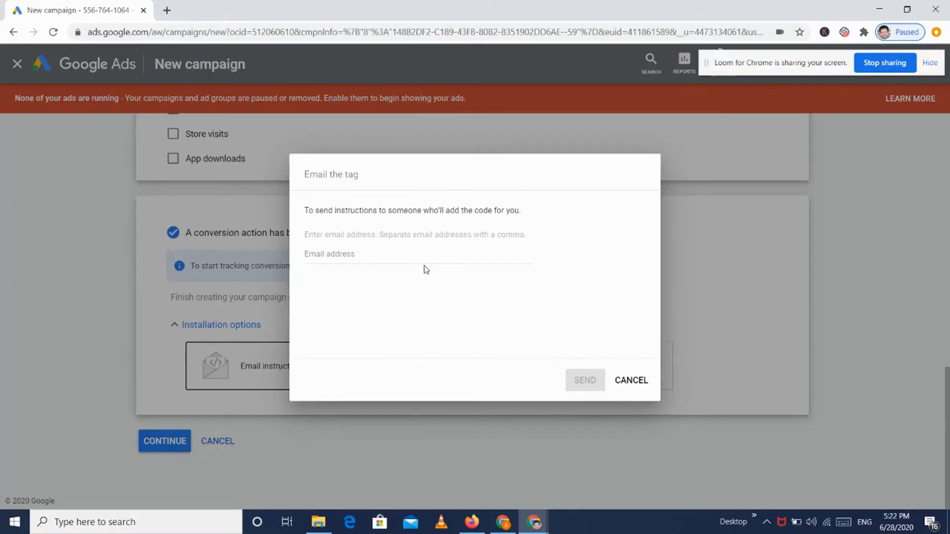
pyautogui.click(643, 389)
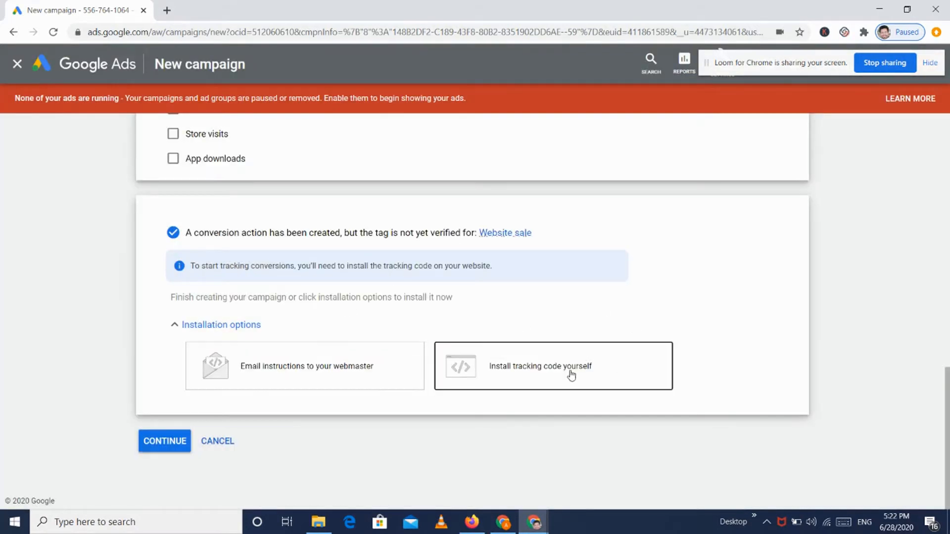
# Step: View the global site tag and event snippet code for self-installation, then close it
pyautogui.click(571, 373)
pyautogui.click(240, 251)
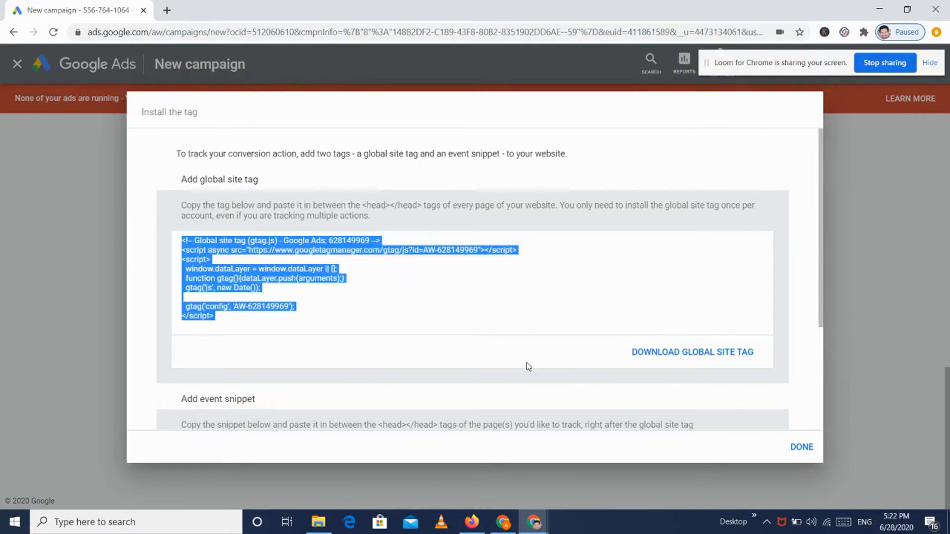
pyautogui.scroll(-3, 727, 407)
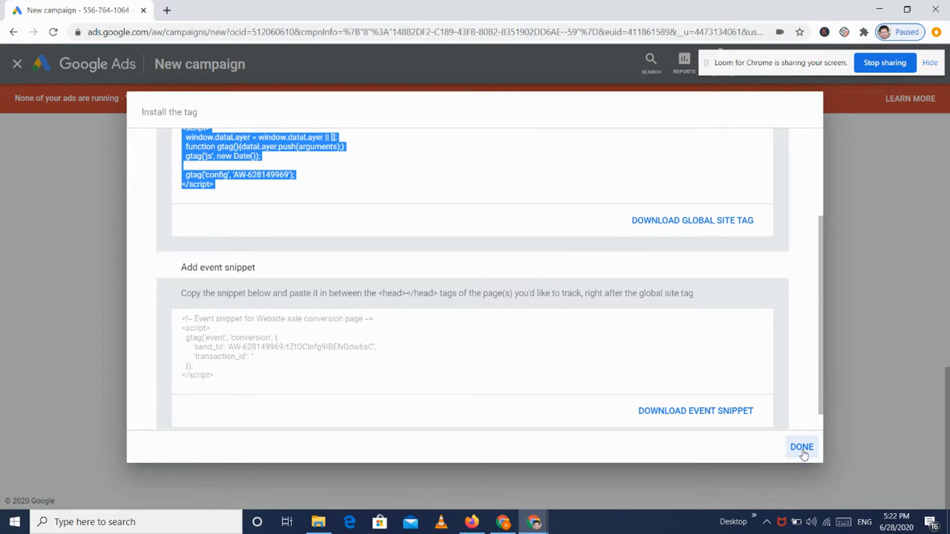
pyautogui.click(802, 447)
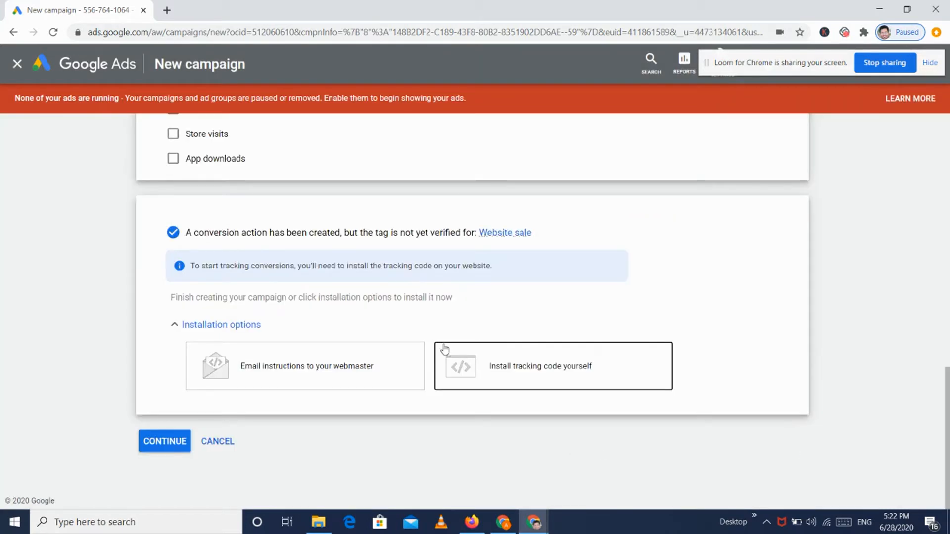
pyautogui.scroll(3, 357, 256)
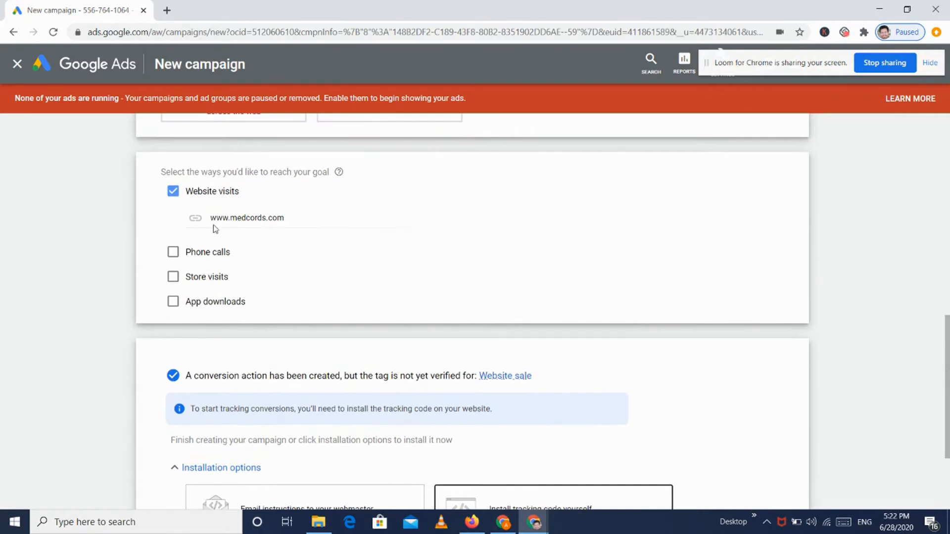
# Step: Add Phone calls as a goal with an India business phone number
pyautogui.click(172, 255)
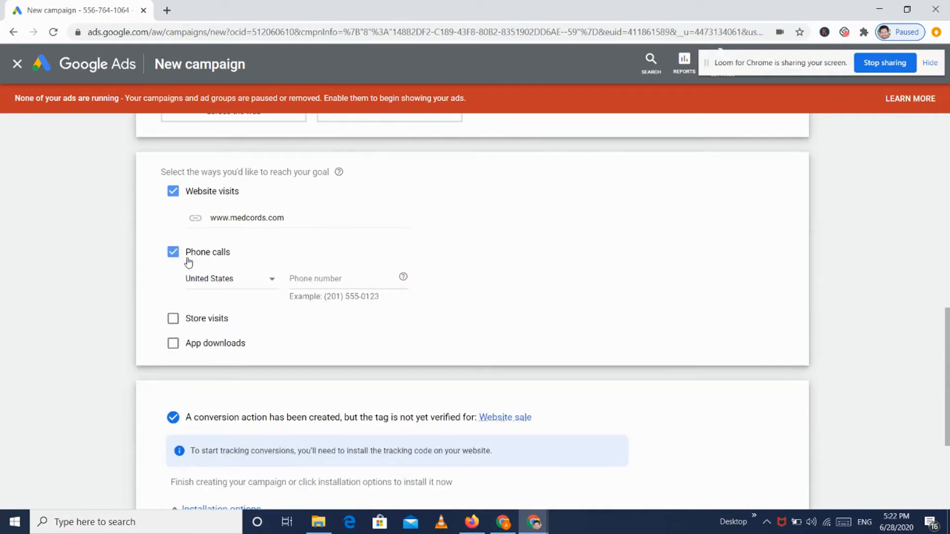
pyautogui.click(253, 287)
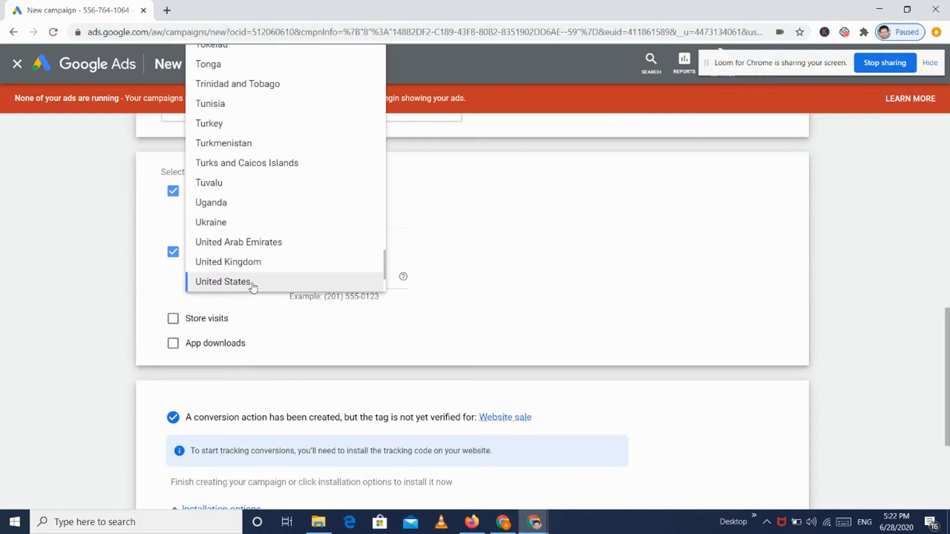
pyautogui.write('in')
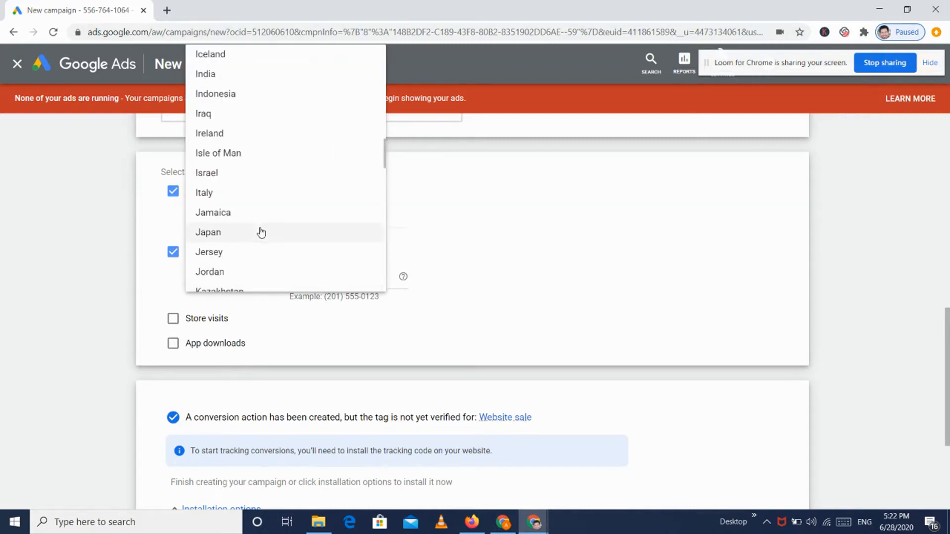
pyautogui.click(229, 73)
pyautogui.click(314, 286)
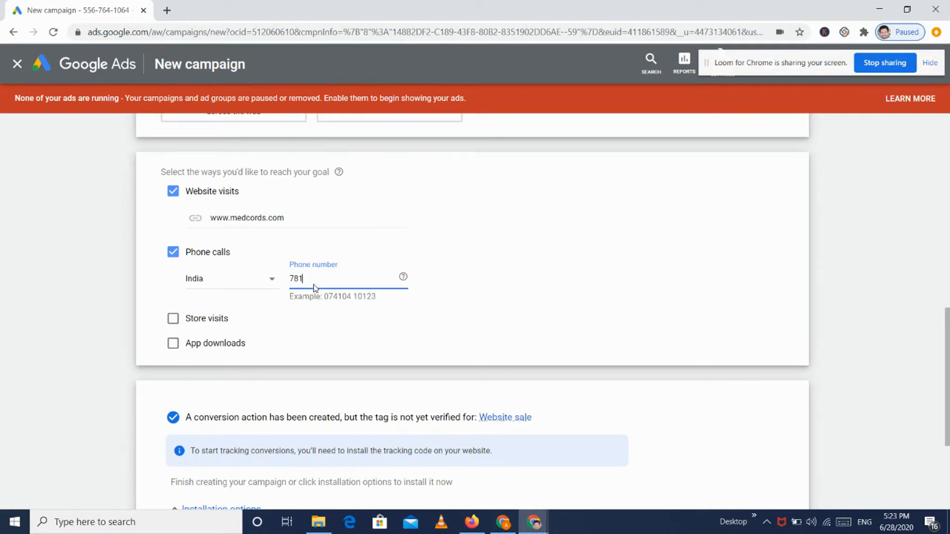
pyautogui.click(451, 278)
# Step: Add Store visits and App downloads, linking the Android app Aayu
pyautogui.click(183, 319)
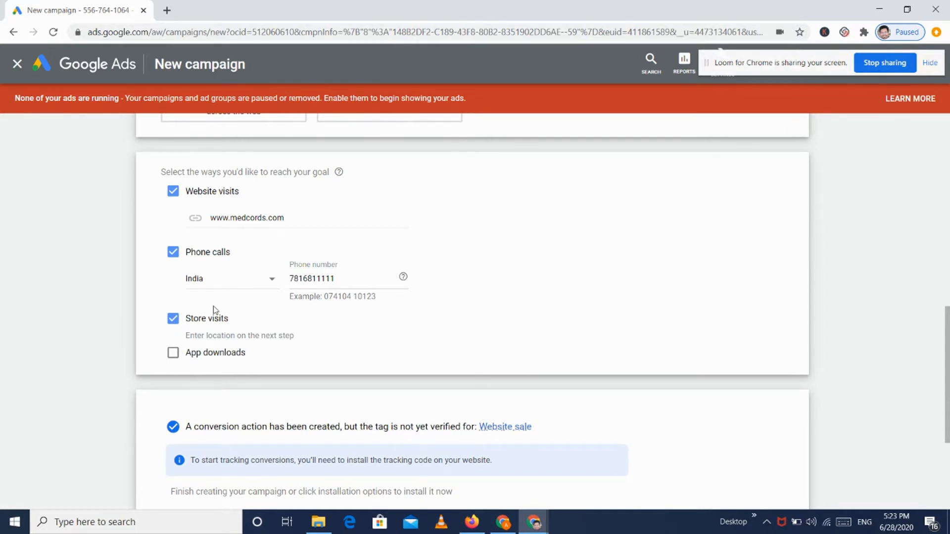
pyautogui.click(191, 357)
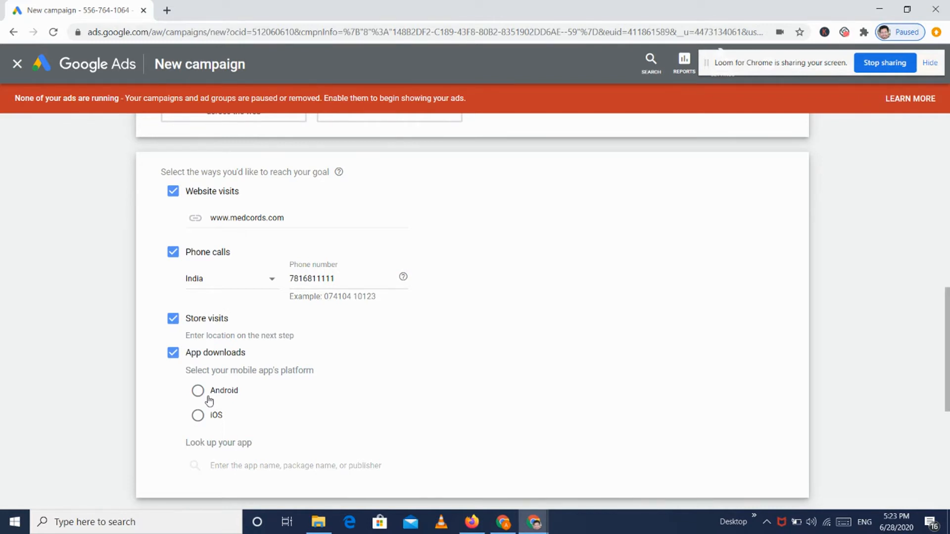
pyautogui.click(210, 399)
pyautogui.scroll(-1, 386, 350)
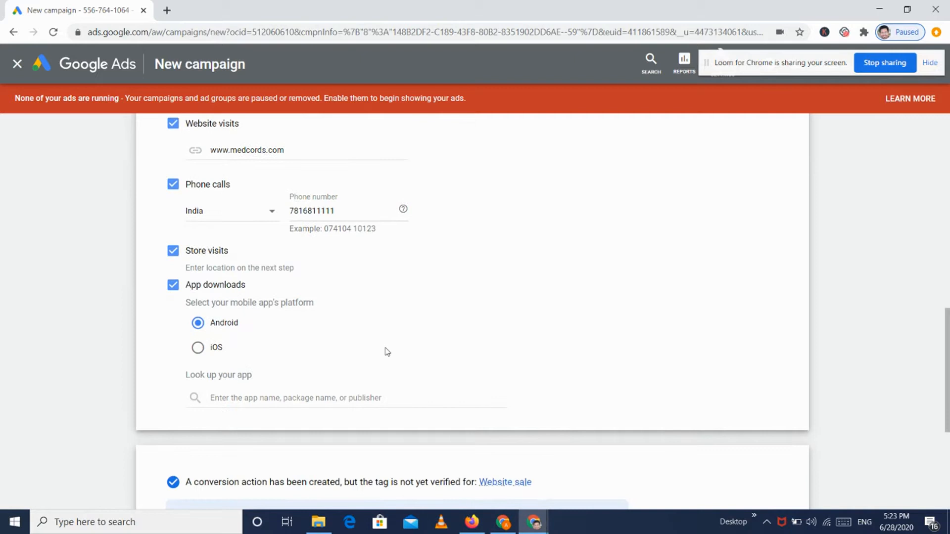
pyautogui.click(316, 396)
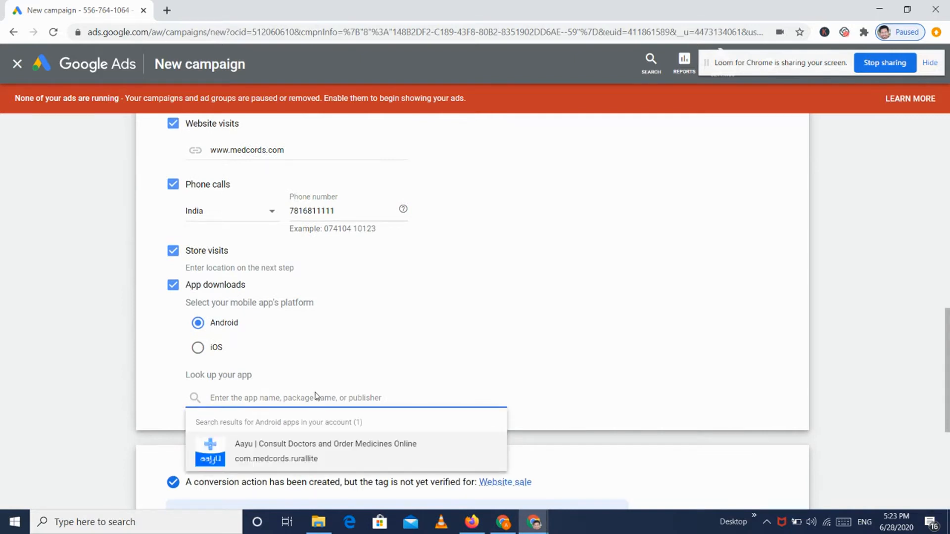
pyautogui.click(291, 451)
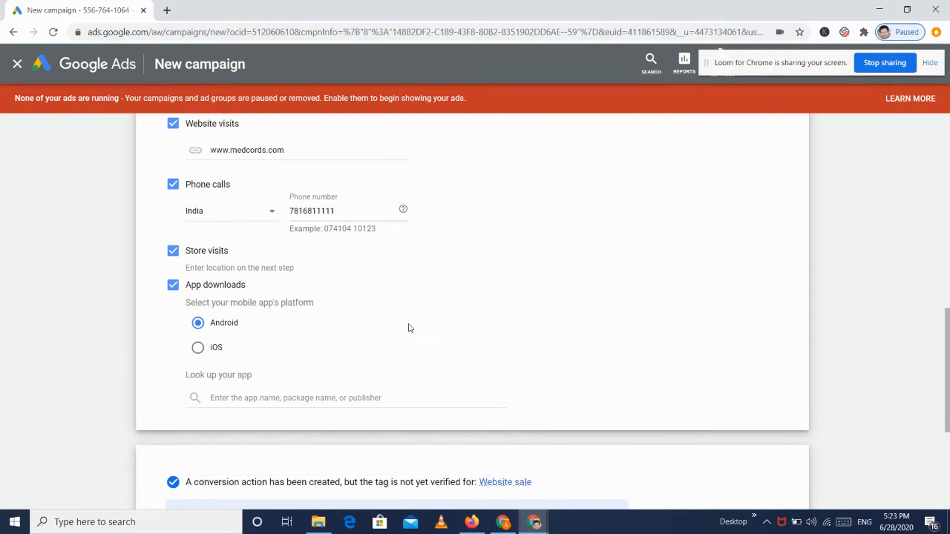
# Step: Collapse the tracking installation options and continue to the campaign settings step
pyautogui.scroll(-3, 278, 318)
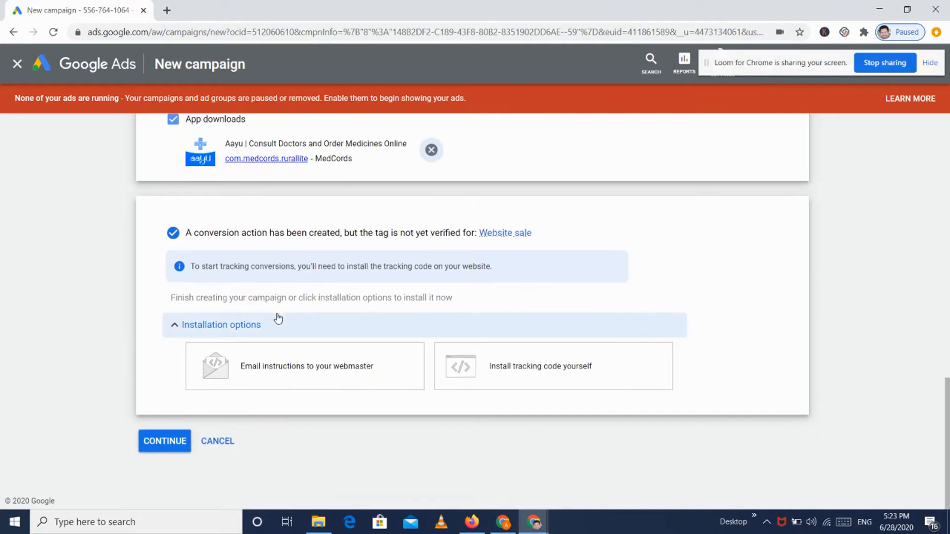
pyautogui.scroll(3, 442, 223)
pyautogui.scroll(-1, 337, 324)
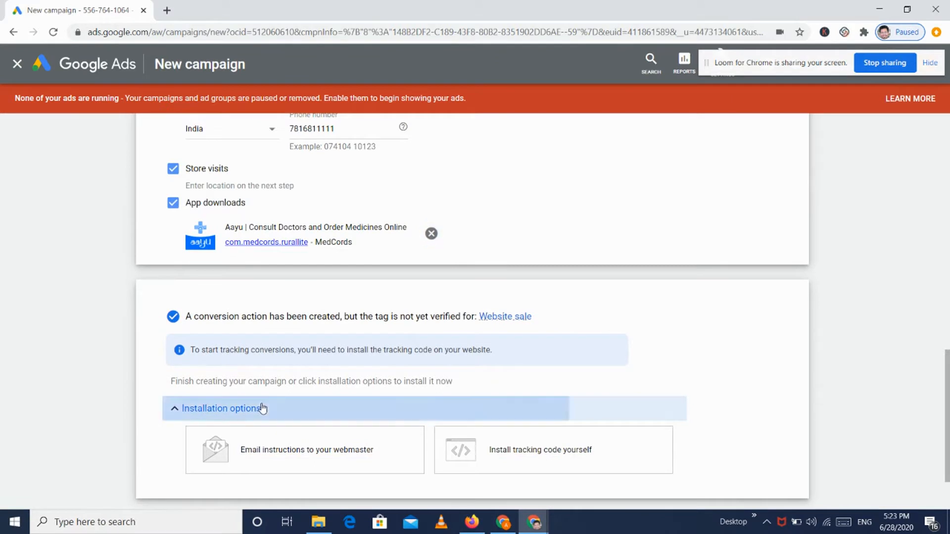
pyautogui.click(260, 407)
pyautogui.scroll(3, 531, 220)
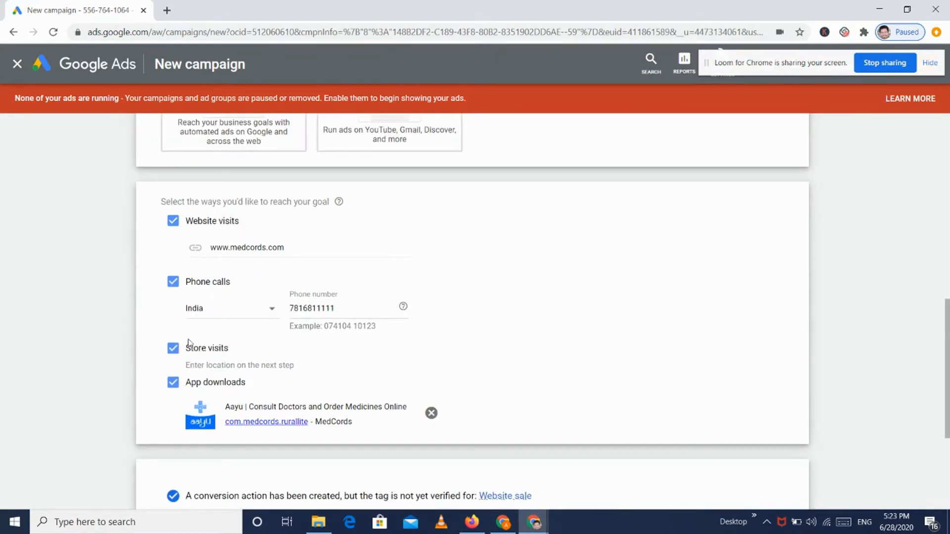
pyautogui.scroll(-4, 222, 394)
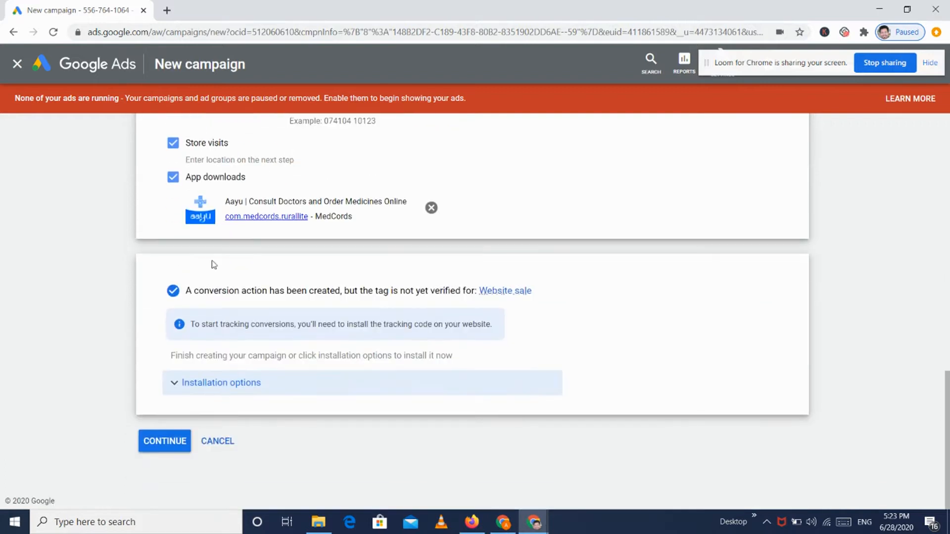
pyautogui.scroll(2, 213, 265)
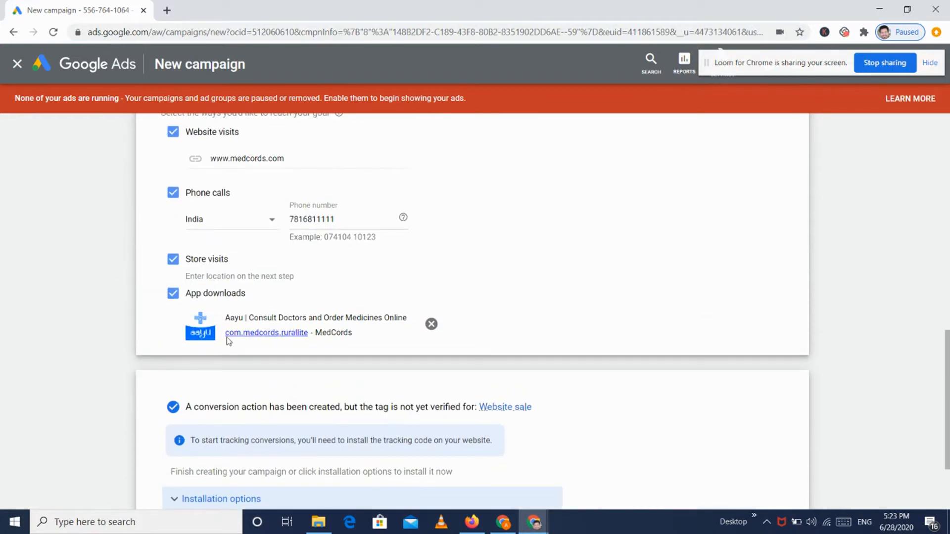
pyautogui.scroll(-2, 181, 428)
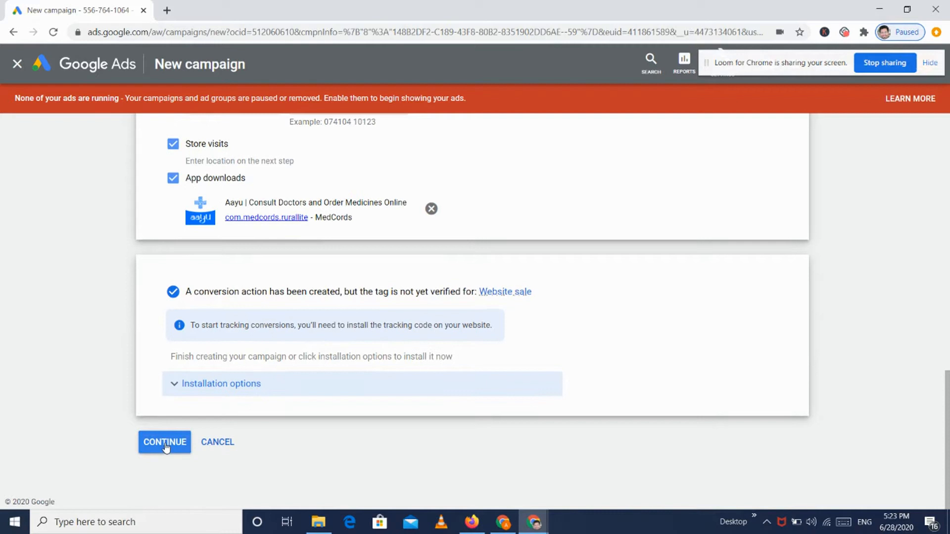
pyautogui.click(165, 443)
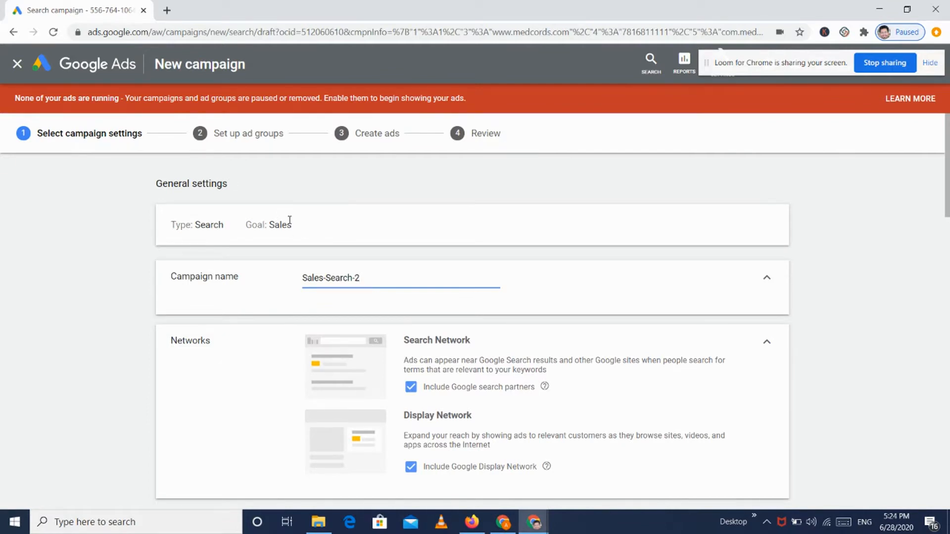
# Step: Replace the default name Sales-Search-2 with 'Demo Search Ads' in the Campaign name field
pyautogui.tripleClick(369, 281)
pyautogui.write('Demo Search Ads')
pyautogui.scroll(-1, 548, 267)
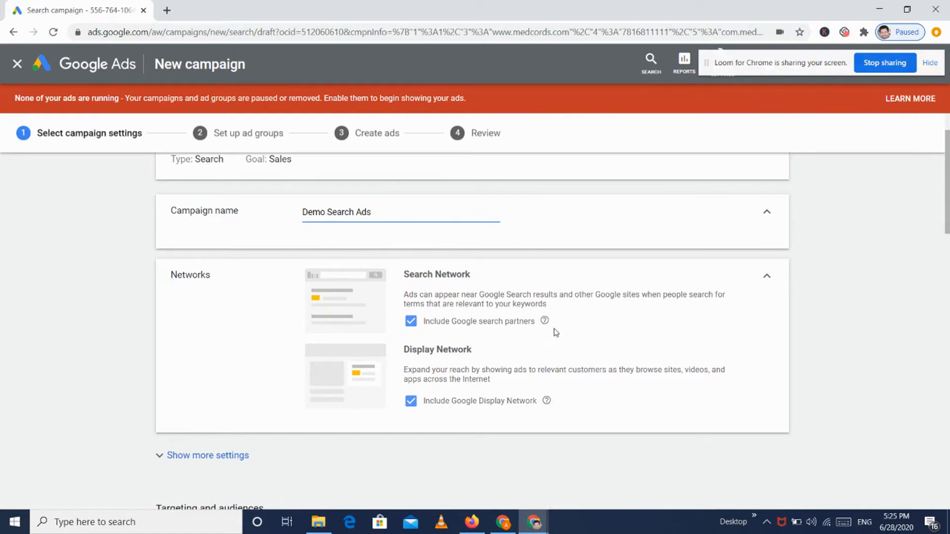
# Step: Review the Networks help for Google search partners and the Display Network
pyautogui.moveTo(545, 322)
pyautogui.moveTo(548, 402)
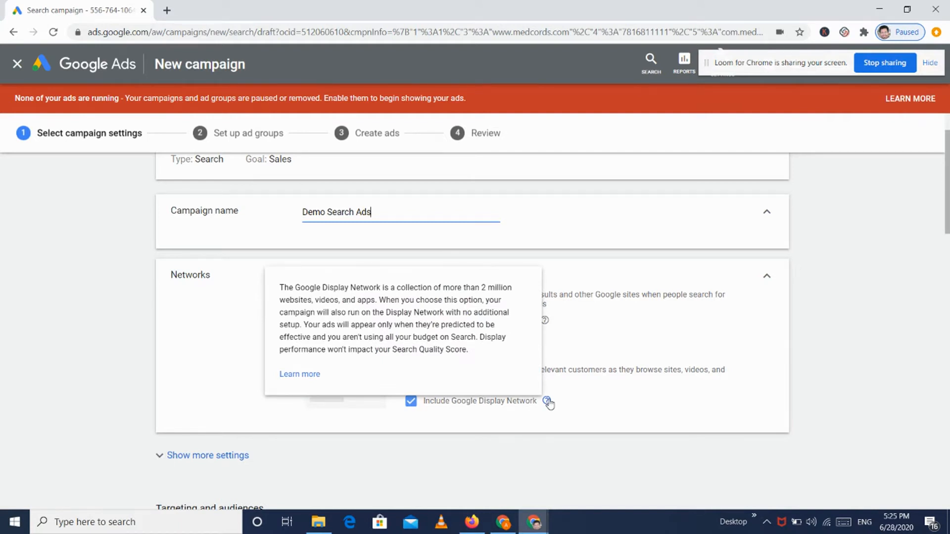
pyautogui.click(633, 384)
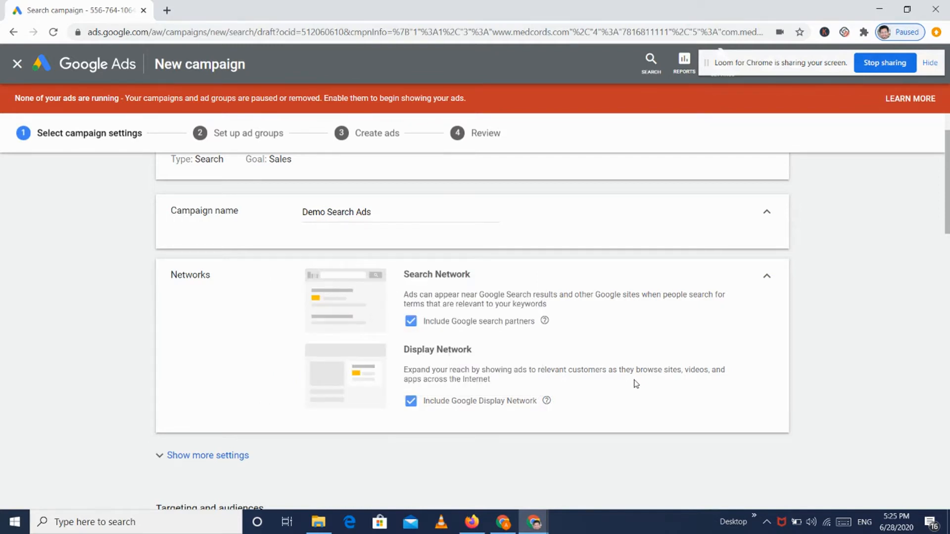
pyautogui.scroll(-2, 635, 384)
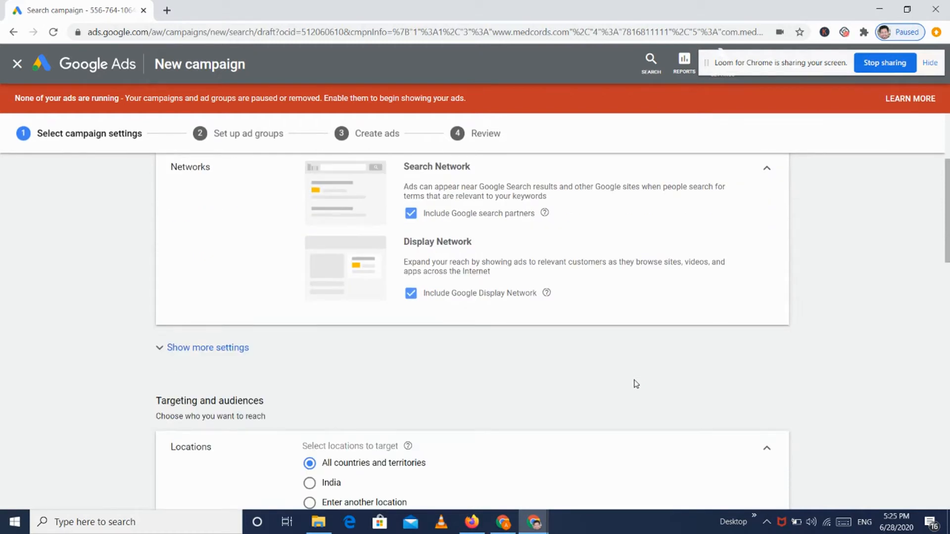
pyautogui.click(208, 348)
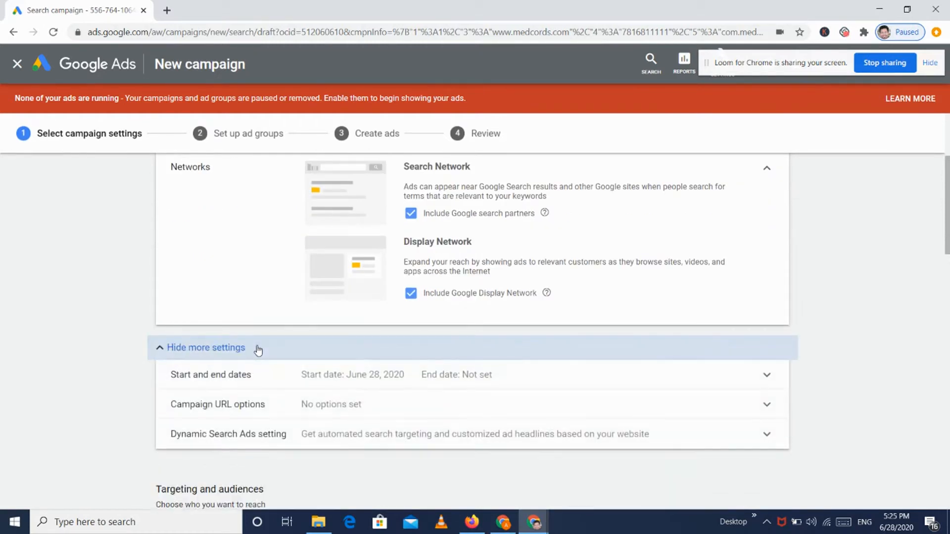
pyautogui.scroll(-2, 258, 350)
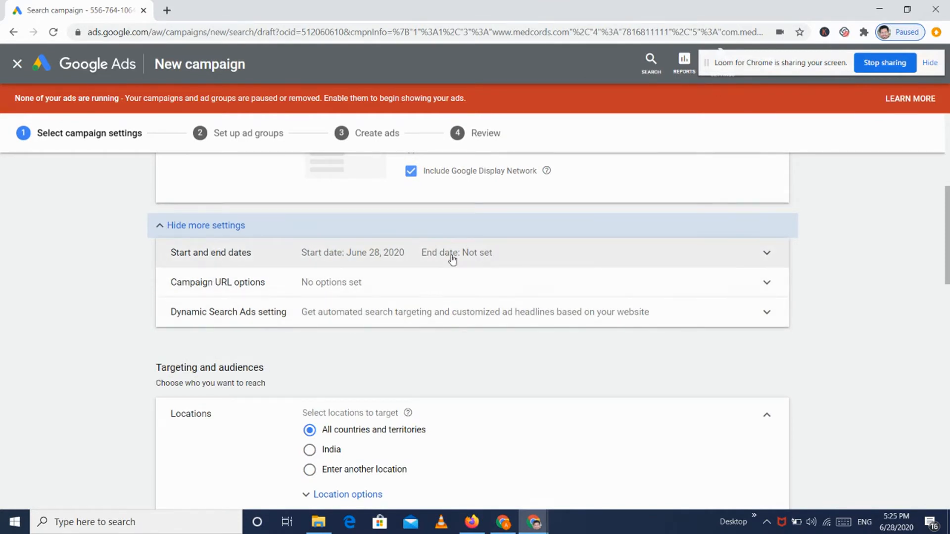
pyautogui.click(452, 260)
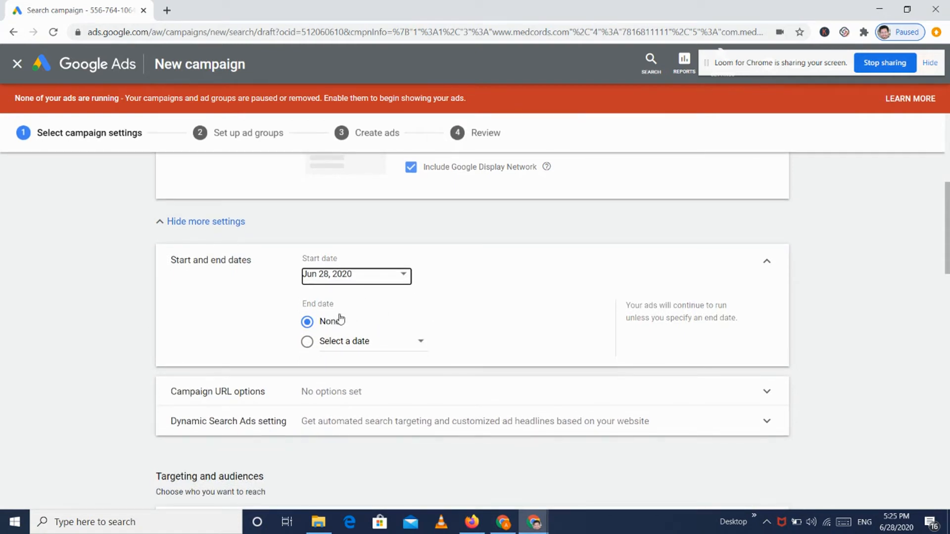
pyautogui.click(767, 261)
pyautogui.click(461, 282)
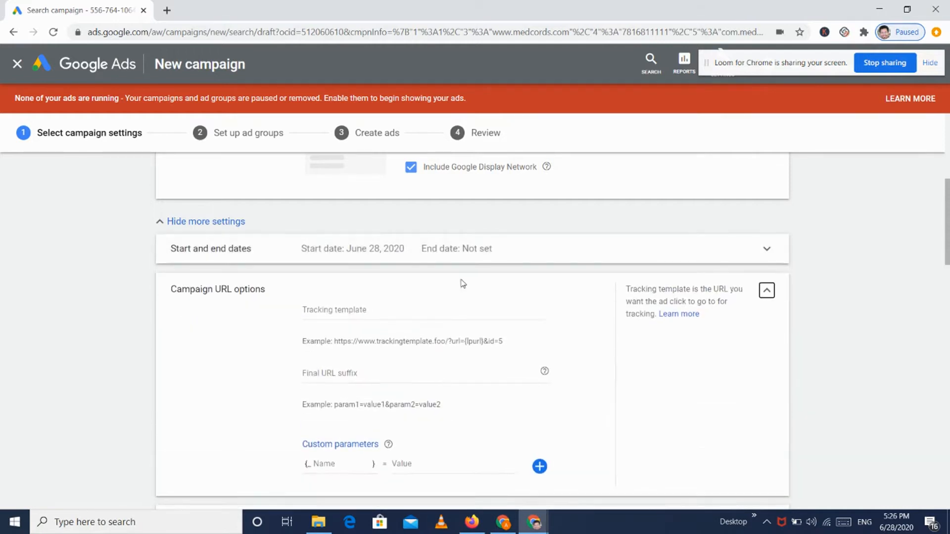
pyautogui.click(767, 292)
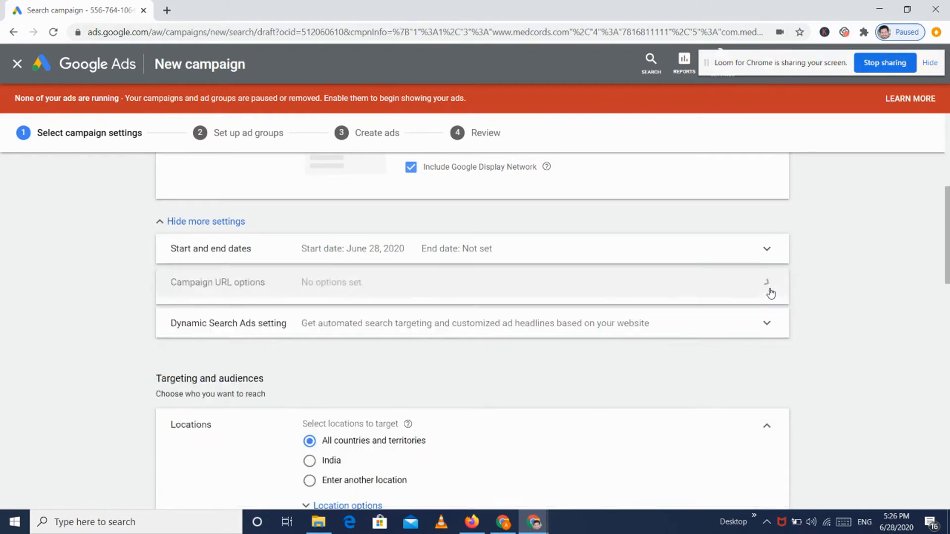
pyautogui.click(427, 314)
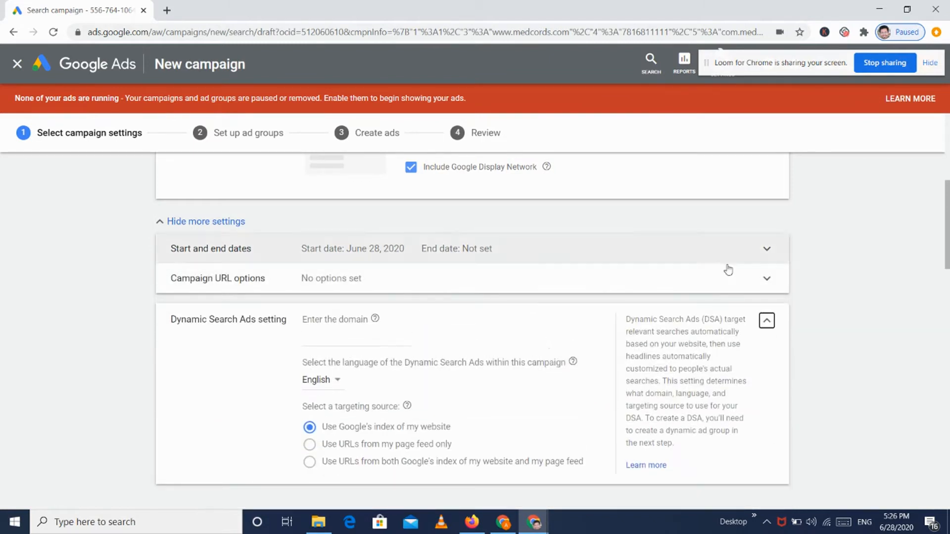
pyautogui.click(766, 320)
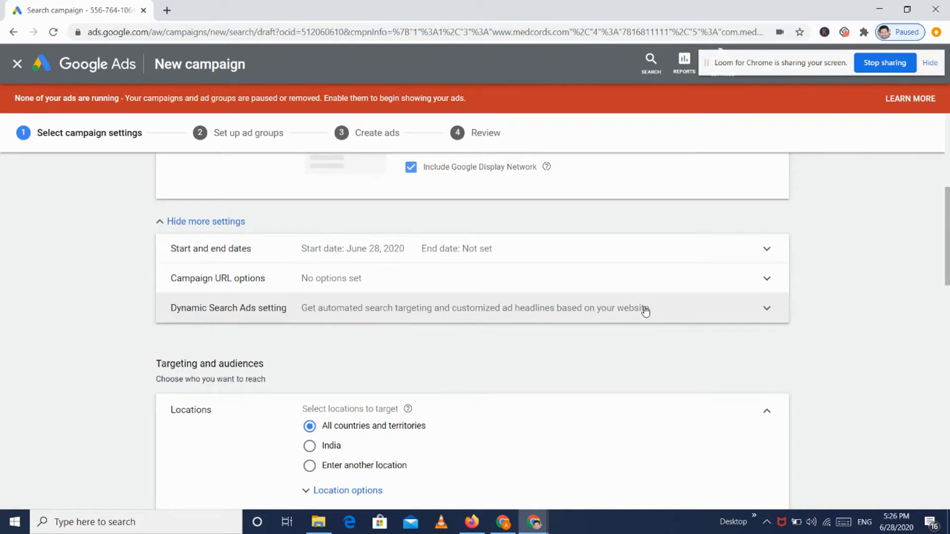
pyautogui.click(643, 309)
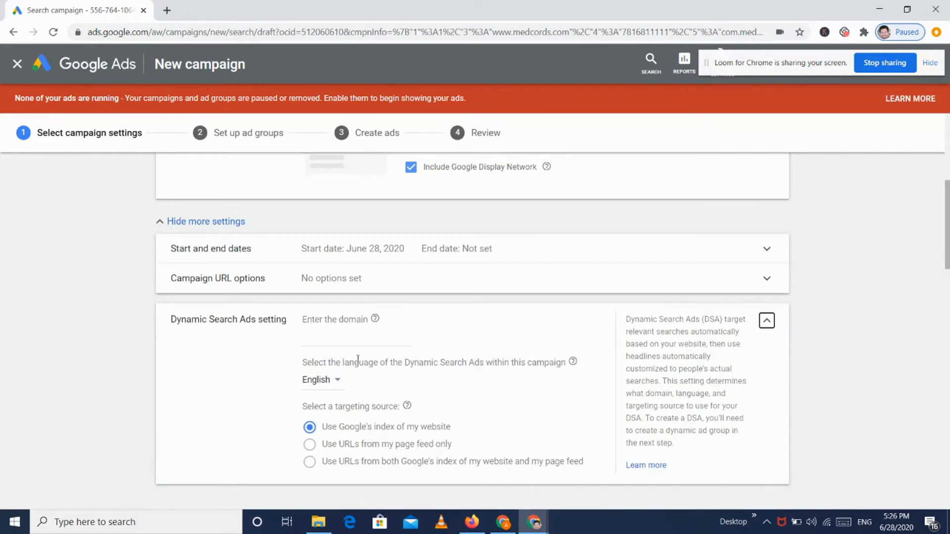
pyautogui.click(767, 328)
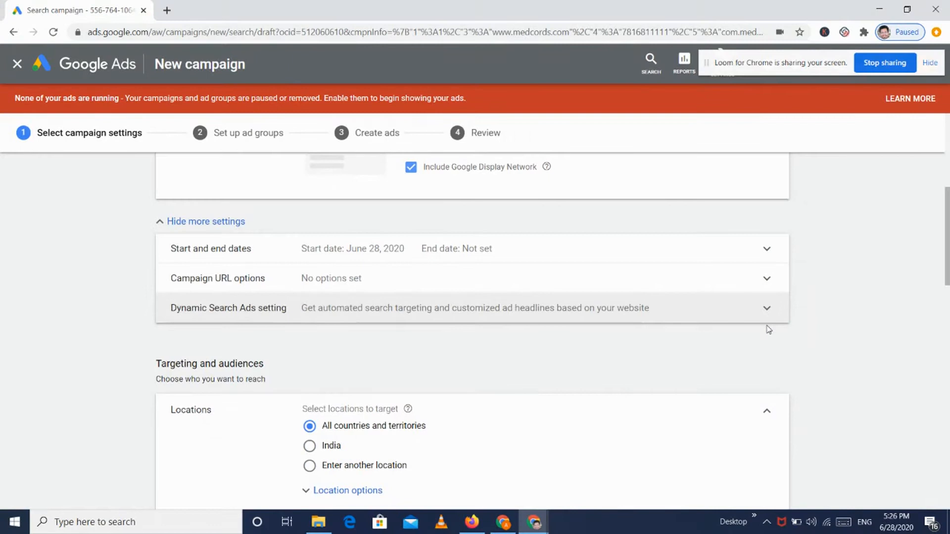
# Step: Expand the location targeting options and select India
pyautogui.scroll(-3, 769, 329)
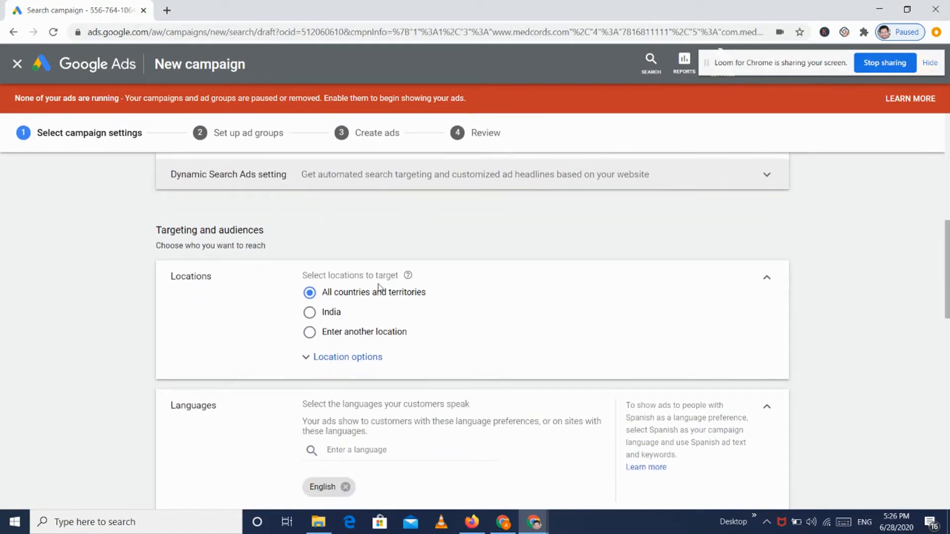
pyautogui.click(332, 366)
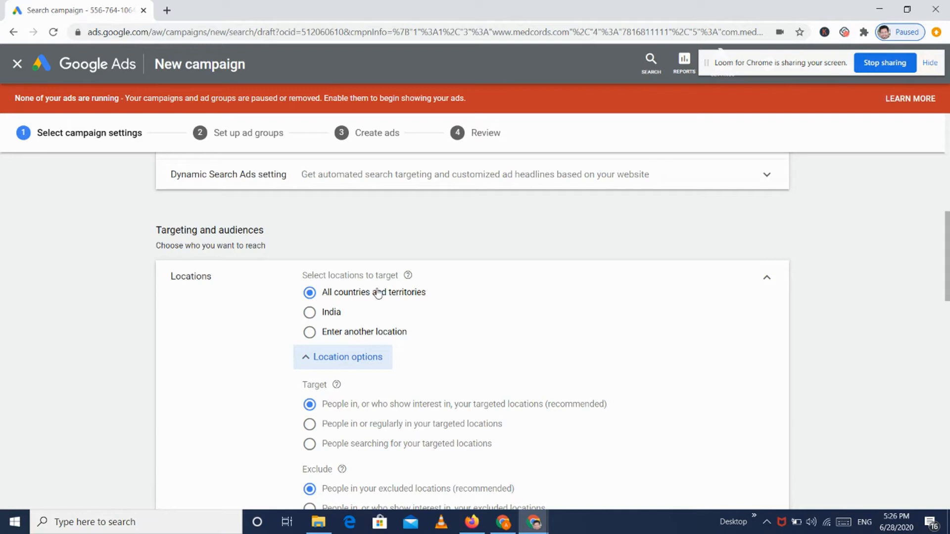
pyautogui.scroll(-1, 378, 294)
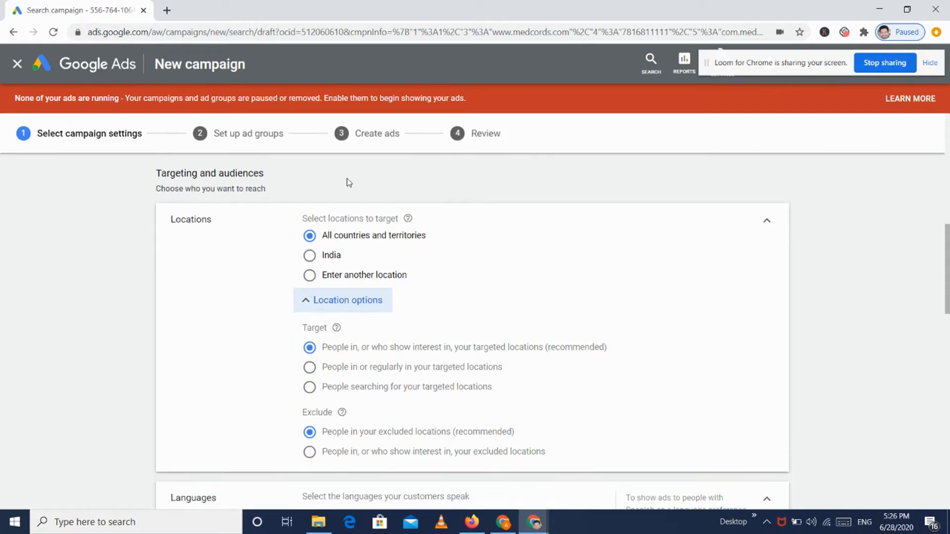
pyautogui.click(310, 255)
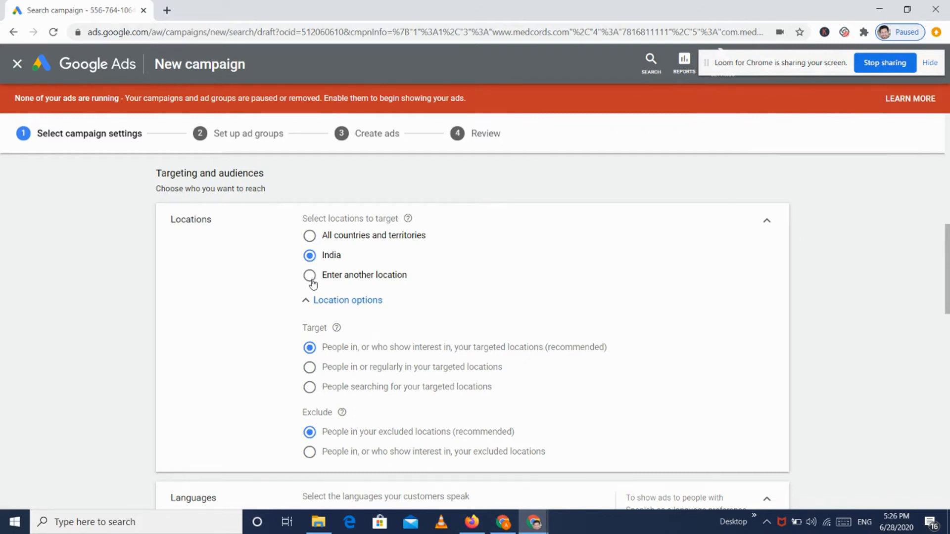
# Step: Target Kota, Rajasthan, India instead, then bring up Advanced search
pyautogui.click(310, 275)
pyautogui.click(364, 303)
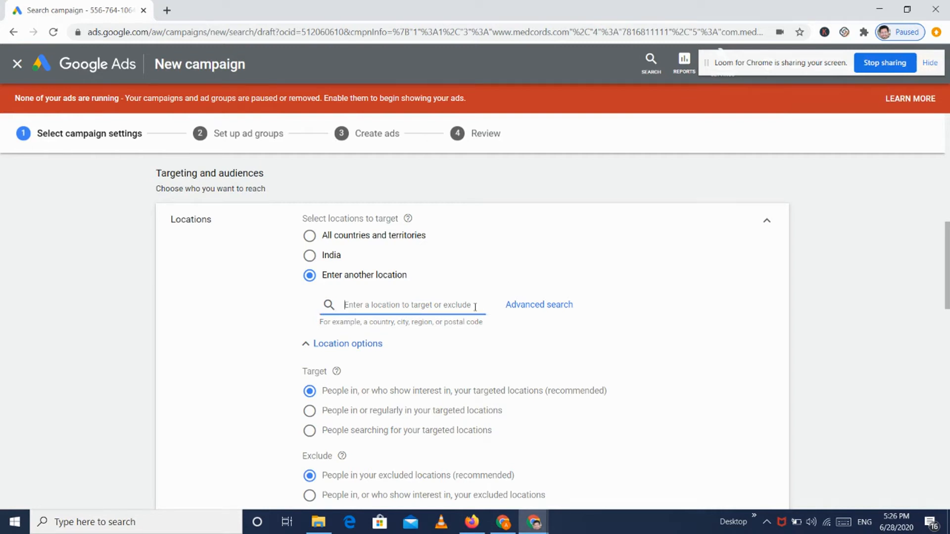
pyautogui.write('kota')
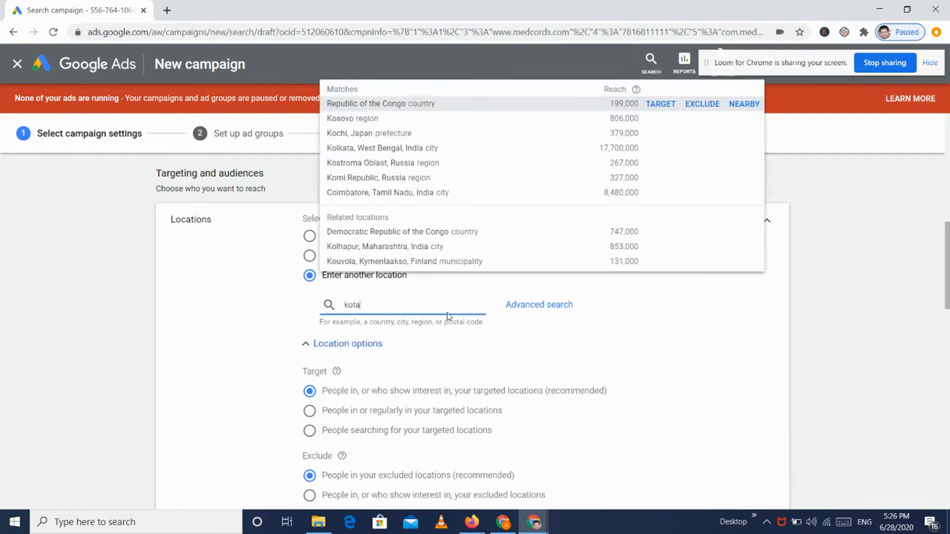
pyautogui.click(352, 72)
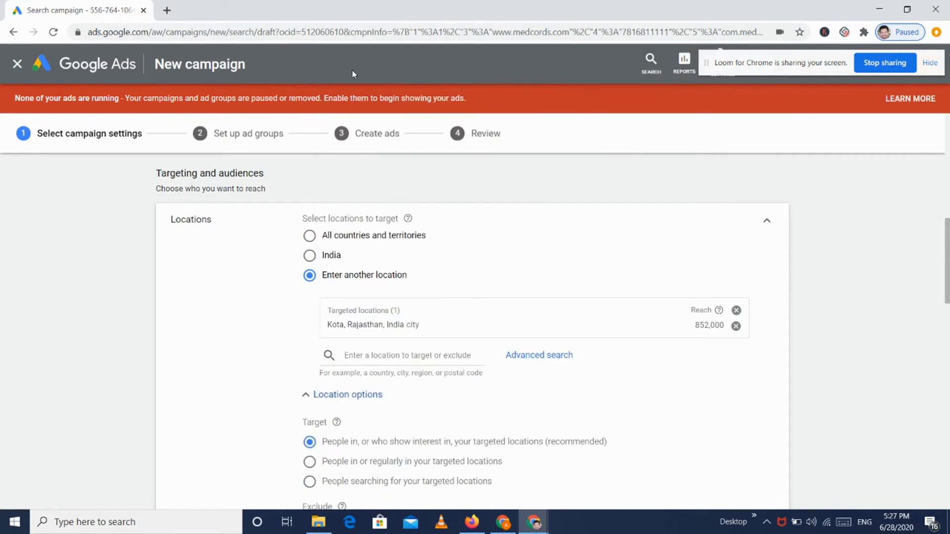
pyautogui.click(556, 360)
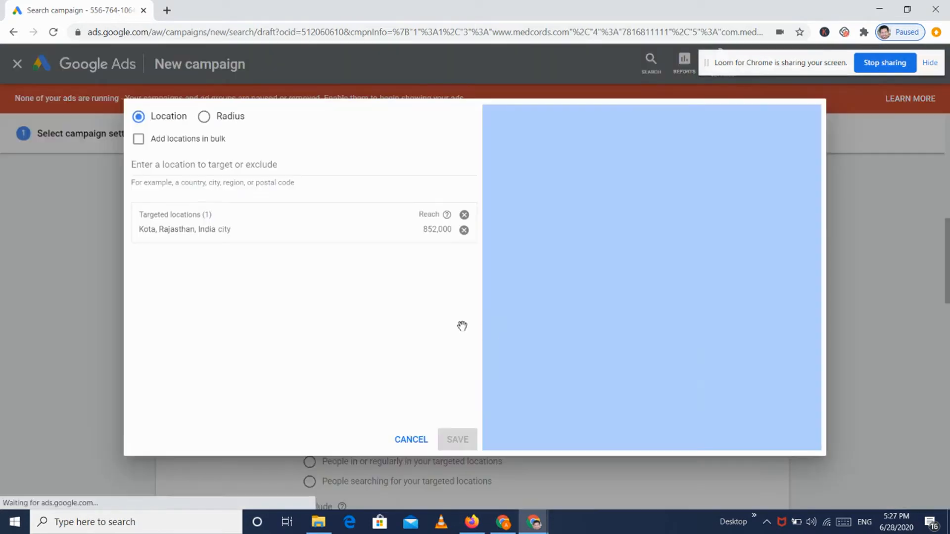
# Step: Bulk-search Jaipur, Kolkata and Mumbai, then cancel without adding them
pyautogui.click(184, 140)
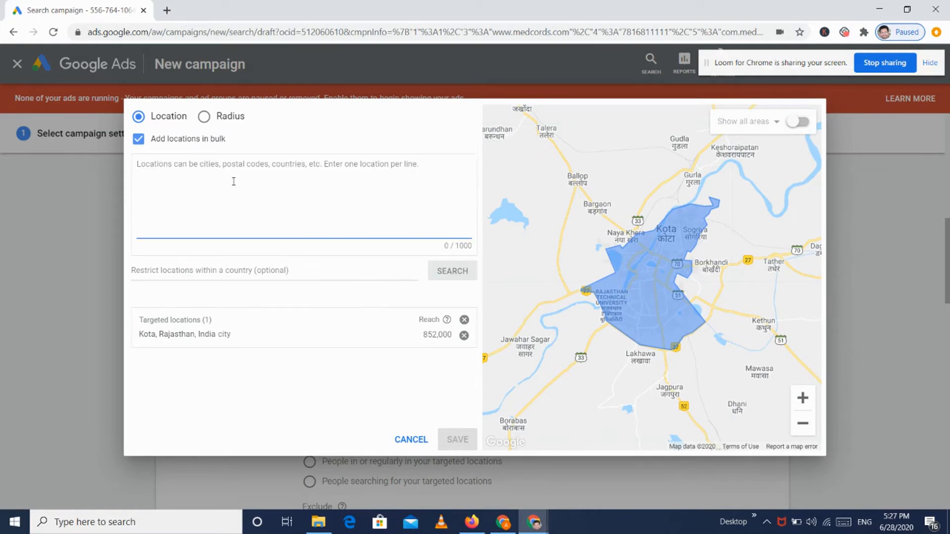
pyautogui.write(',')
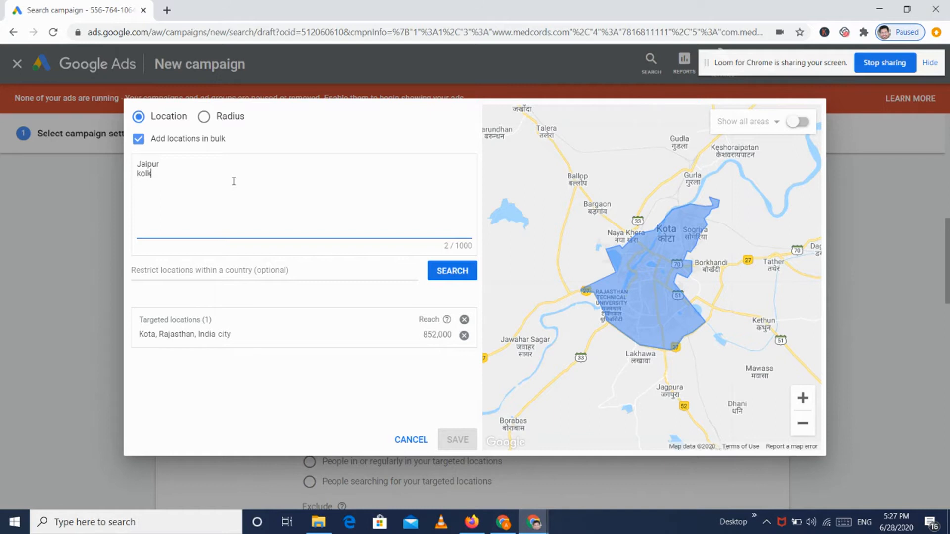
pyautogui.write('umbai')
pyautogui.click(452, 273)
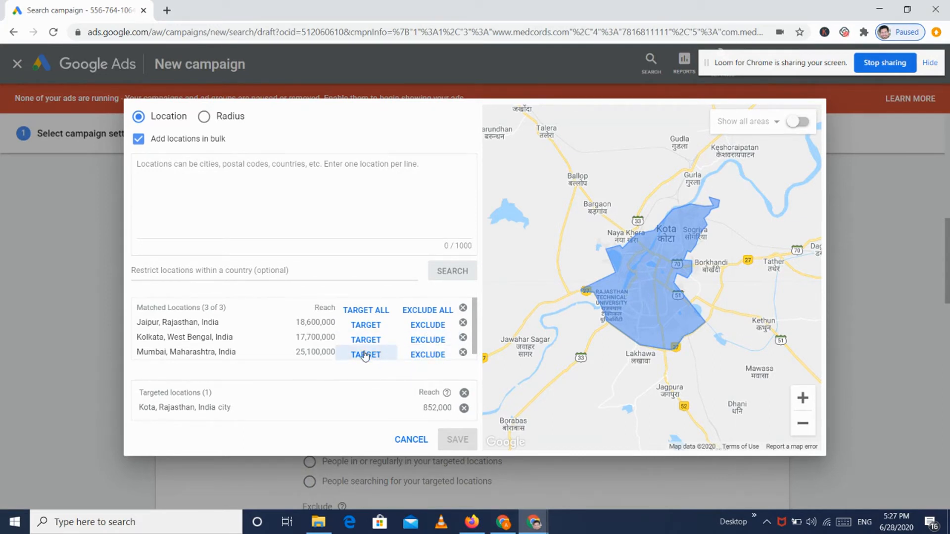
pyautogui.click(420, 440)
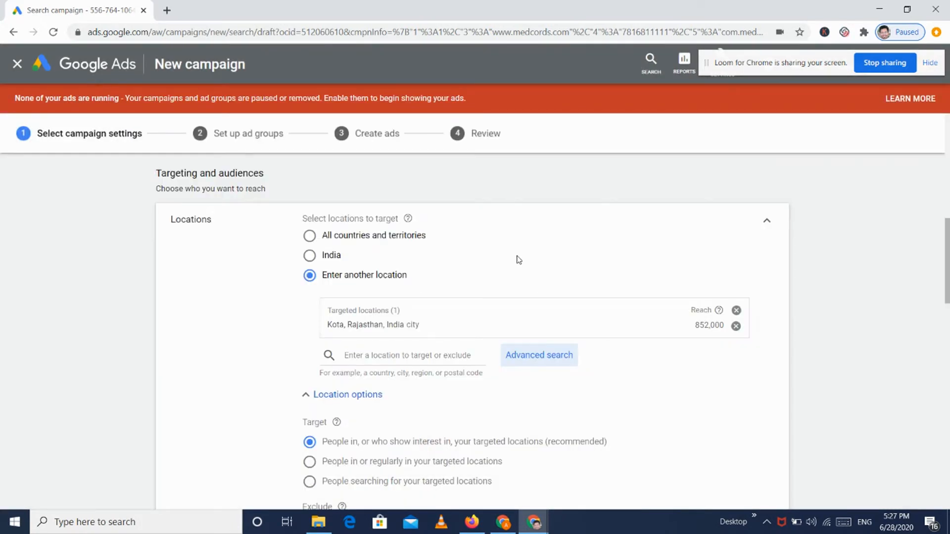
pyautogui.scroll(-3, 478, 303)
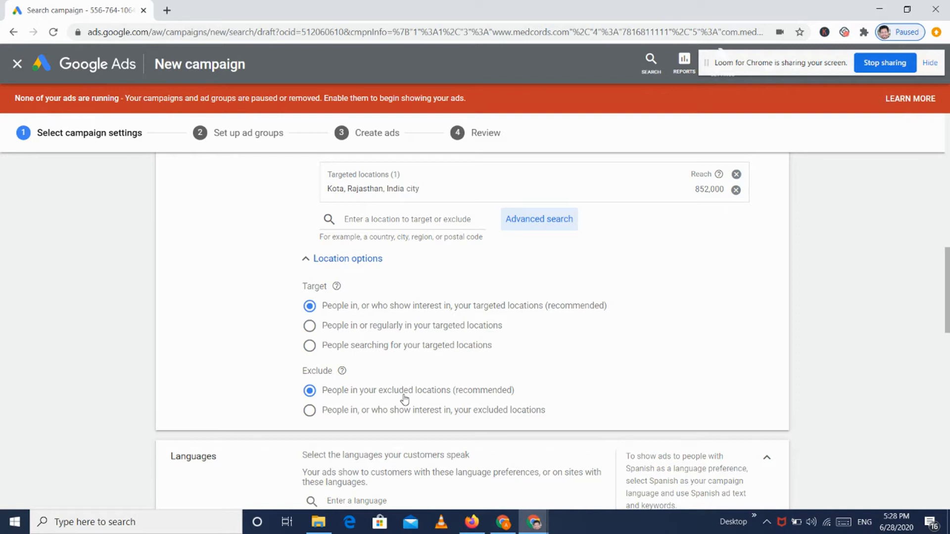
pyautogui.scroll(-2, 405, 400)
pyautogui.scroll(5, 464, 367)
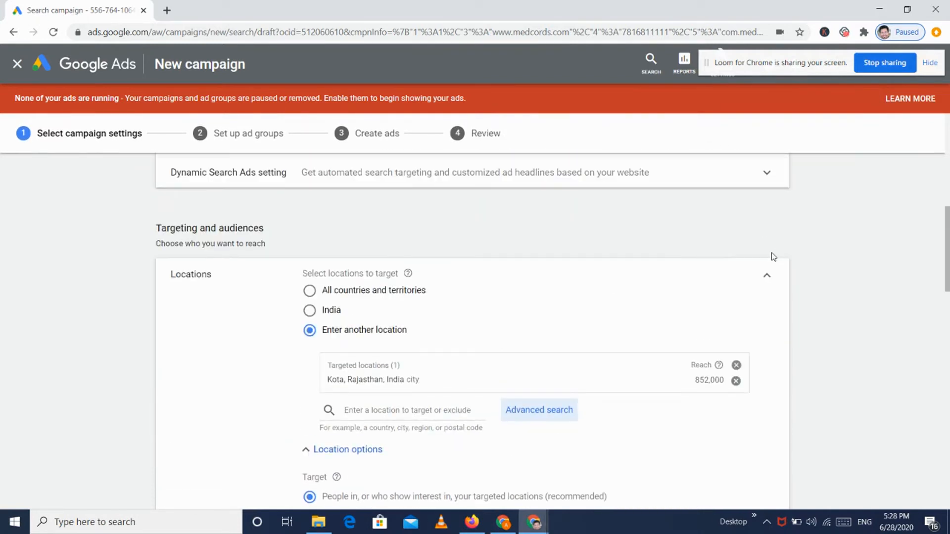
# Step: Collapse Locations and add Hindi and English as campaign languages
pyautogui.click(766, 276)
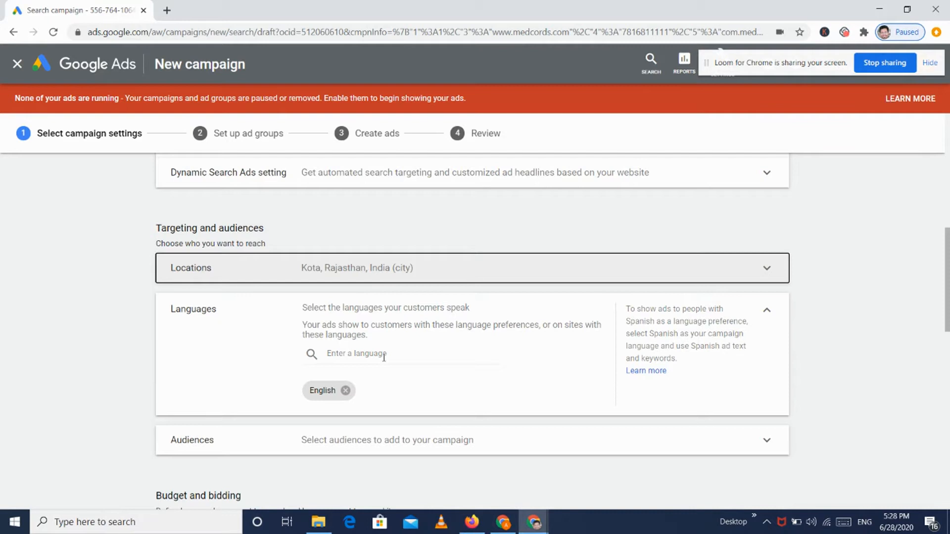
pyautogui.click(384, 354)
pyautogui.write('hindi')
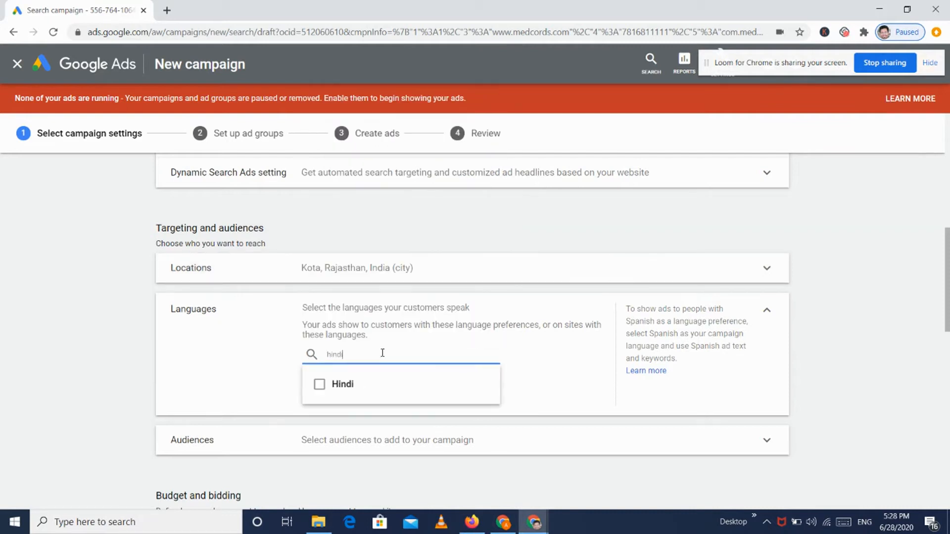
pyautogui.click(326, 388)
pyautogui.doubleClick(351, 357)
pyautogui.write('en')
pyautogui.press('Return')
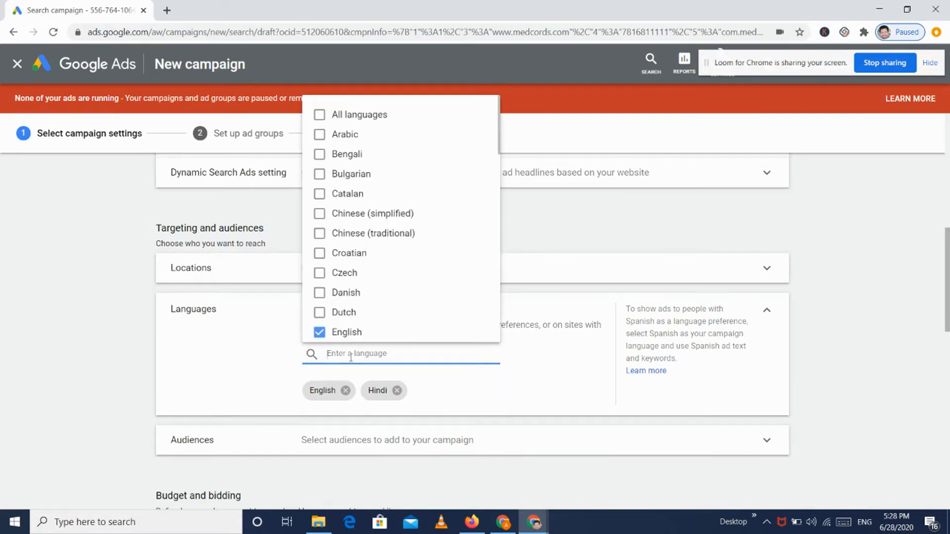
# Step: Add Bengali and Tamil to the campaign languages
pyautogui.write('be')
pyautogui.click(340, 384)
pyautogui.click(363, 362)
pyautogui.doubleClick(346, 355)
pyautogui.write('tam')
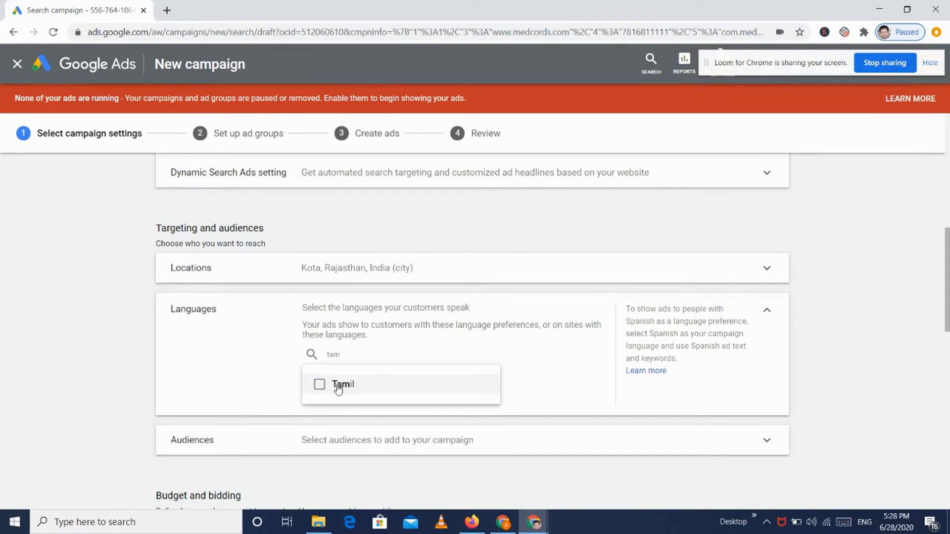
pyautogui.click(339, 385)
pyautogui.click(528, 352)
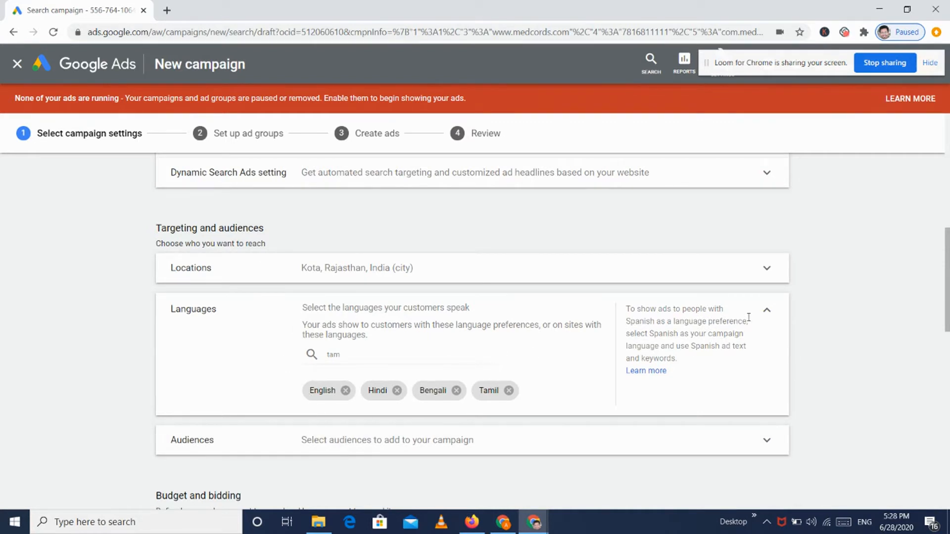
pyautogui.scroll(-4, 747, 317)
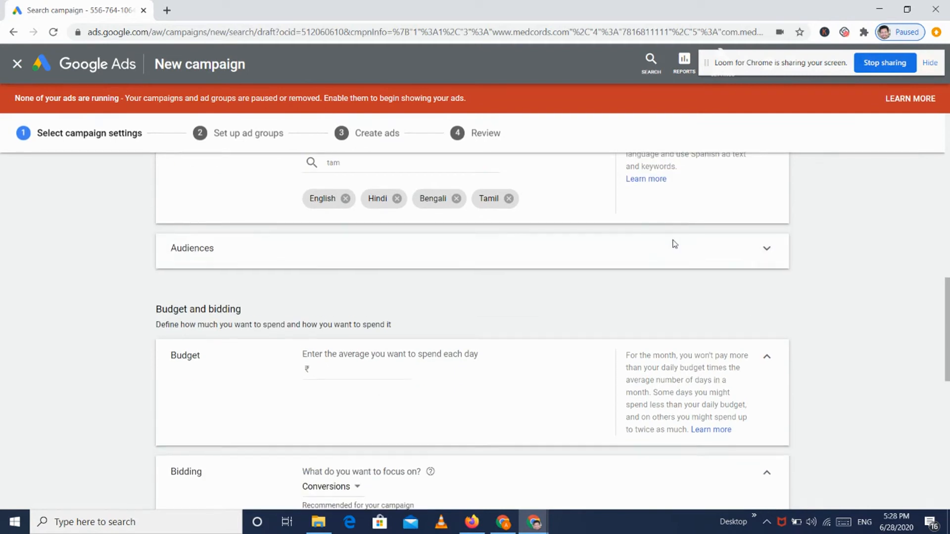
# Step: Expand the campaign's Audiences settings and search for 'healt' to list healthcare audiences
pyautogui.click(673, 244)
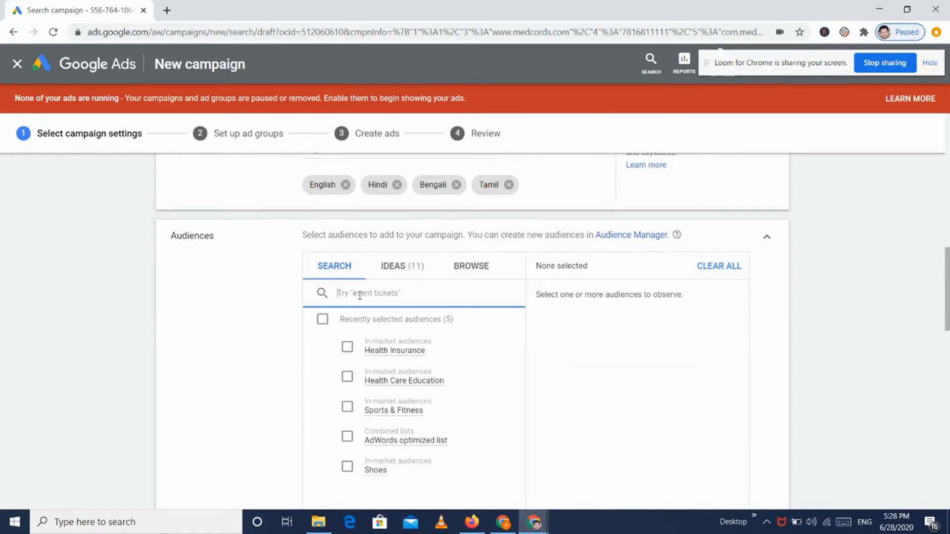
pyautogui.write('healthcare')
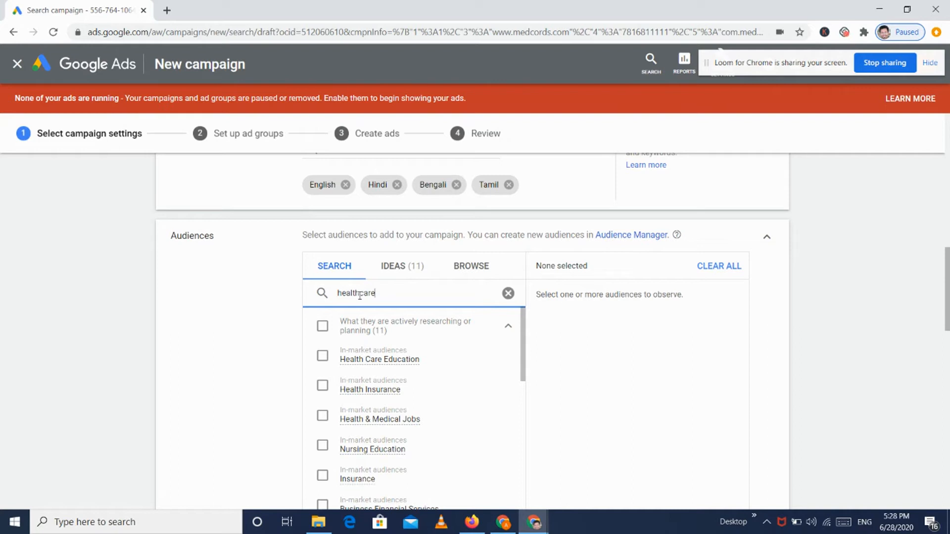
pyautogui.scroll(-1, 355, 319)
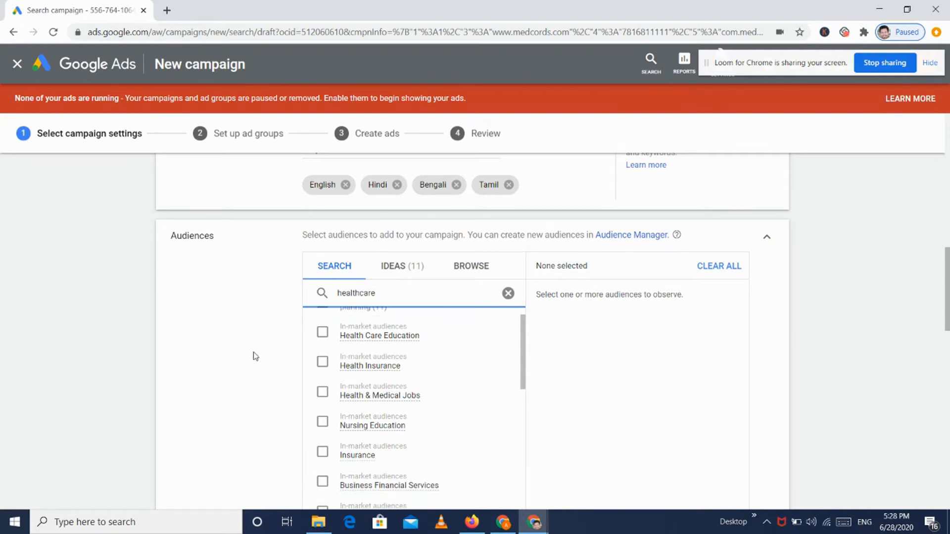
pyautogui.scroll(-1, 256, 356)
pyautogui.scroll(1, 422, 318)
pyautogui.scroll(1, 364, 319)
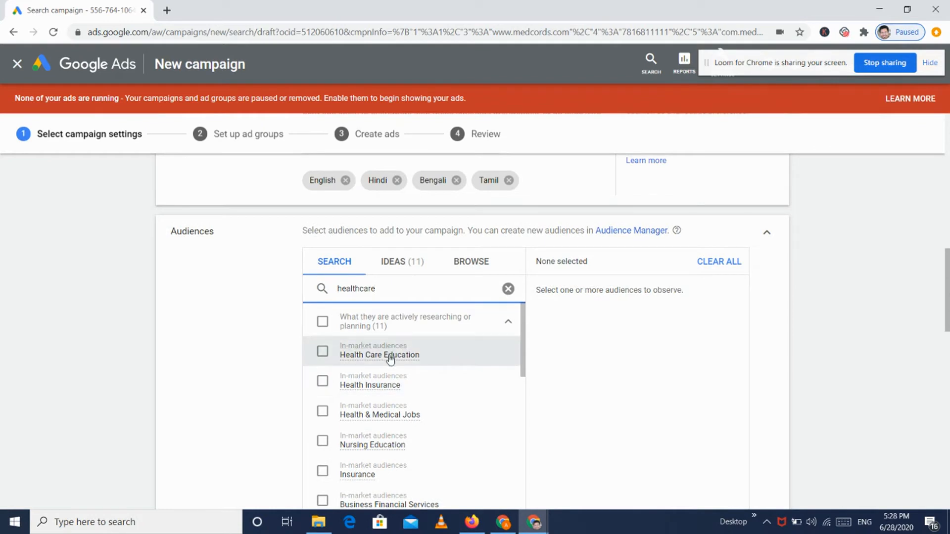
# Step: Browse the In-market audience categories, then return to the healthcare search results
pyautogui.moveTo(391, 359)
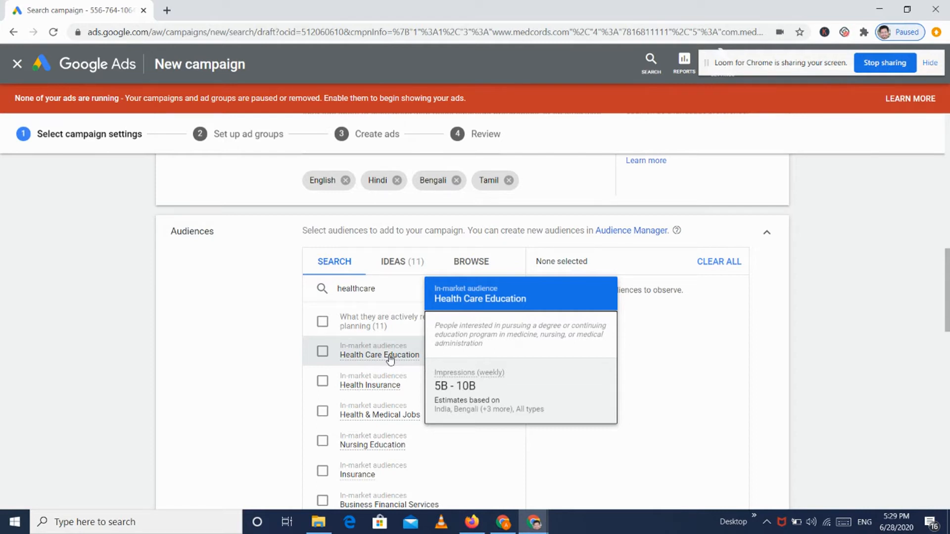
pyautogui.click(363, 380)
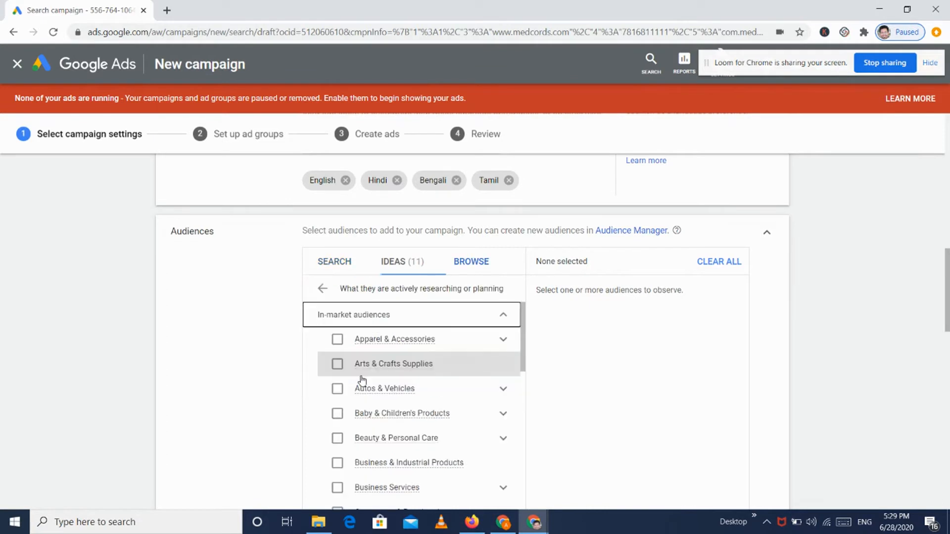
pyautogui.click(350, 315)
pyautogui.scroll(-15, 426, 378)
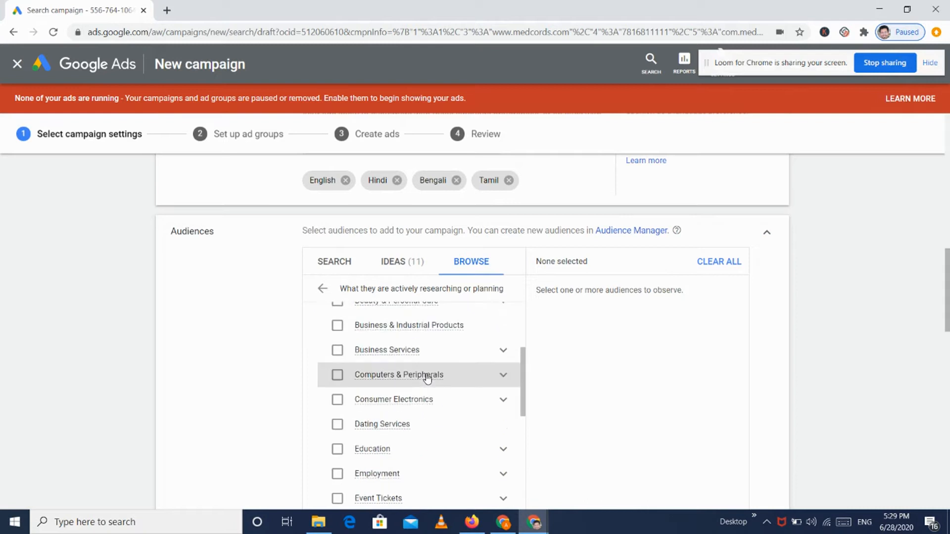
pyautogui.scroll(15, 426, 377)
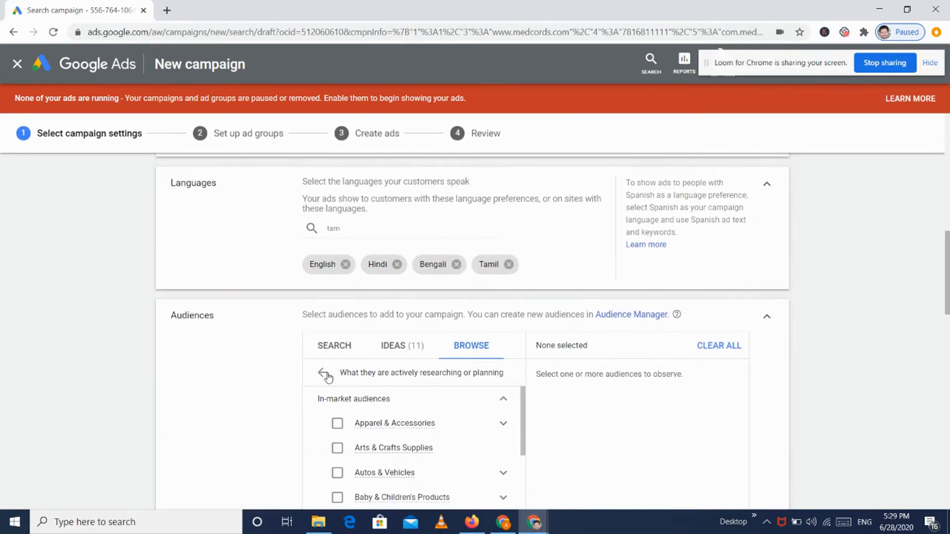
pyautogui.click(322, 373)
pyautogui.scroll(-1, 255, 367)
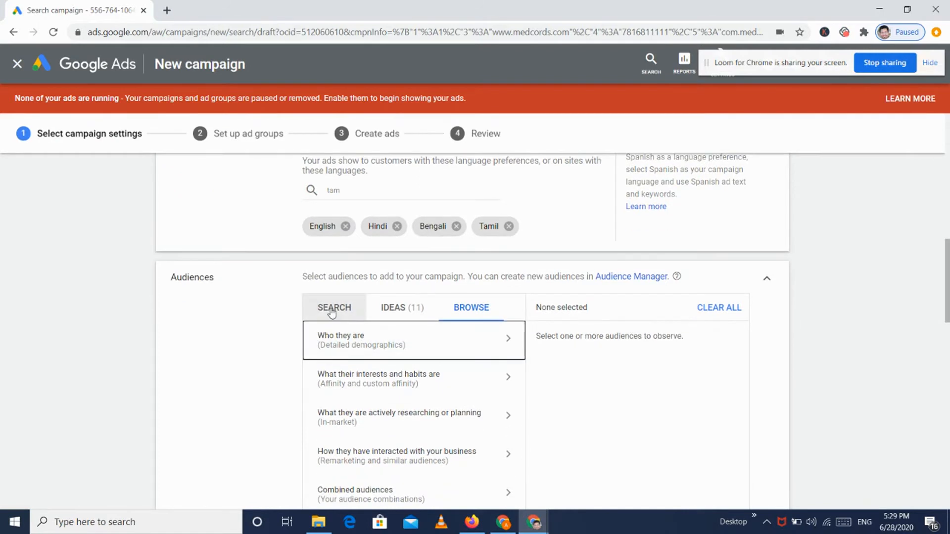
pyautogui.click(333, 306)
pyautogui.scroll(-2, 287, 371)
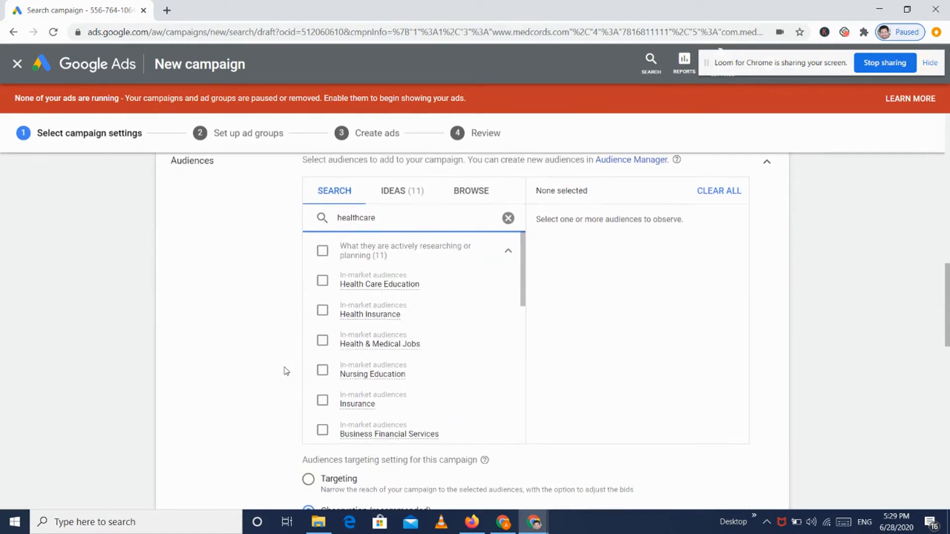
# Step: Add Health Insurance, Health & Medical Jobs and Insurance as audiences
pyautogui.click(351, 311)
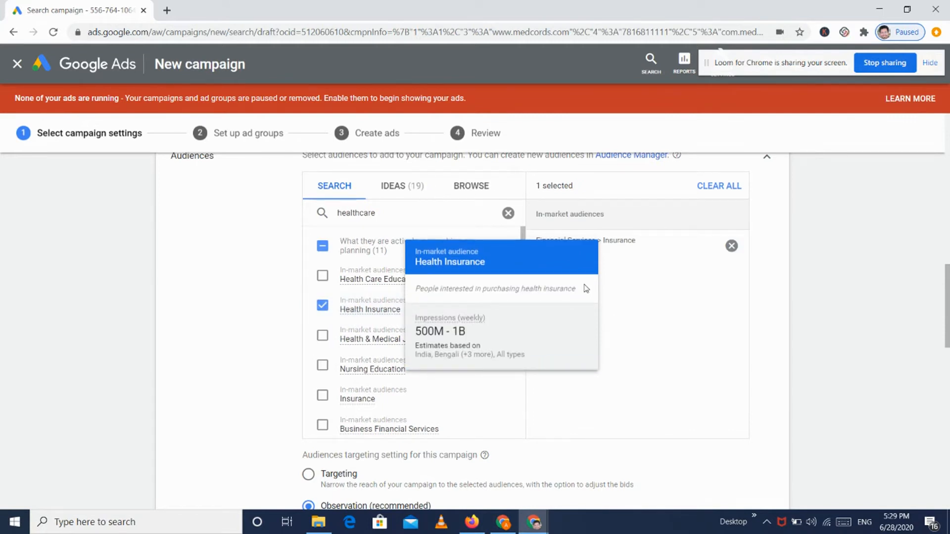
pyautogui.click(322, 338)
pyautogui.click(322, 395)
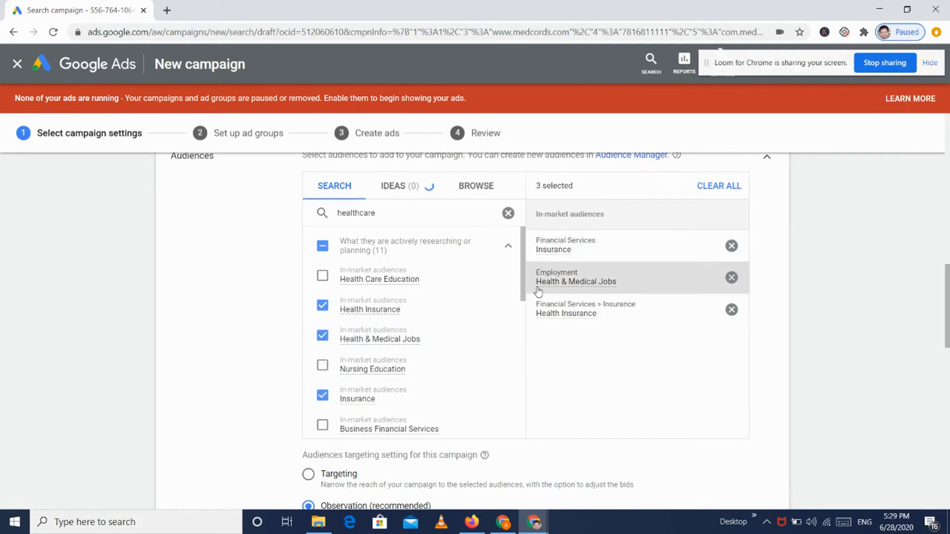
pyautogui.scroll(-2, 593, 386)
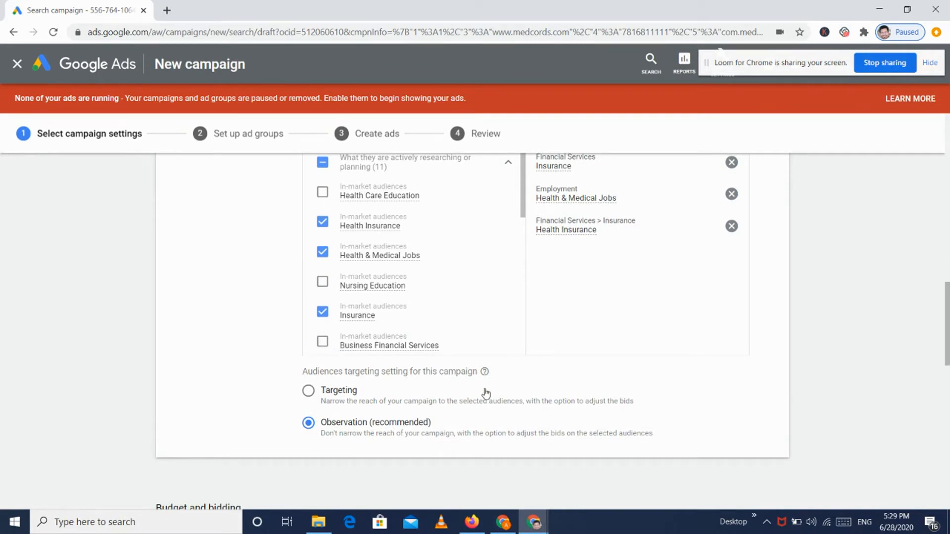
pyautogui.scroll(5, 537, 373)
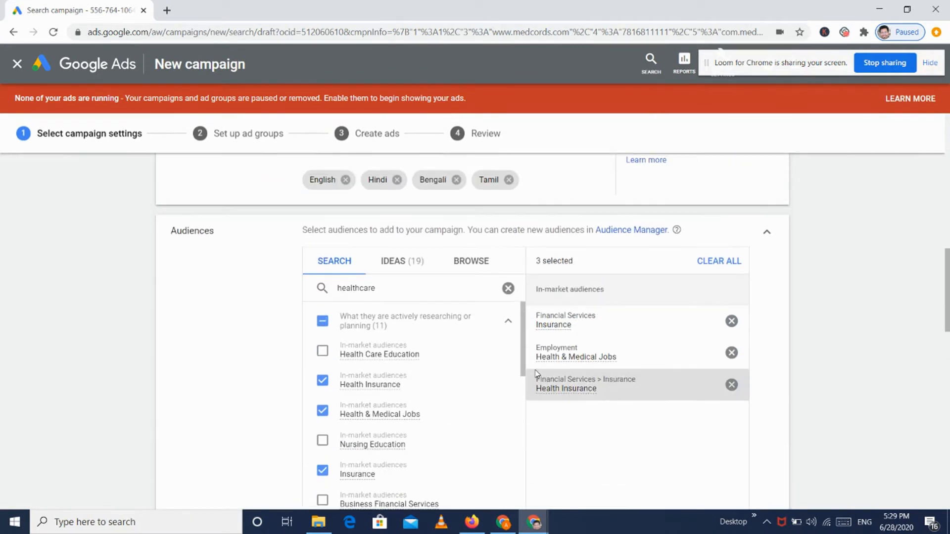
# Step: Look through the suggested audience ideas and the healthcare search results
pyautogui.click(396, 315)
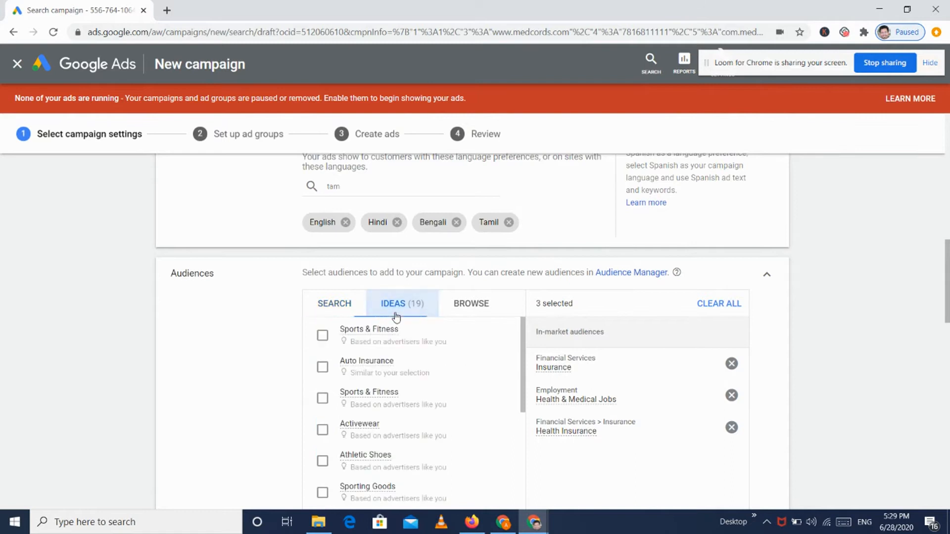
pyautogui.scroll(-1, 273, 326)
pyautogui.scroll(-10, 385, 364)
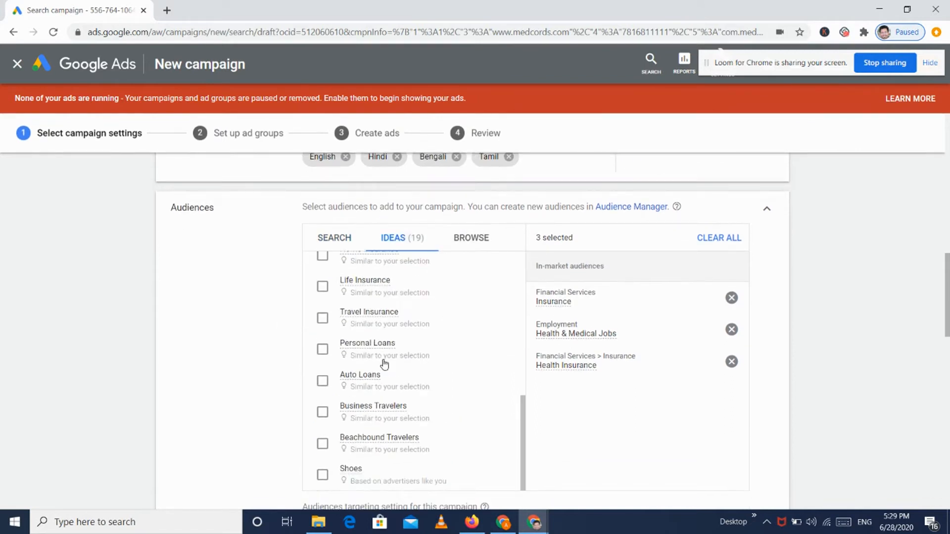
pyautogui.scroll(6, 384, 364)
pyautogui.scroll(3, 227, 303)
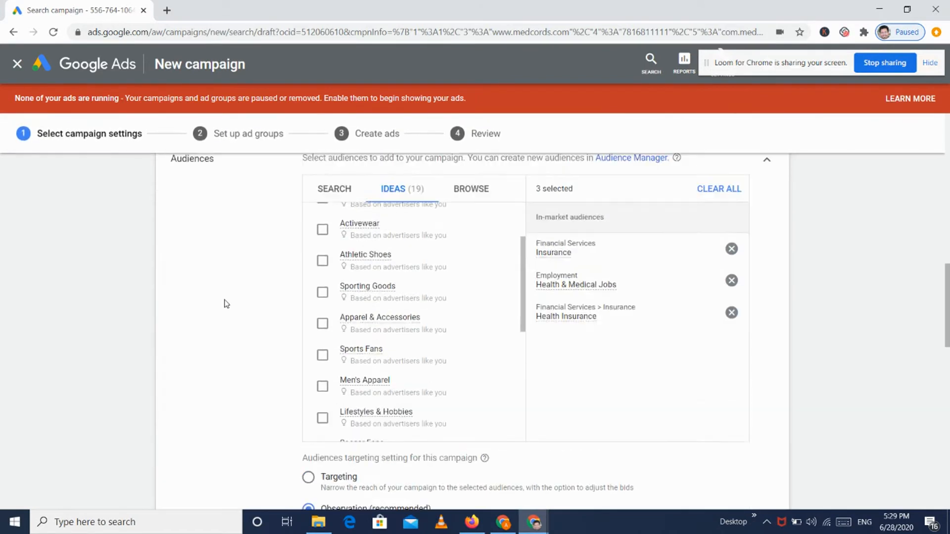
pyautogui.scroll(7, 437, 336)
pyautogui.scroll(-10, 438, 260)
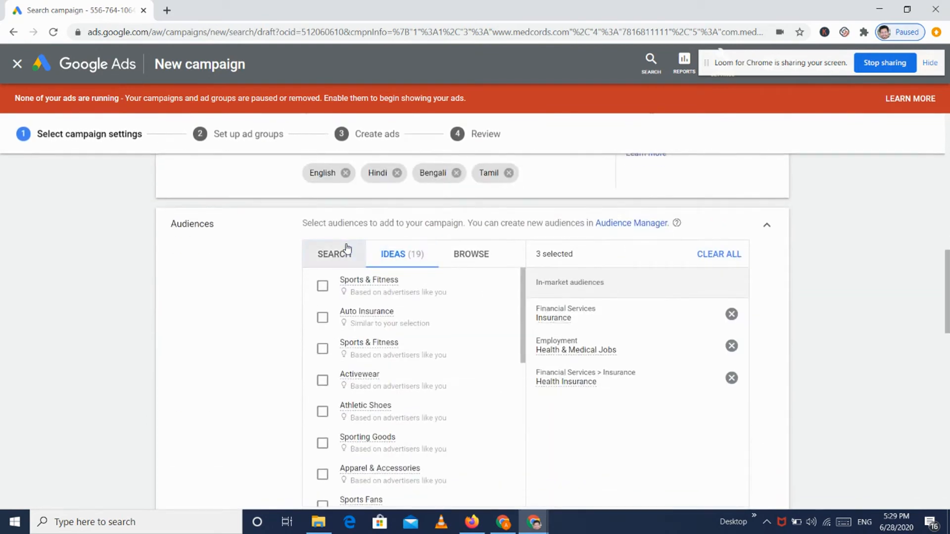
pyautogui.click(347, 249)
pyautogui.click(405, 255)
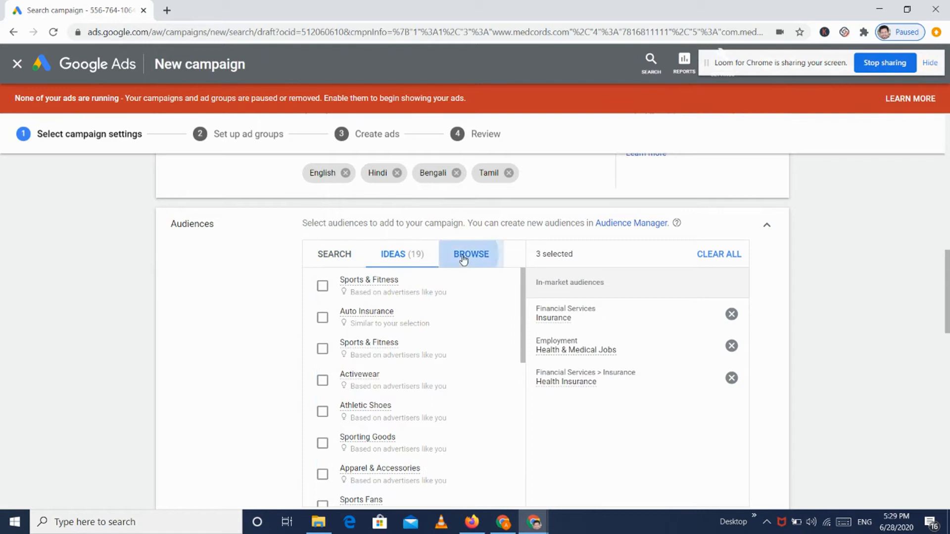
# Step: Add Sports & Fitness from the affinity audience categories
pyautogui.click(468, 255)
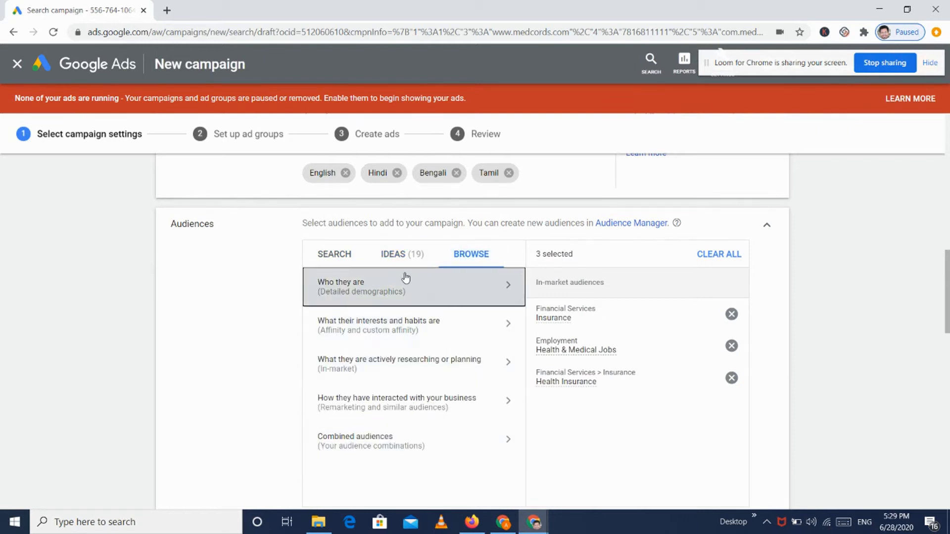
pyautogui.scroll(-1, 260, 368)
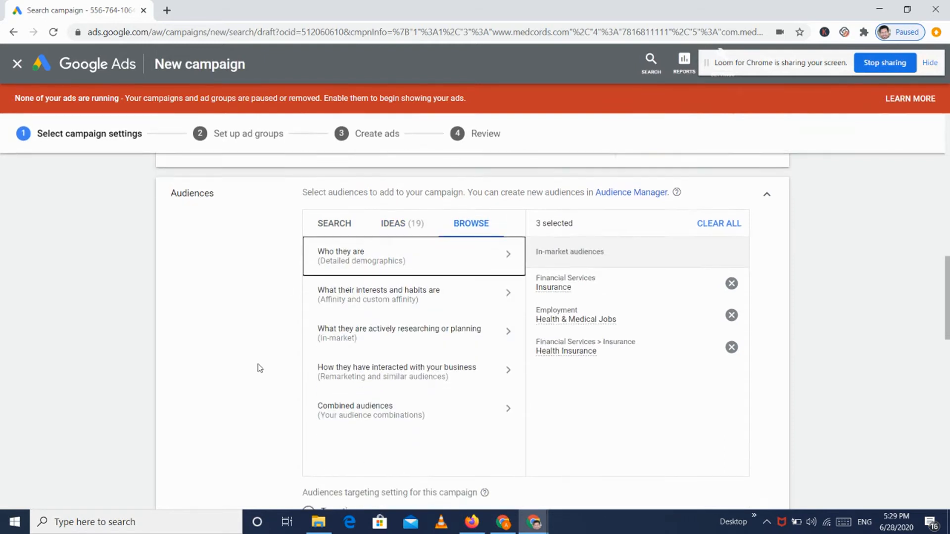
pyautogui.click(393, 300)
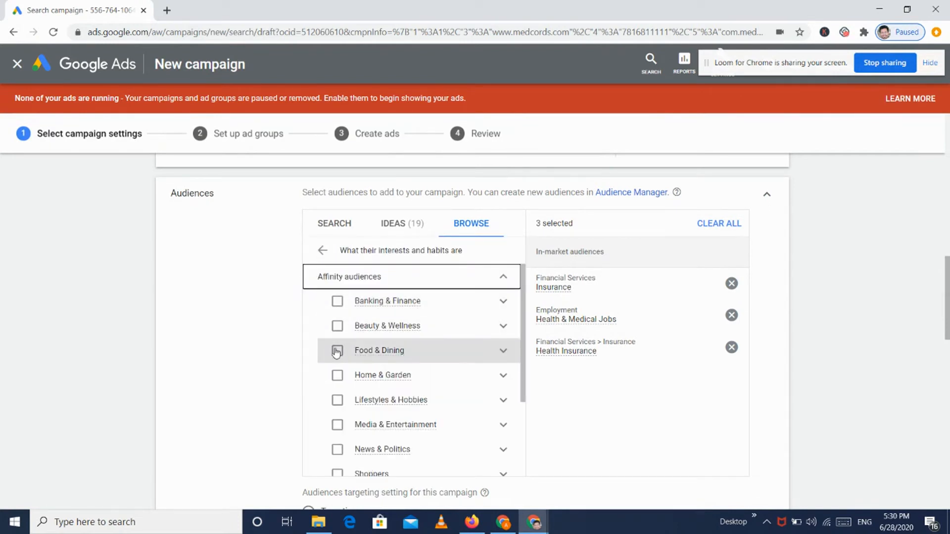
pyautogui.scroll(-1, 341, 423)
pyautogui.scroll(-3, 341, 423)
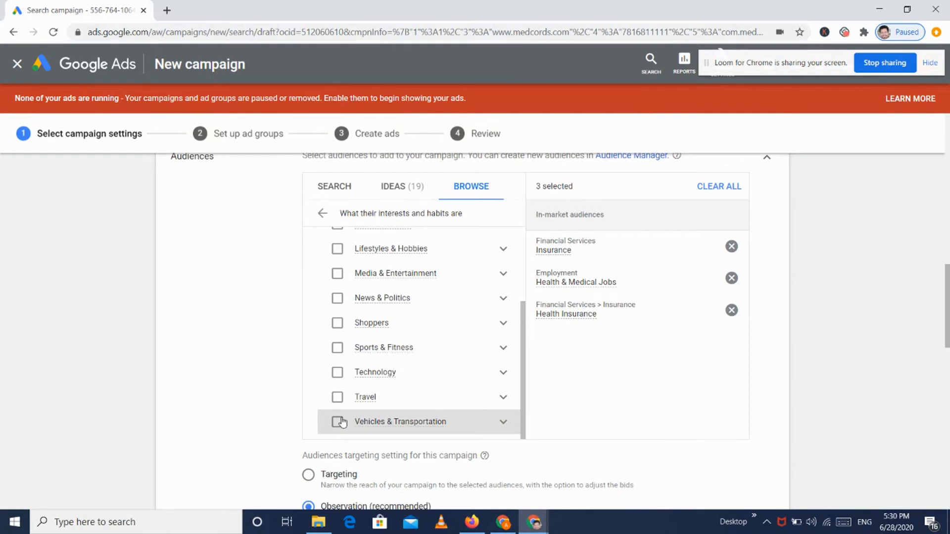
pyautogui.click(337, 347)
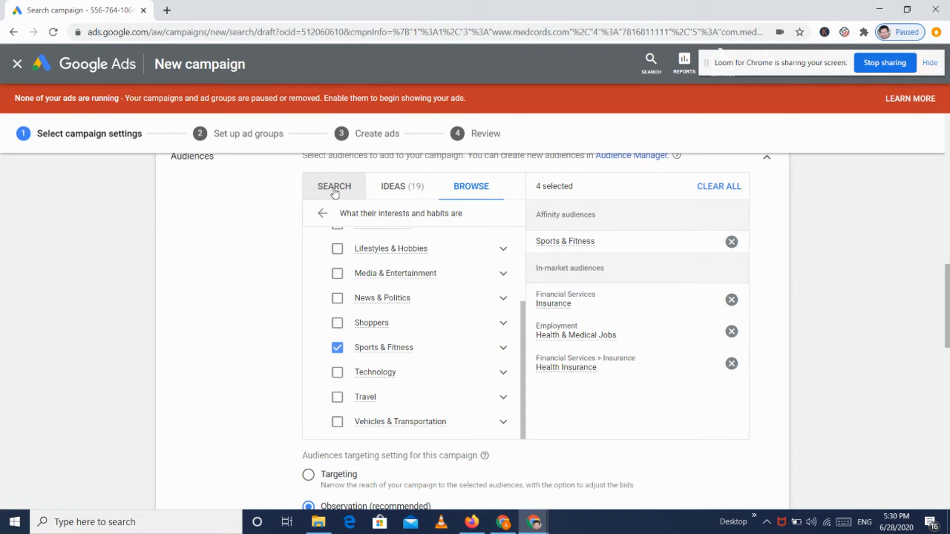
# Step: Add Apparel & Accessories as an in-market audience and return to the healthcare results
pyautogui.click(322, 214)
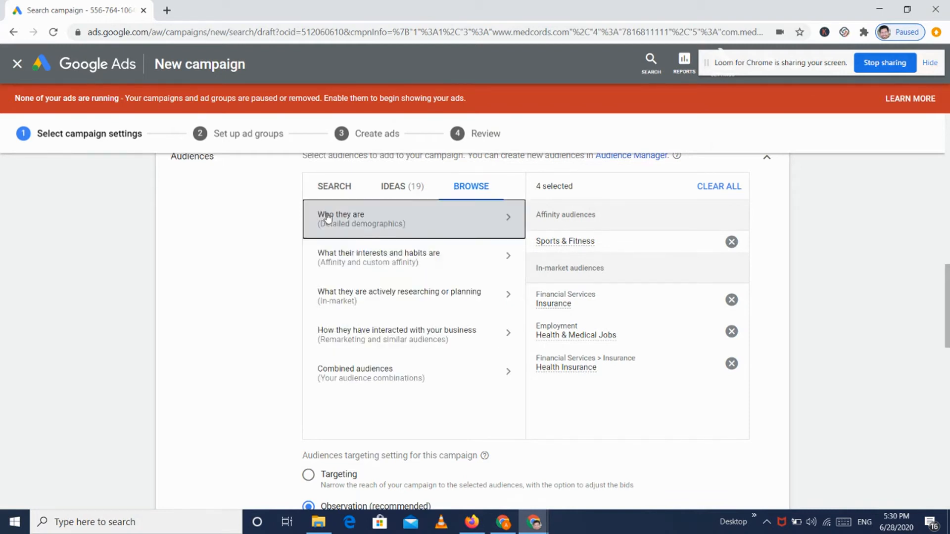
pyautogui.click(392, 300)
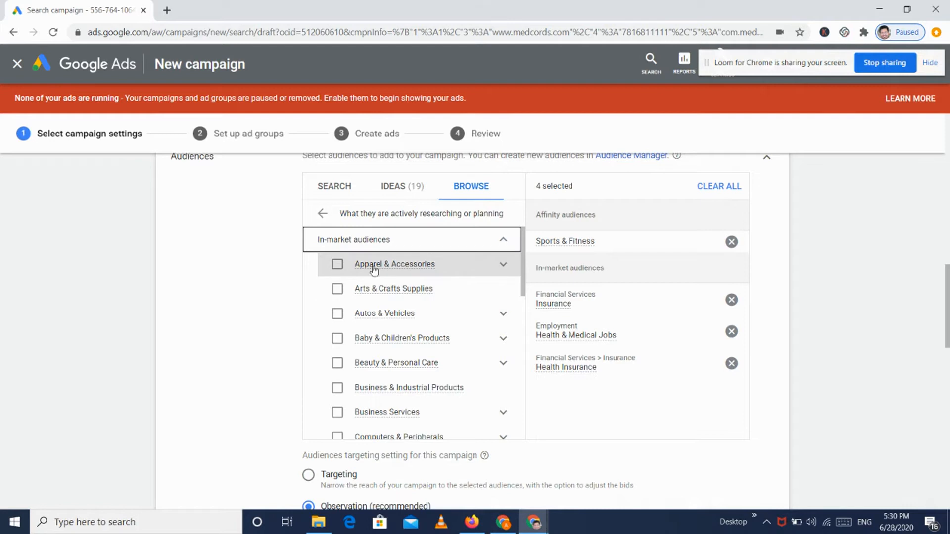
pyautogui.click(337, 266)
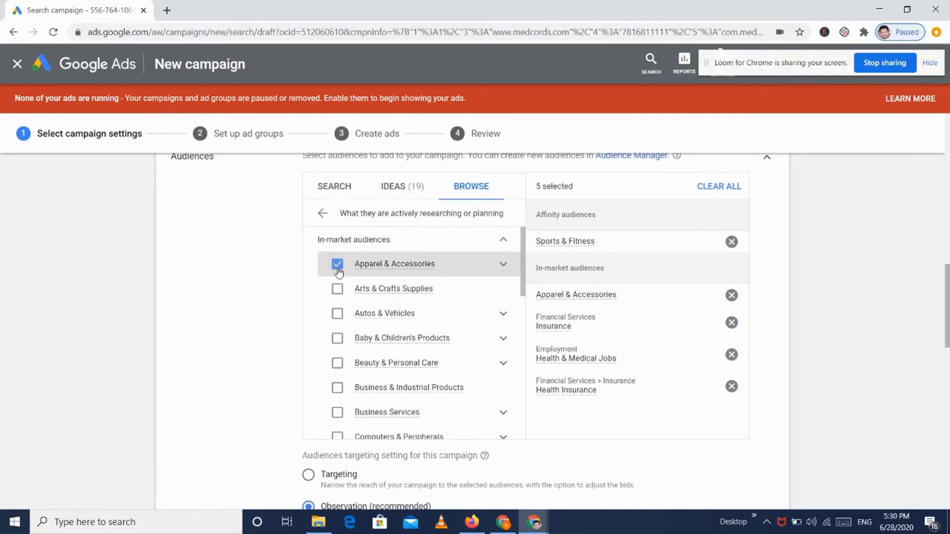
pyautogui.click(344, 187)
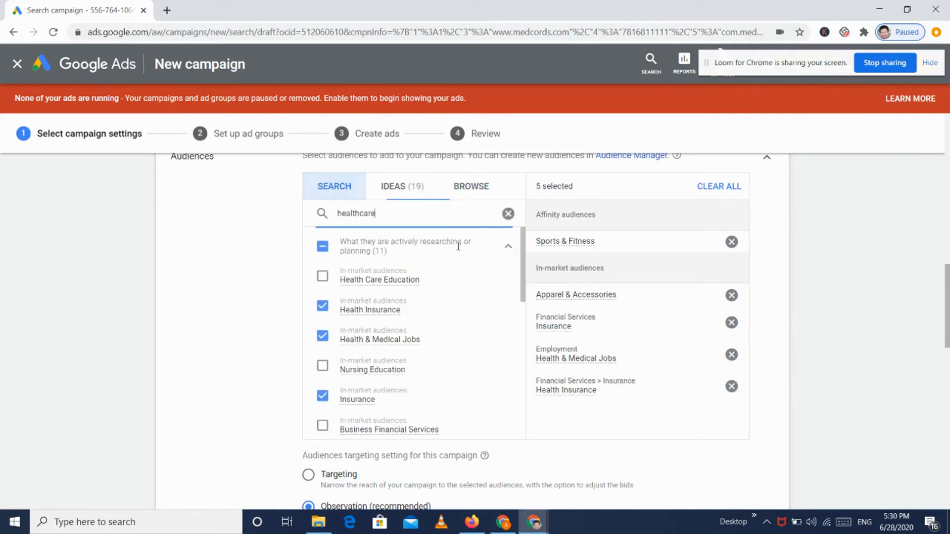
pyautogui.scroll(-2, 371, 339)
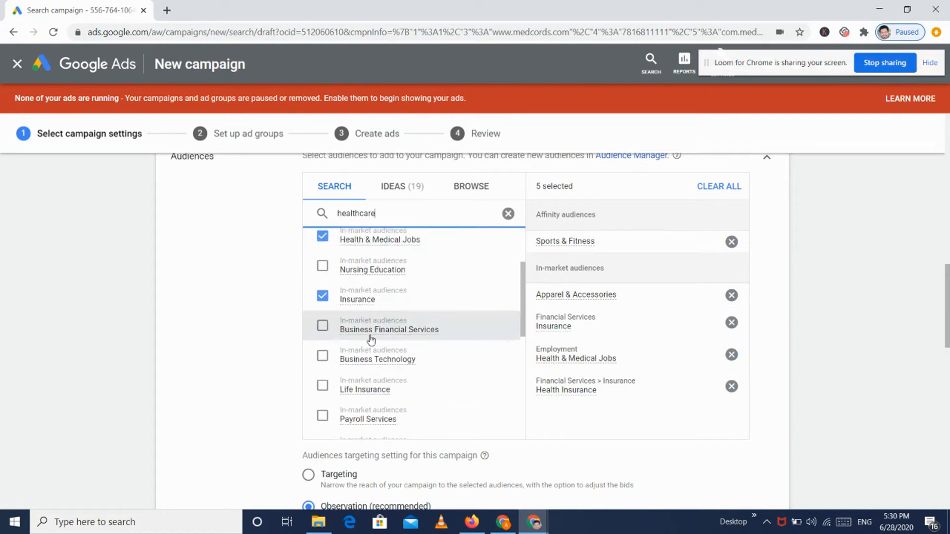
pyautogui.scroll(-3, 371, 339)
pyautogui.scroll(-5, 237, 402)
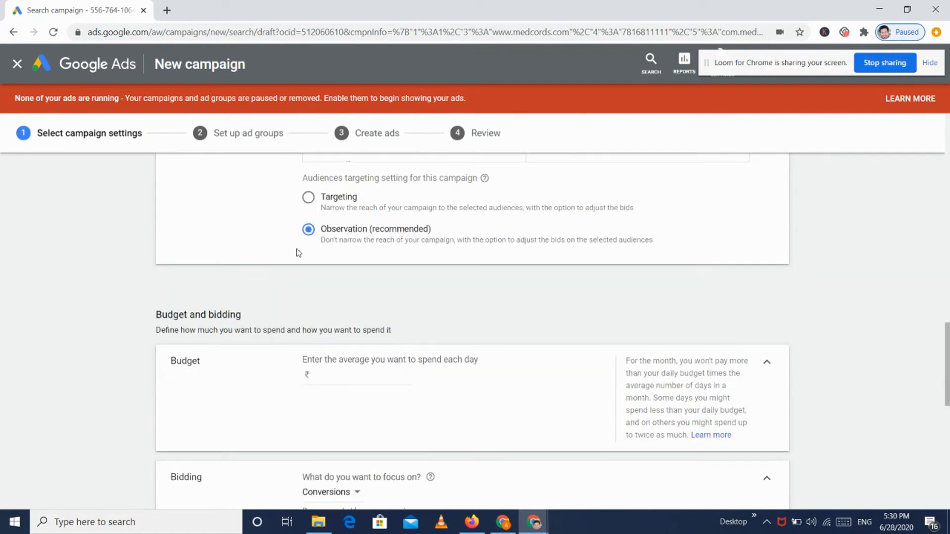
# Step: Enter 1000 as the average daily budget so it shows ₹1,000.00
pyautogui.scroll(2, 273, 210)
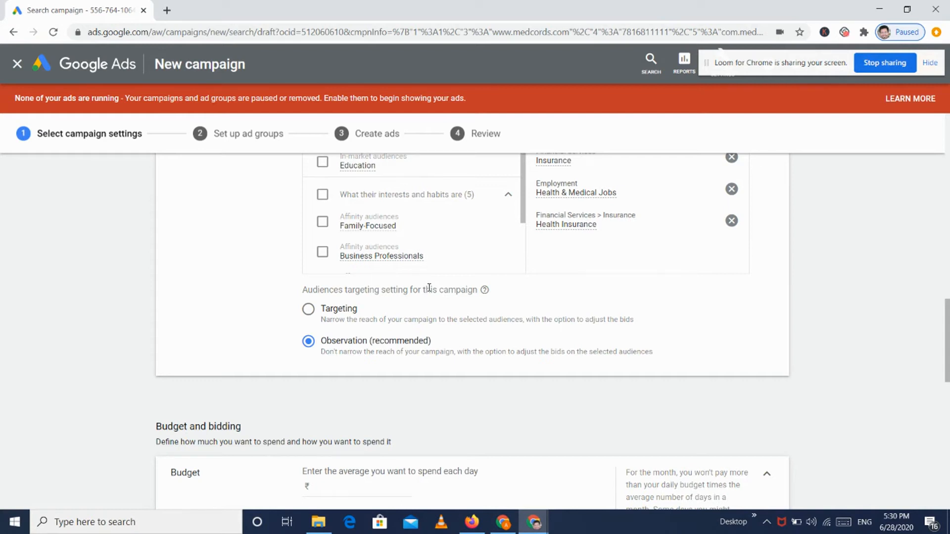
pyautogui.scroll(-5, 429, 288)
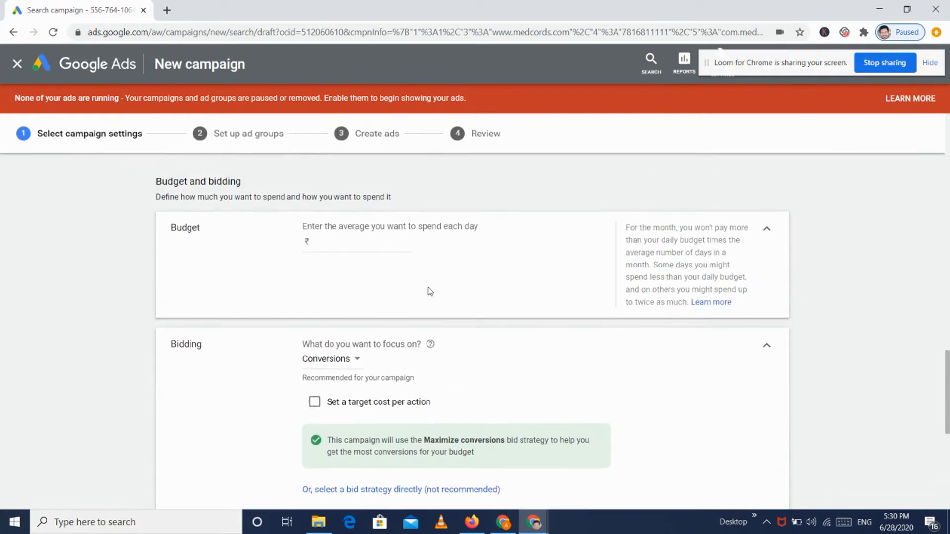
pyautogui.scroll(1, 430, 291)
pyautogui.click(397, 290)
pyautogui.write('1000')
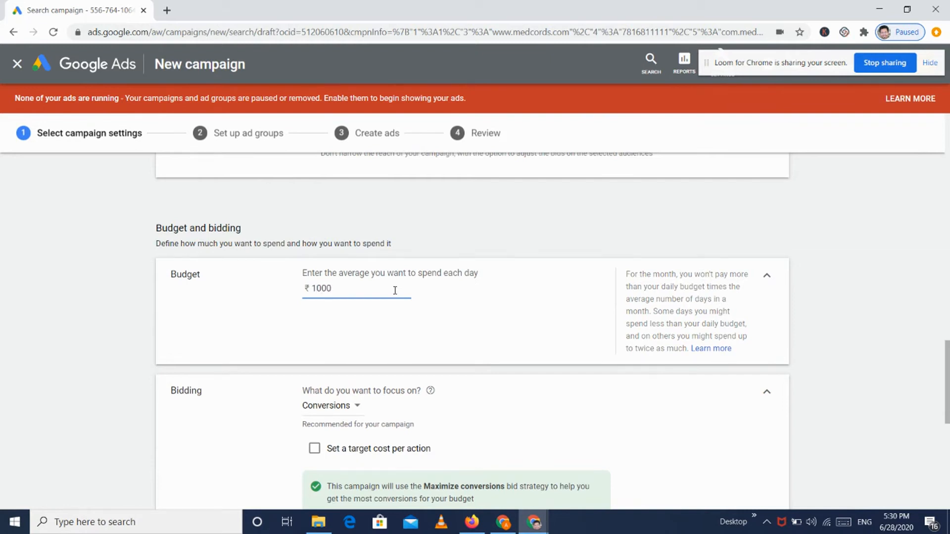
pyautogui.click(489, 244)
pyautogui.scroll(-2, 489, 244)
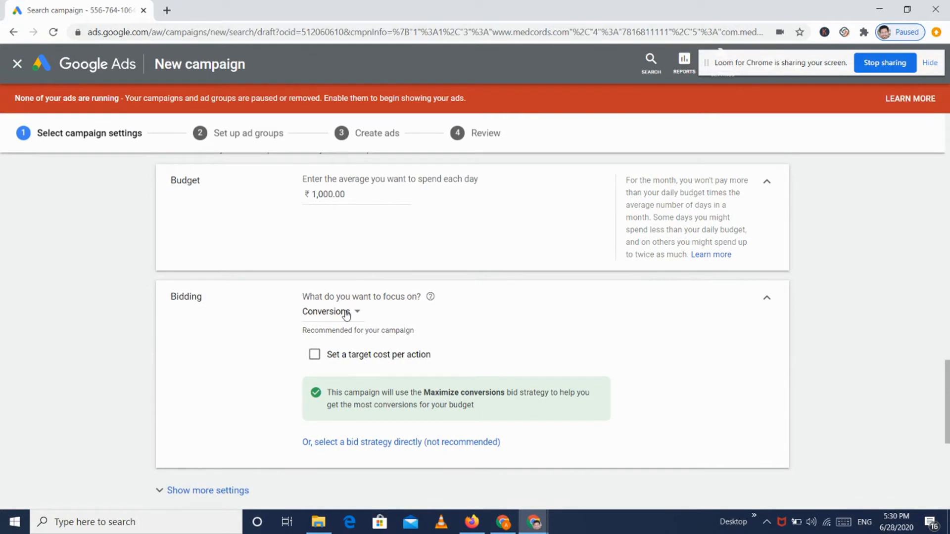
pyautogui.click(344, 313)
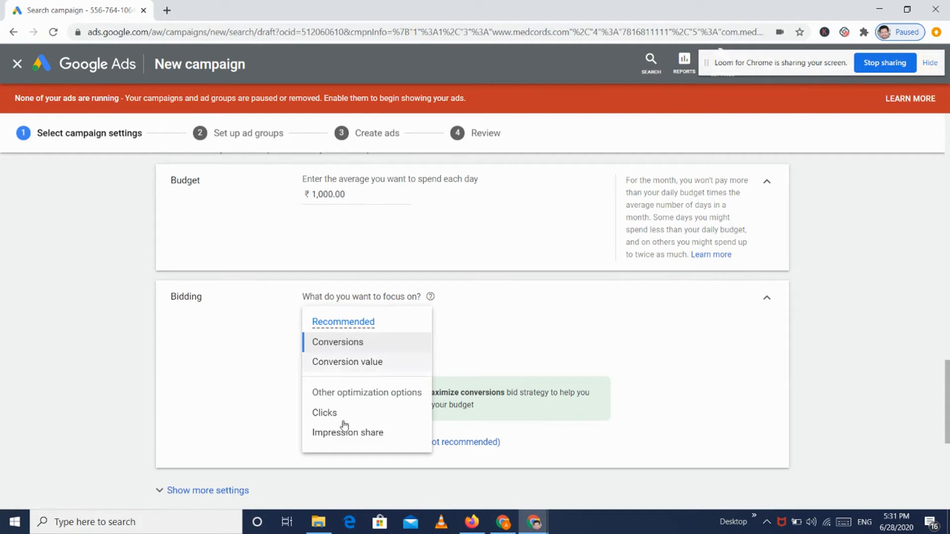
# Step: Keep Conversions as the bidding focus and set a ₹10.00 target cost per action
pyautogui.moveTo(346, 322)
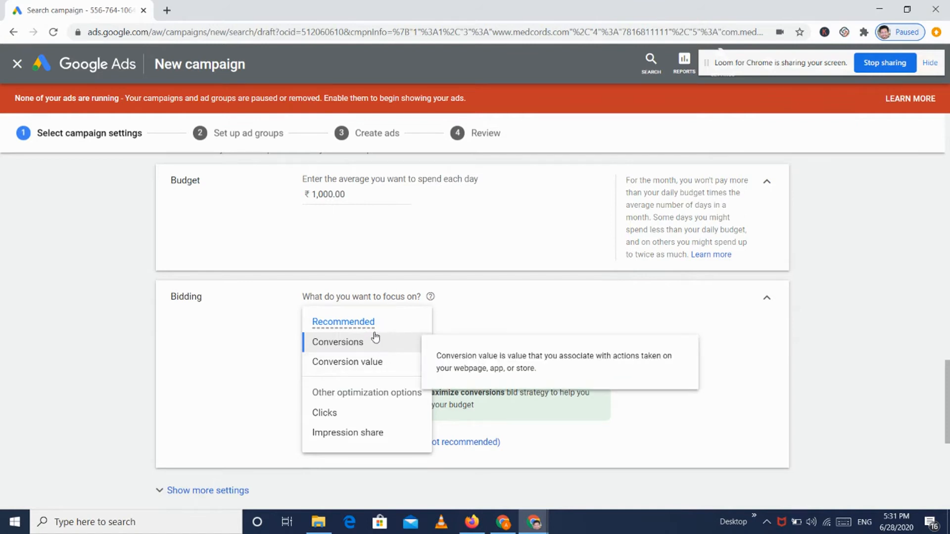
pyautogui.moveTo(361, 346)
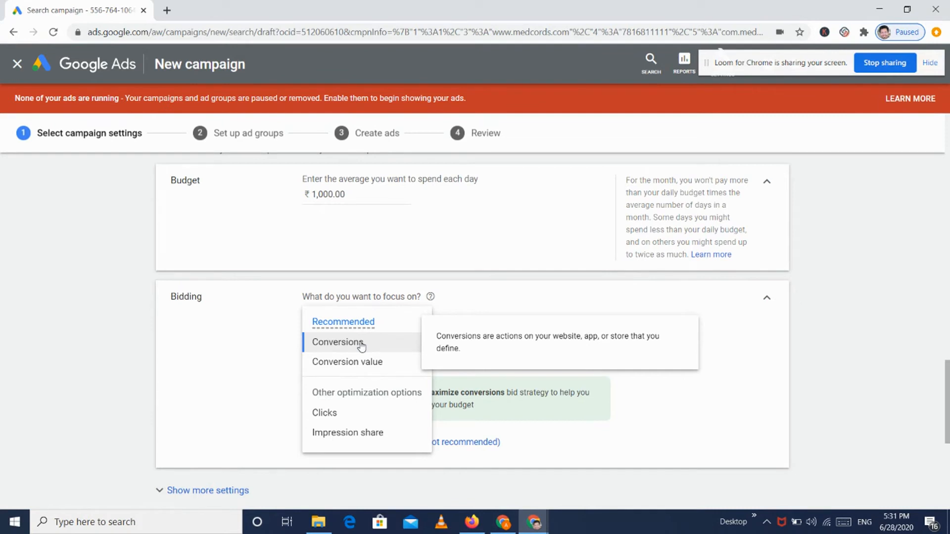
pyautogui.click(362, 346)
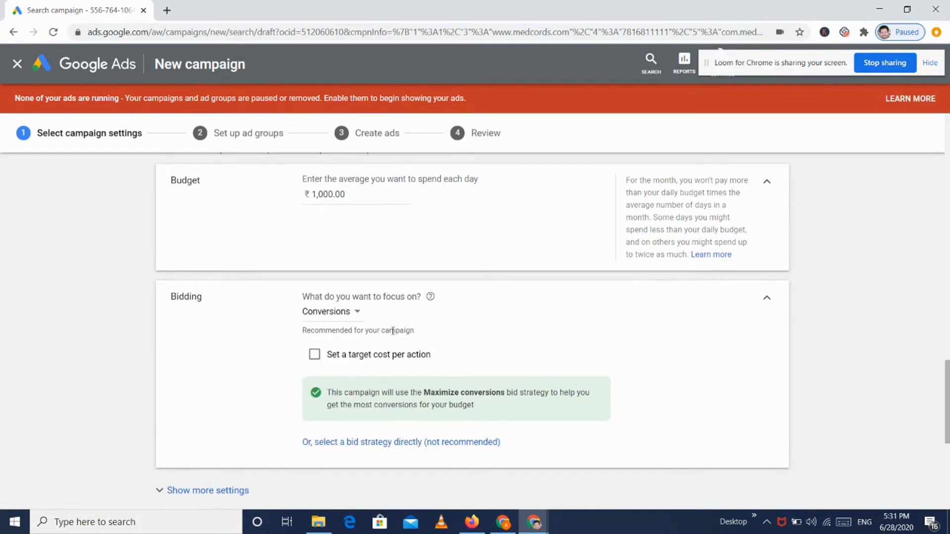
pyautogui.scroll(-1, 517, 350)
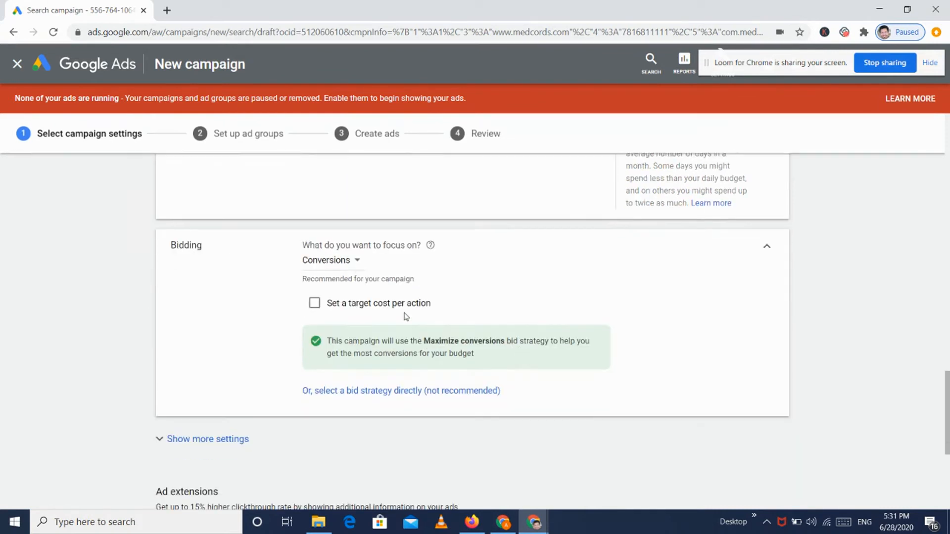
pyautogui.click(313, 304)
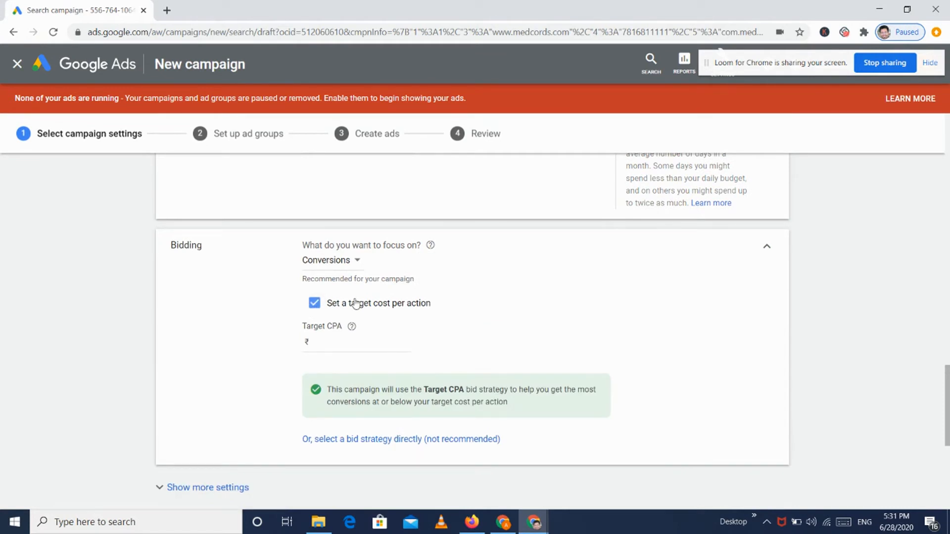
pyautogui.click(361, 341)
pyautogui.write('10')
pyautogui.click(443, 324)
# Step: Confirm Target CPA as the bid strategy, then return to the conversion-focused bidding options
pyautogui.click(427, 439)
pyautogui.scroll(1, 443, 287)
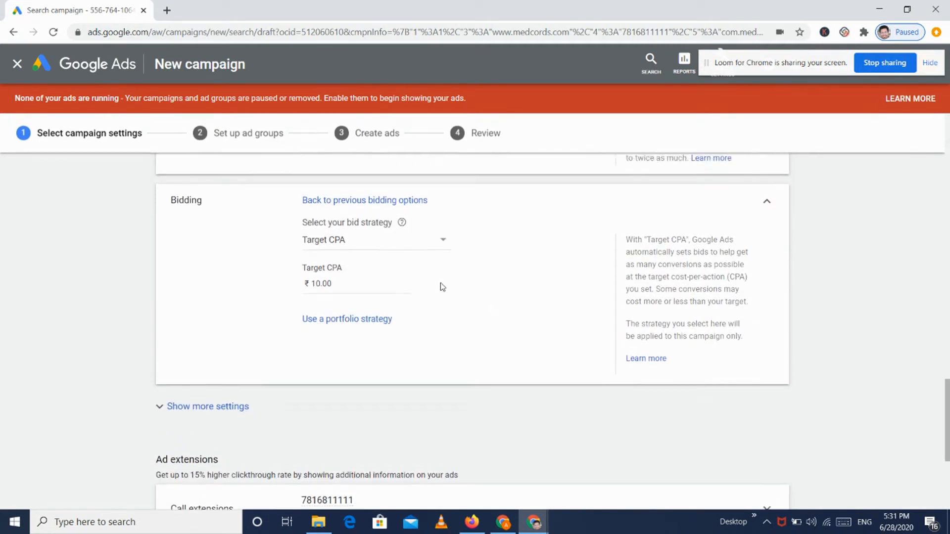
pyautogui.click(340, 259)
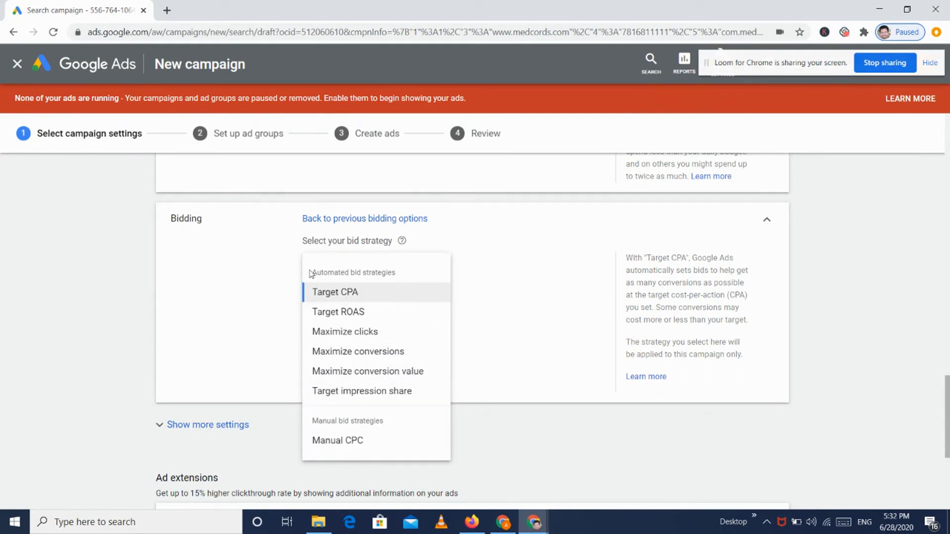
pyautogui.click(462, 277)
pyautogui.click(373, 218)
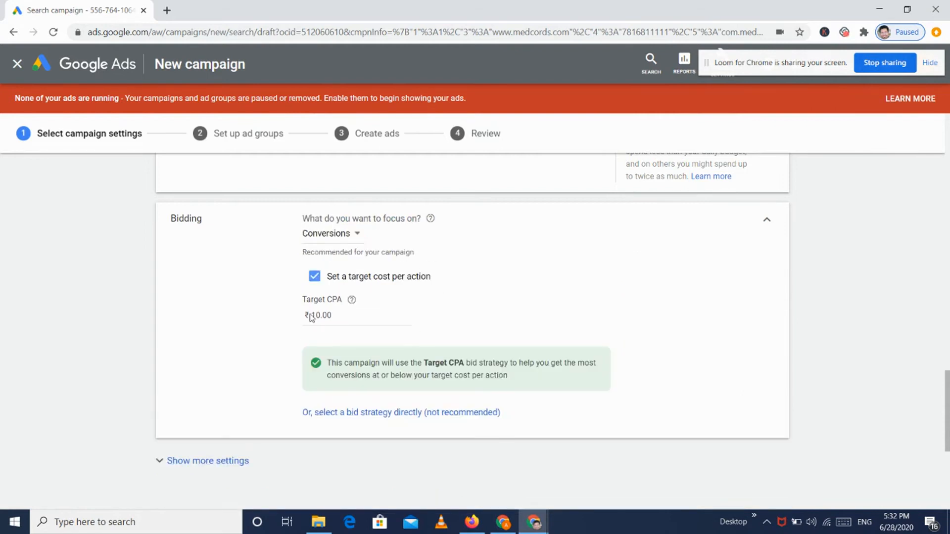
pyautogui.scroll(-2, 314, 317)
# Step: Switch conversions to campaign-level, selecting only the Aayu Android installs action, and save
pyautogui.click(223, 352)
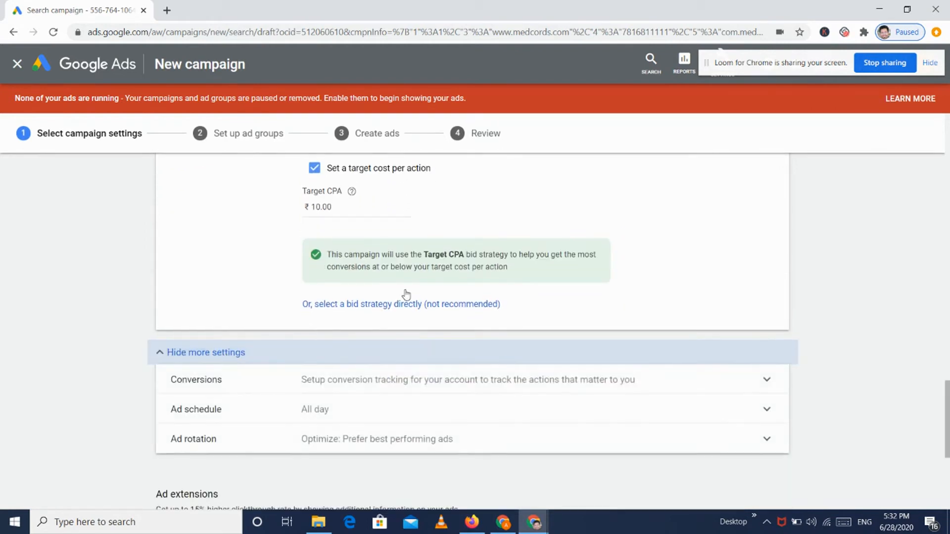
pyautogui.scroll(-1, 406, 295)
pyautogui.click(347, 323)
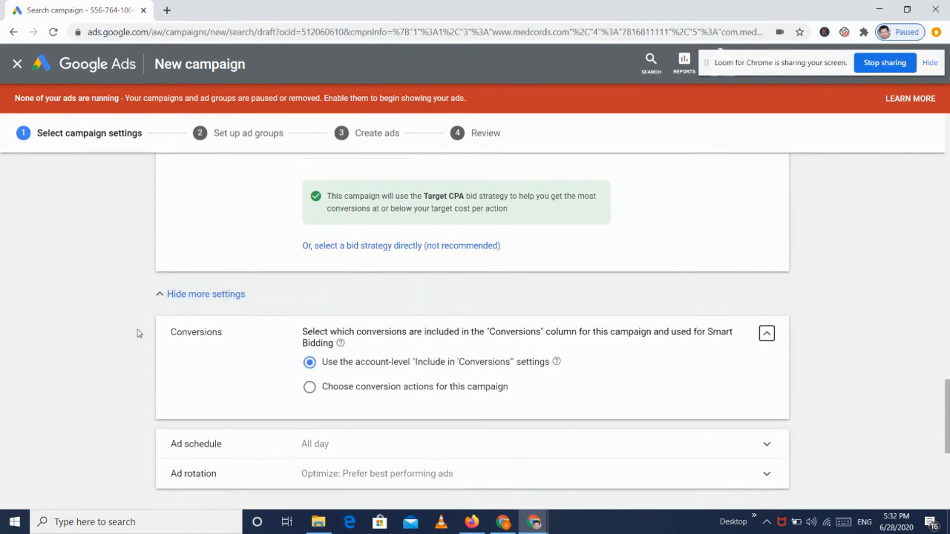
pyautogui.scroll(-1, 139, 333)
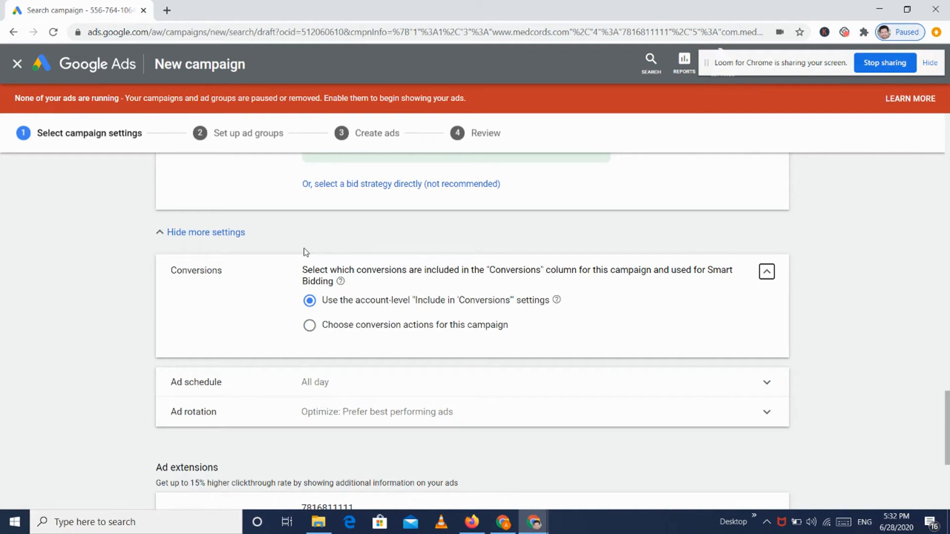
pyautogui.click(309, 326)
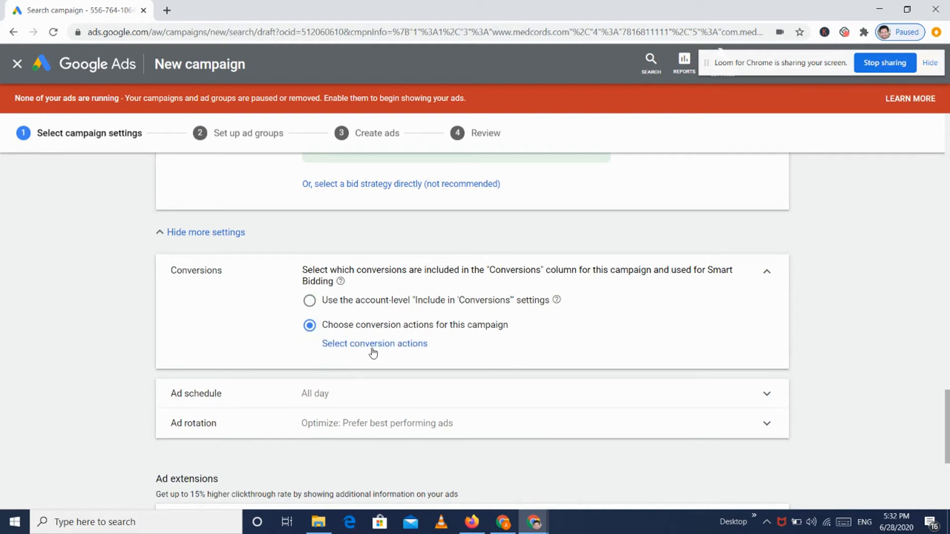
pyautogui.click(373, 345)
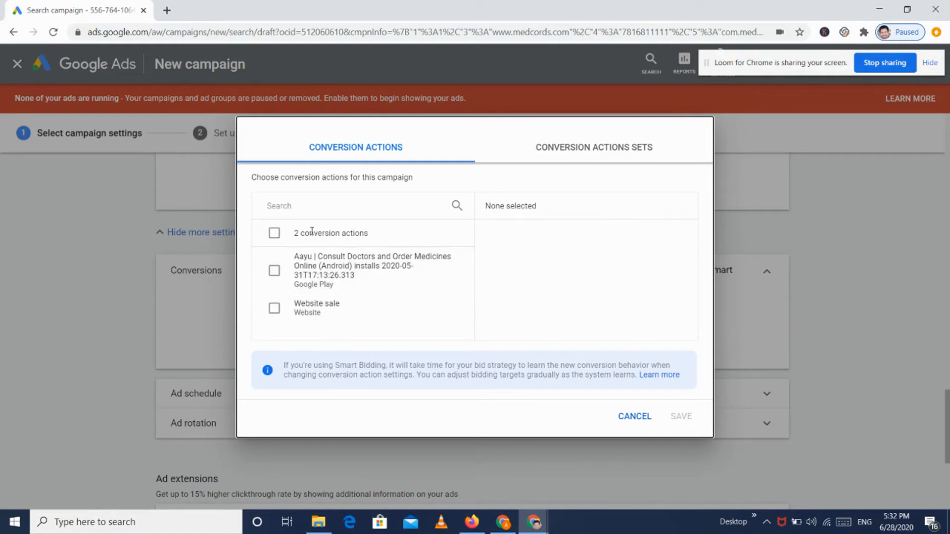
pyautogui.click(275, 271)
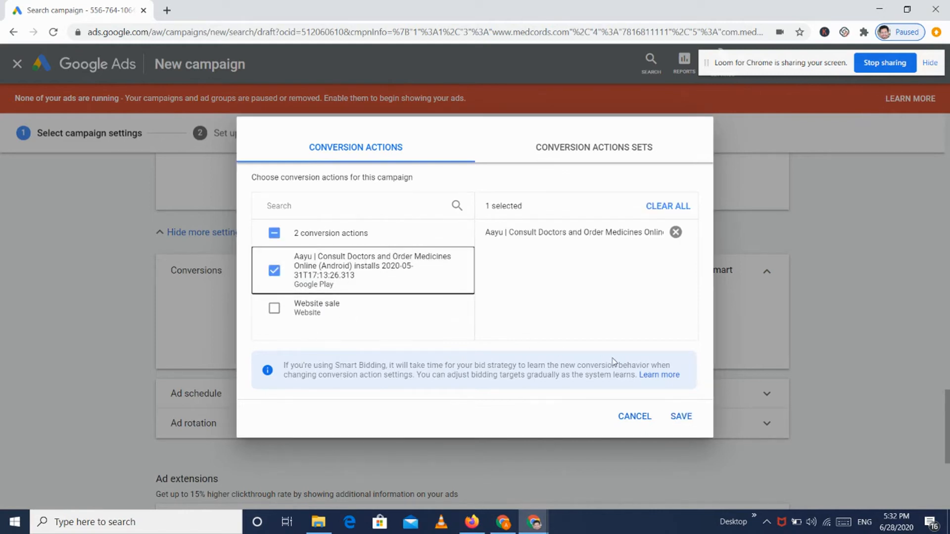
pyautogui.click(680, 416)
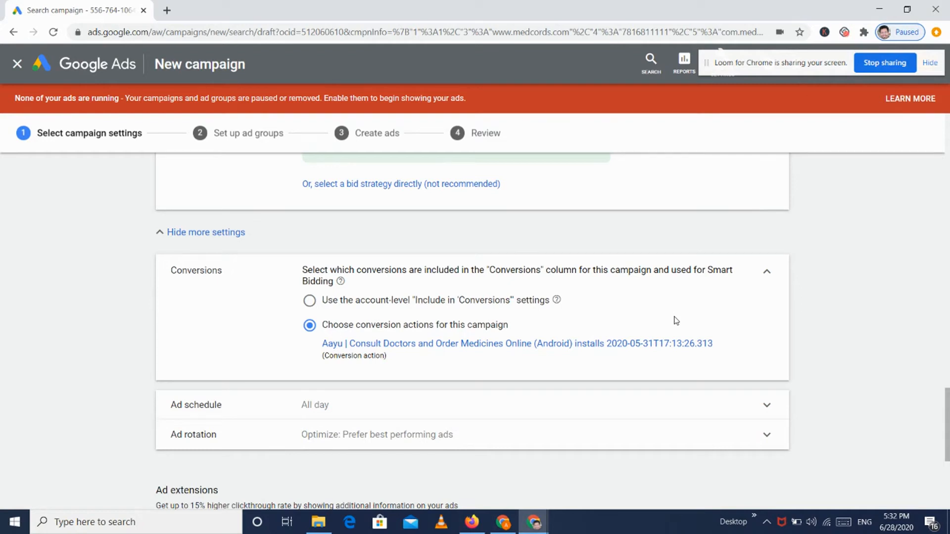
pyautogui.click(769, 275)
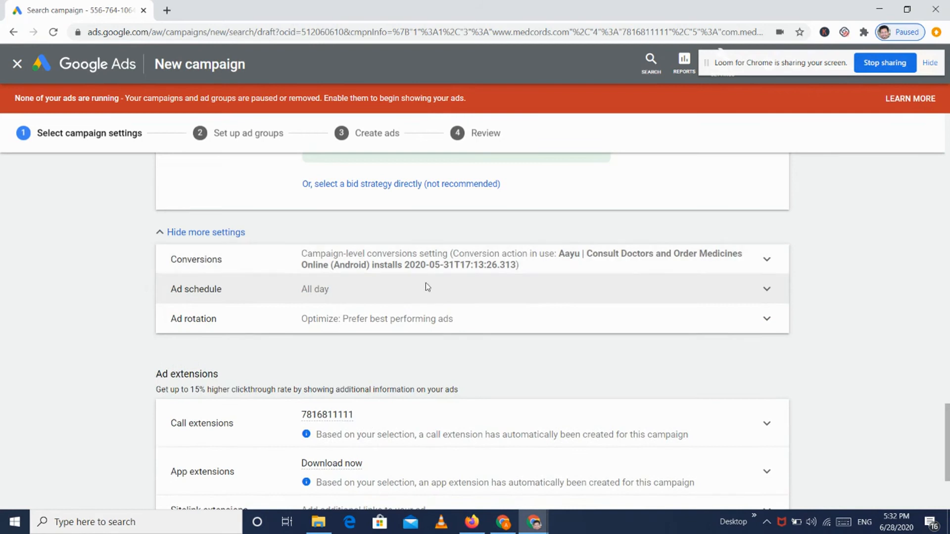
pyautogui.click(426, 285)
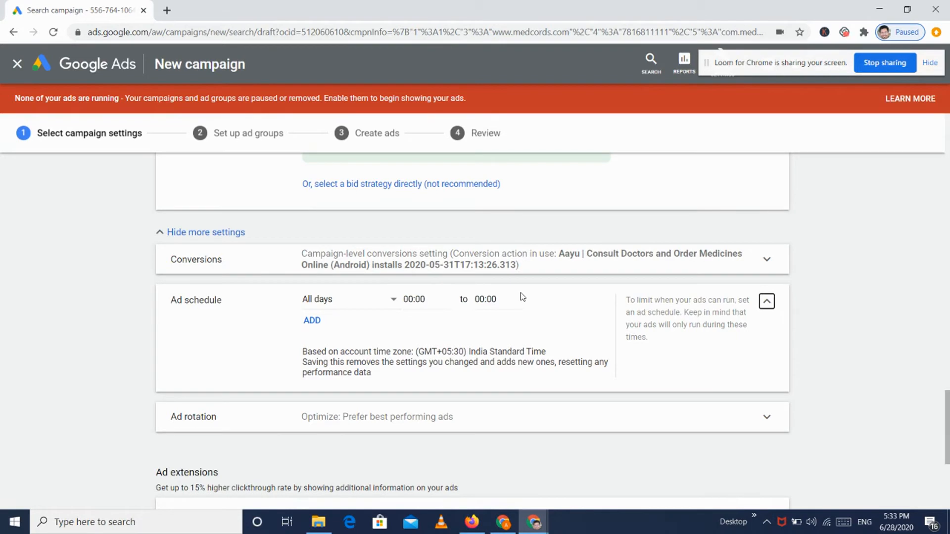
pyautogui.click(767, 302)
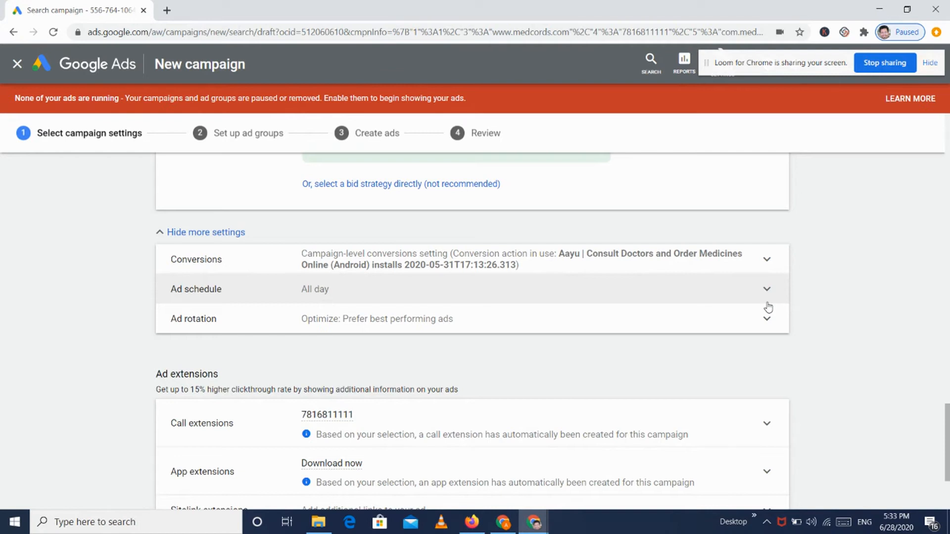
pyautogui.click(690, 324)
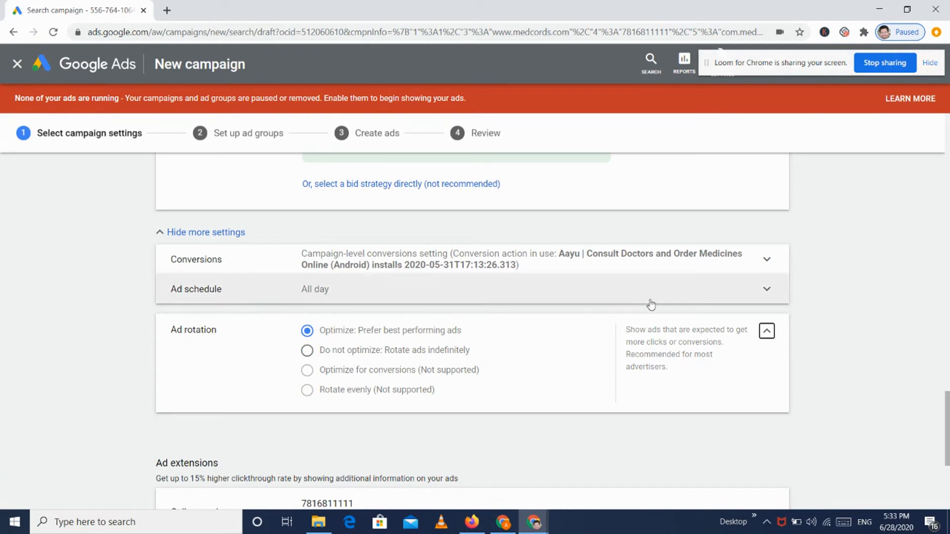
pyautogui.click(766, 330)
pyautogui.scroll(-3, 769, 331)
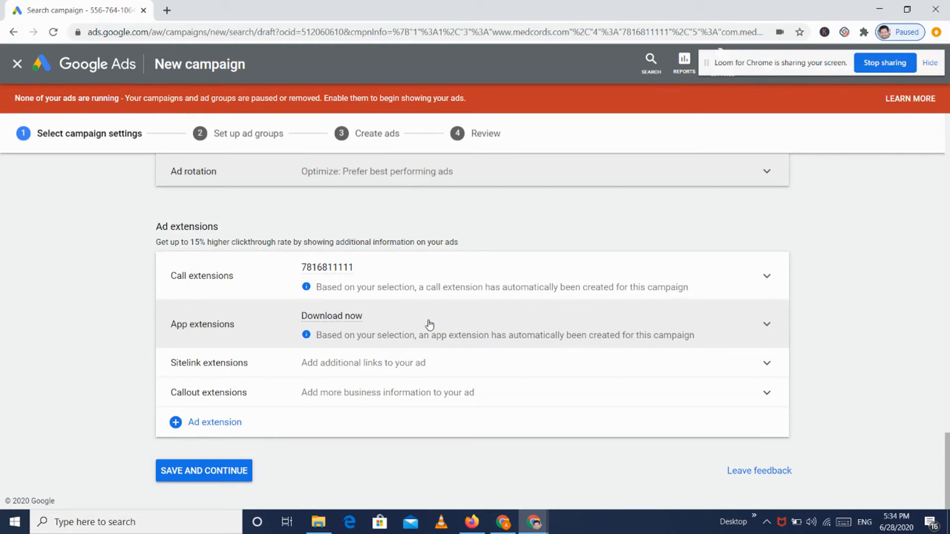
# Step: Open and close the call and app extension selections without adding any
pyautogui.click(403, 274)
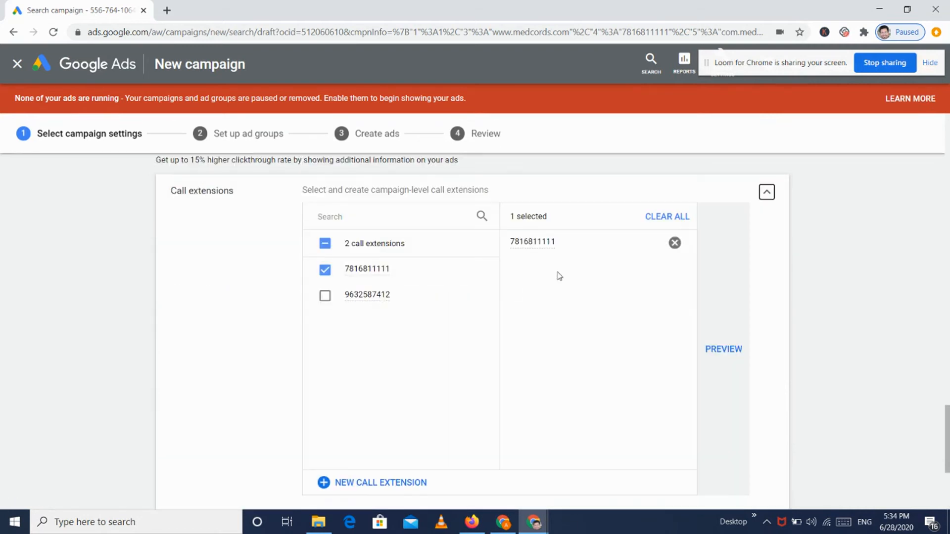
pyautogui.scroll(1, 705, 277)
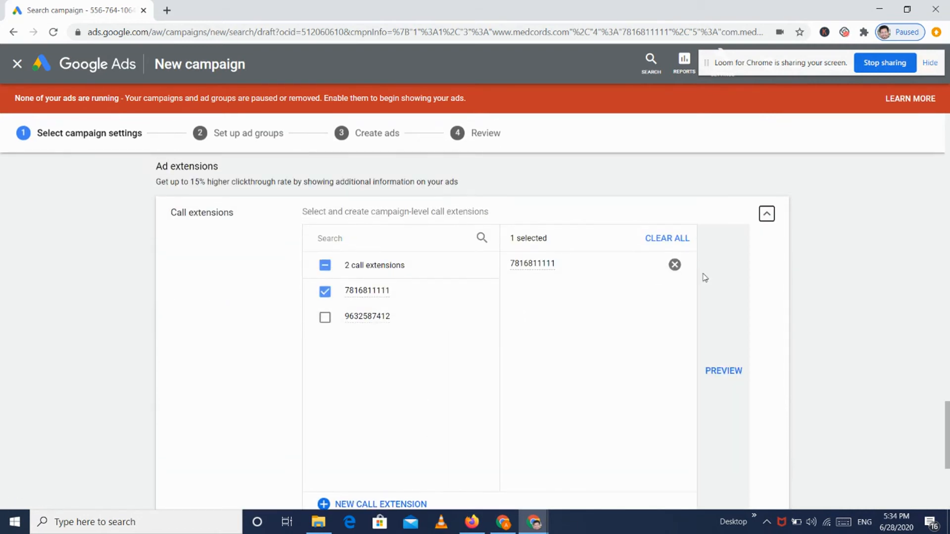
pyautogui.click(767, 214)
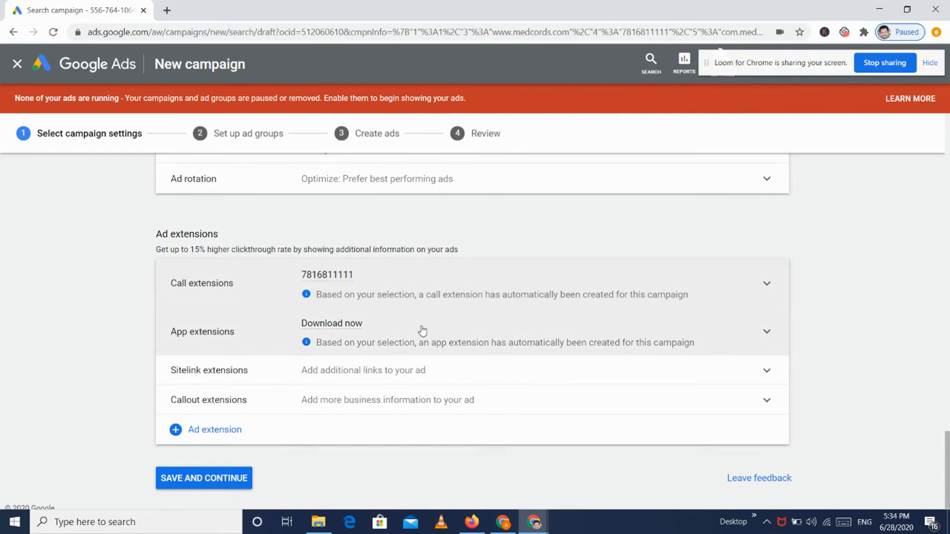
pyautogui.click(422, 331)
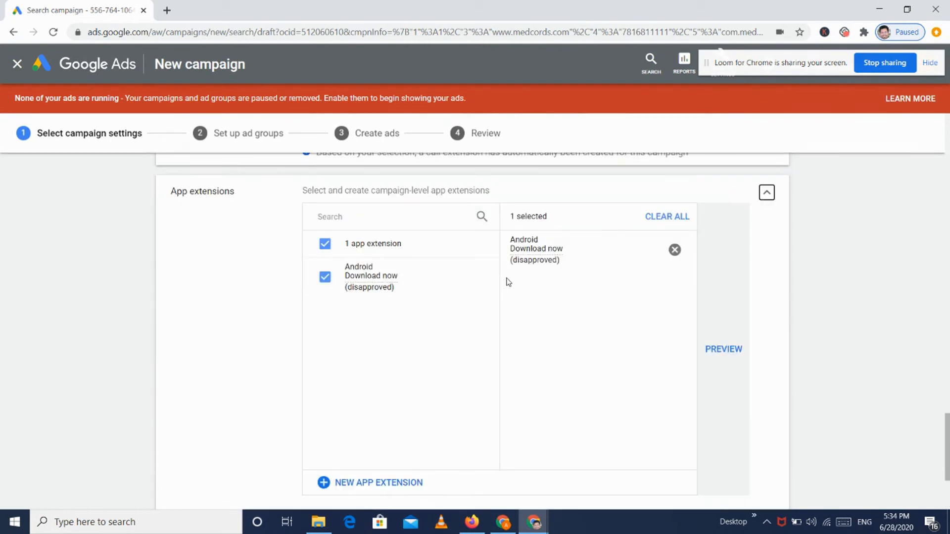
pyautogui.click(770, 197)
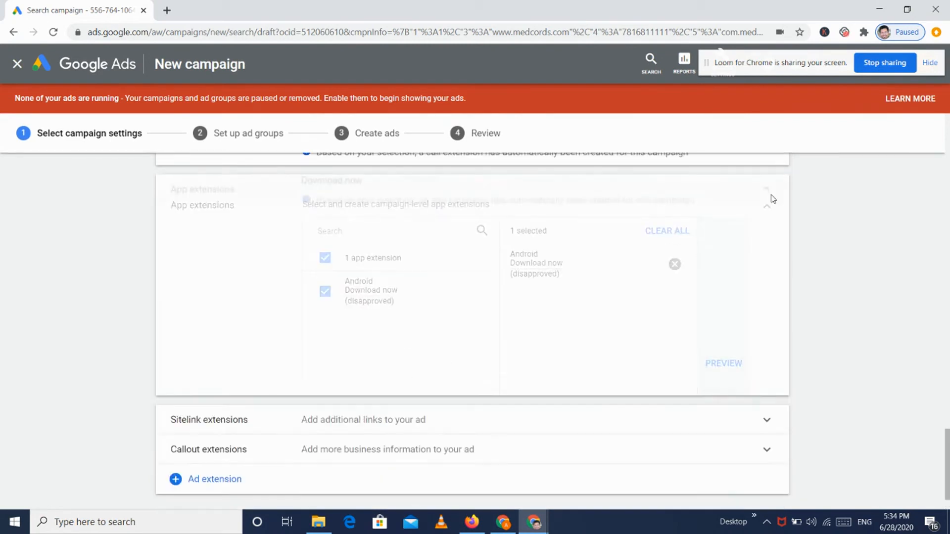
# Step: Start a new sitelink extension, then discard it and close the sitelink section
pyautogui.click(362, 371)
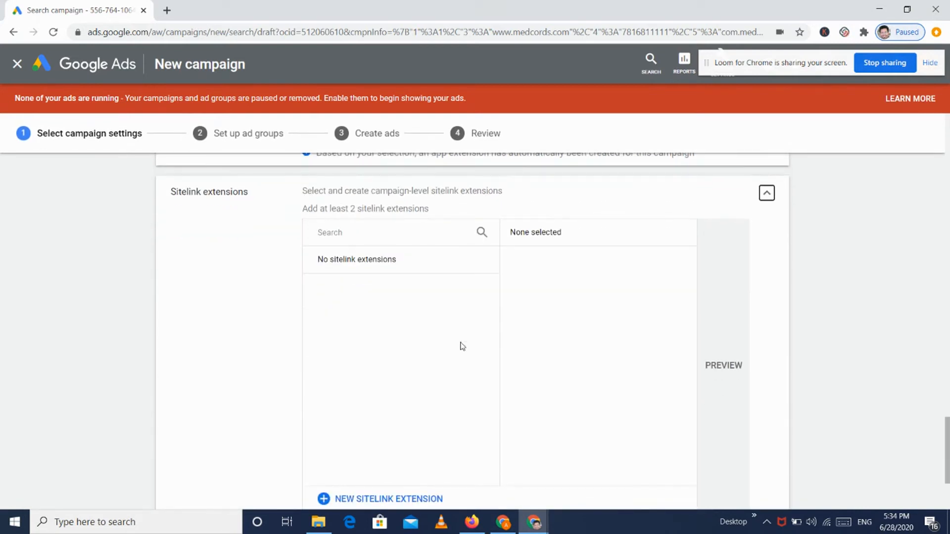
pyautogui.scroll(-2, 460, 346)
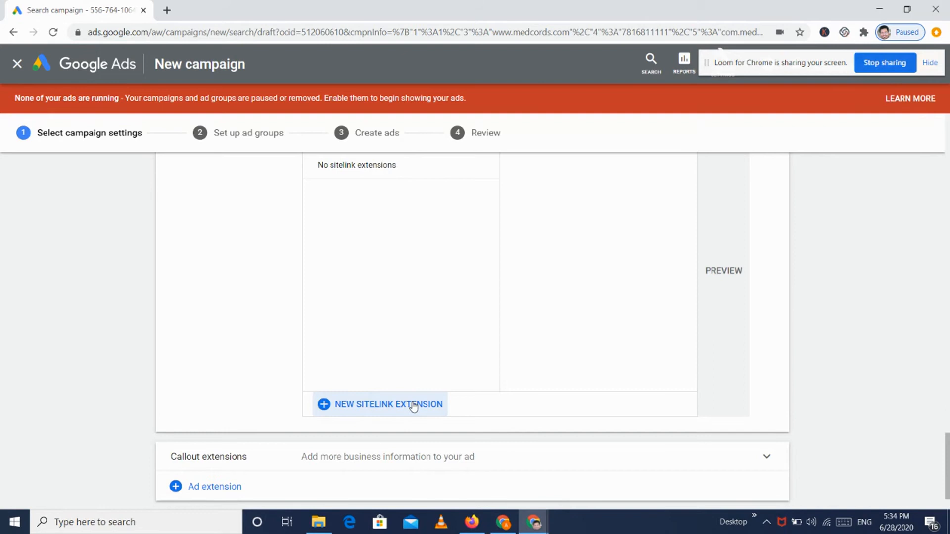
pyautogui.click(413, 406)
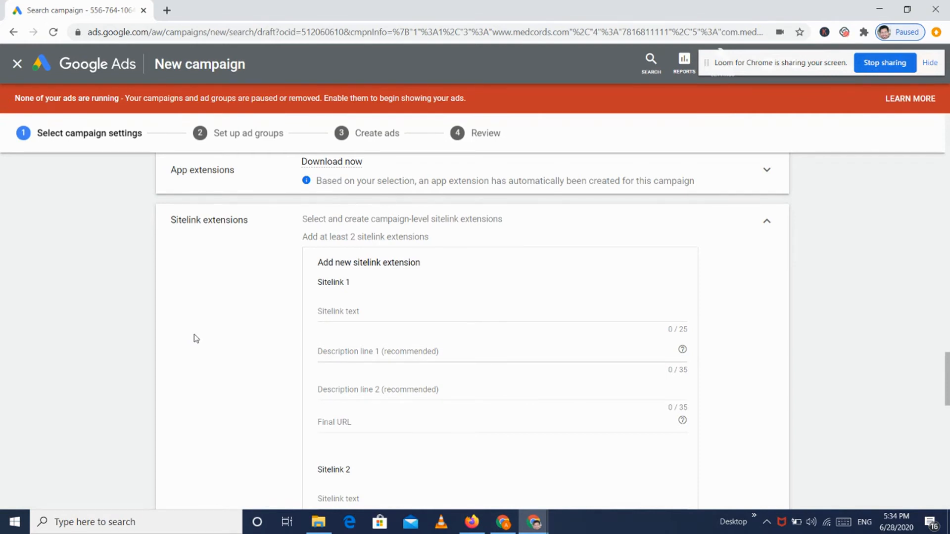
pyautogui.scroll(-8, 420, 311)
pyautogui.scroll(-4, 420, 313)
pyautogui.scroll(-1, 420, 312)
pyautogui.scroll(1, 420, 314)
pyautogui.click(386, 475)
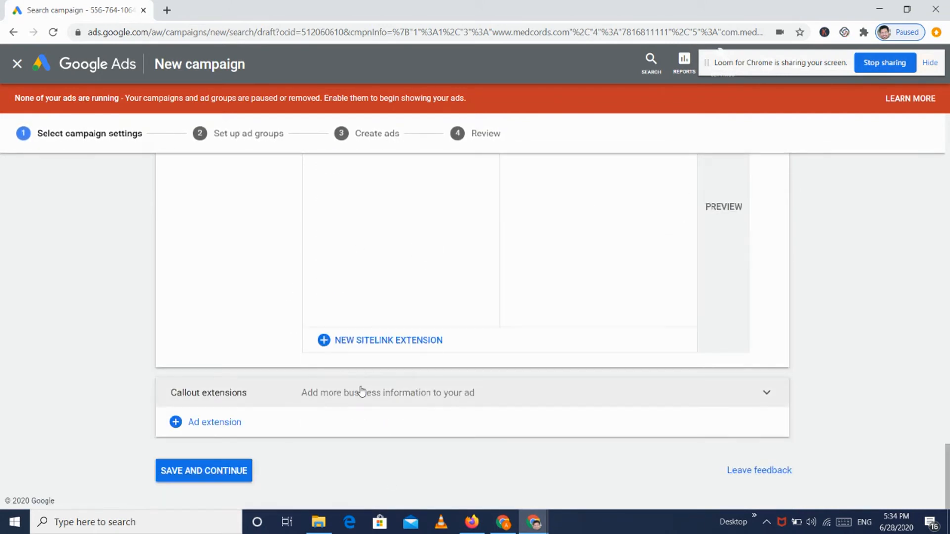
pyautogui.scroll(5, 361, 391)
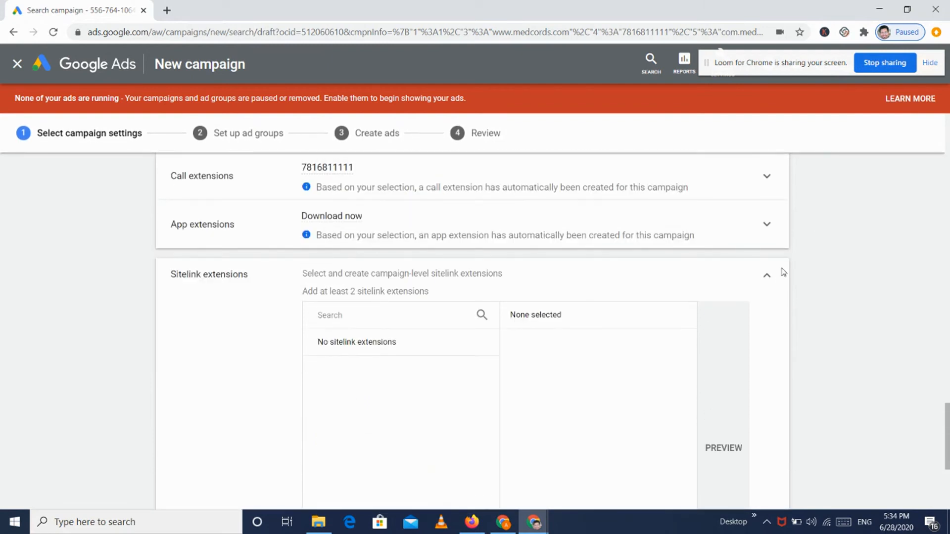
pyautogui.click(767, 276)
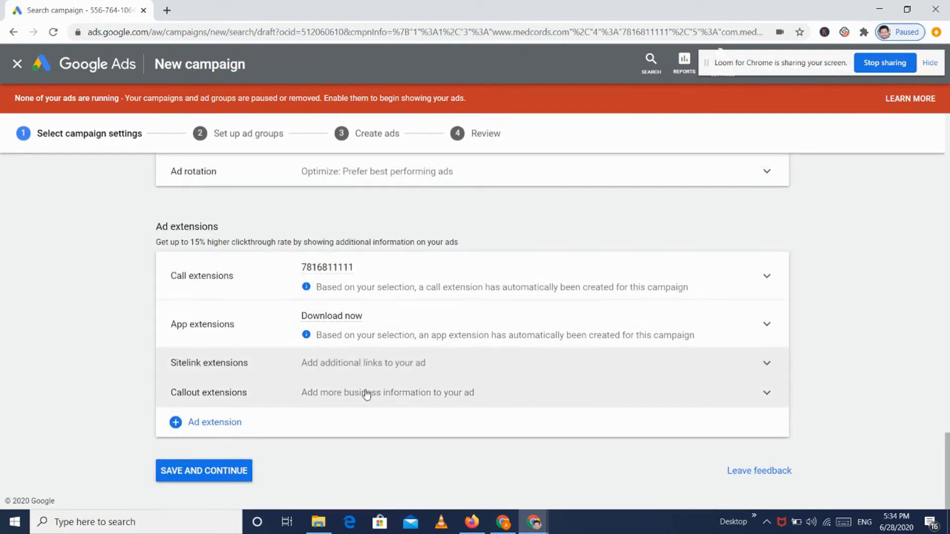
# Step: Start a new callout extension, then cancel the unfinished callout form
pyautogui.click(482, 394)
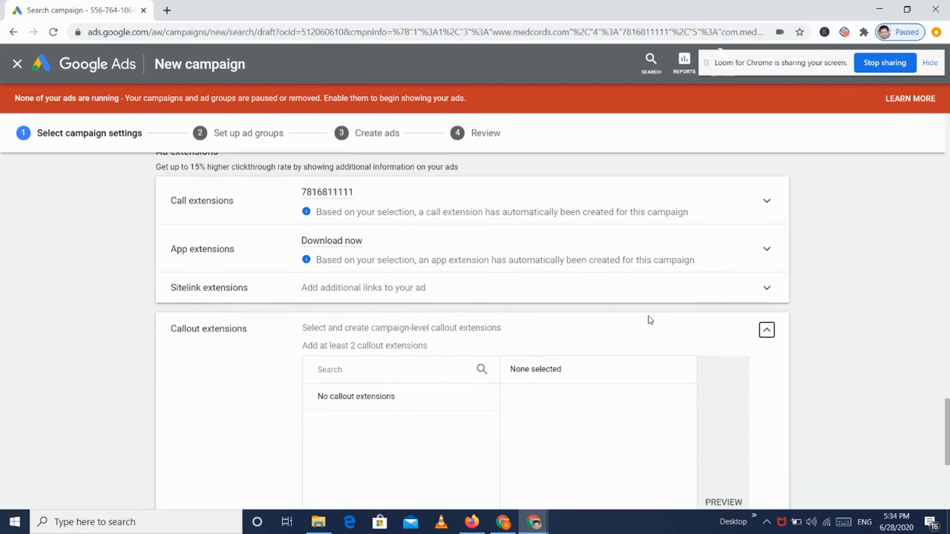
pyautogui.click(767, 330)
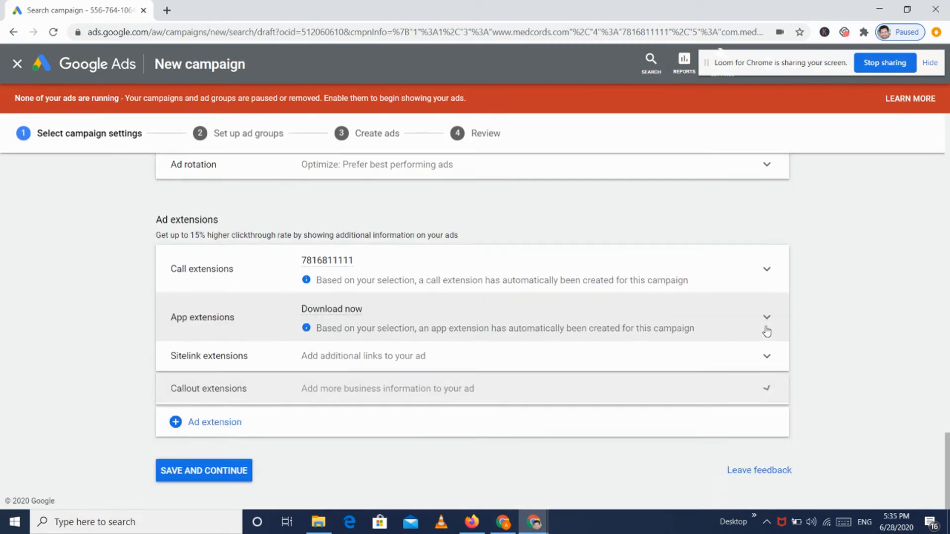
pyautogui.click(379, 393)
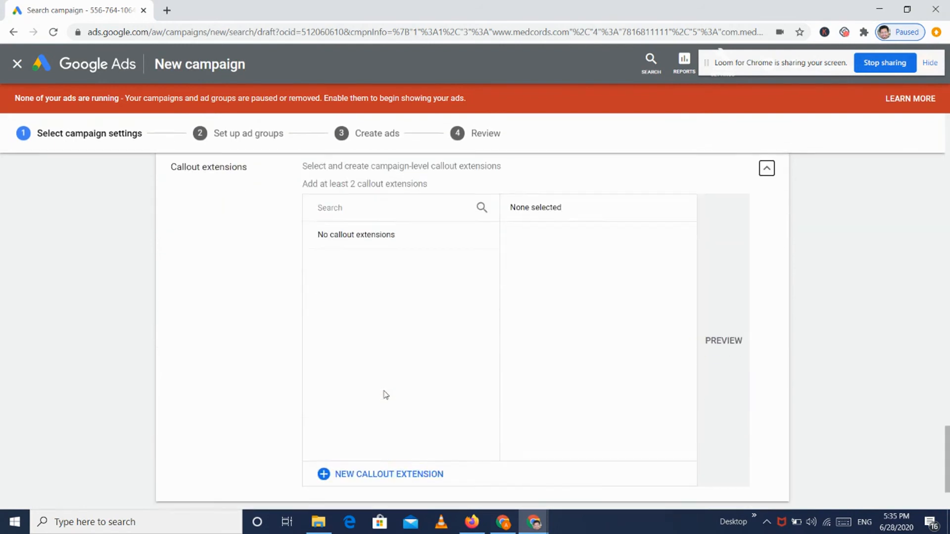
pyautogui.click(382, 375)
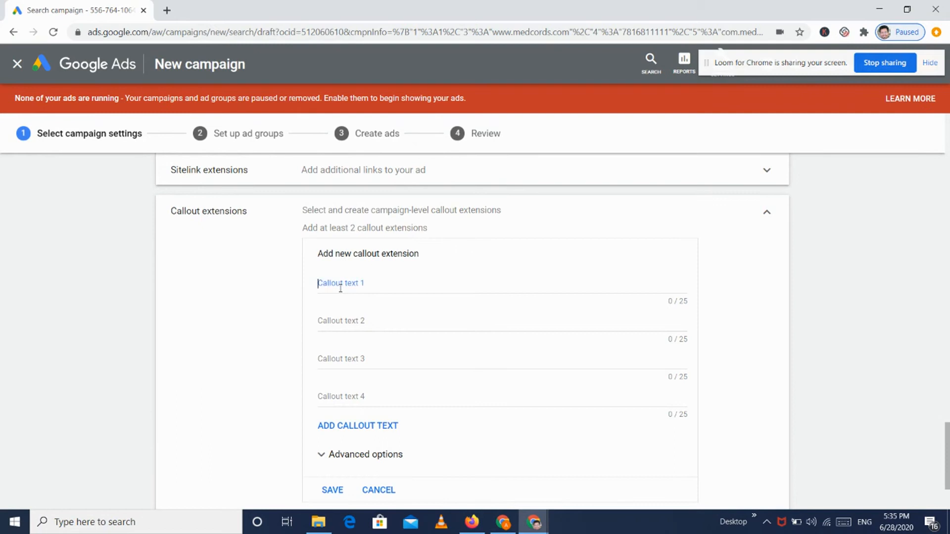
pyautogui.scroll(-2, 389, 408)
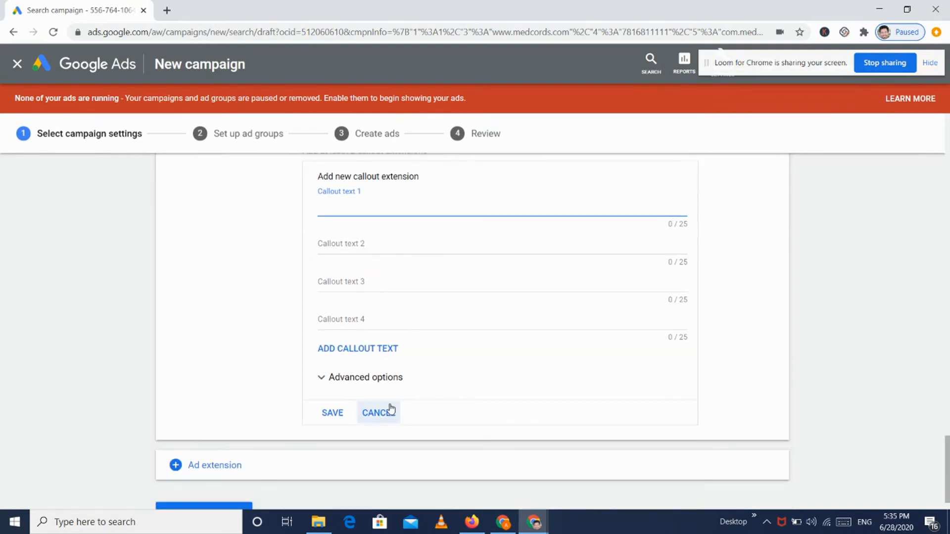
pyautogui.scroll(3, 364, 292)
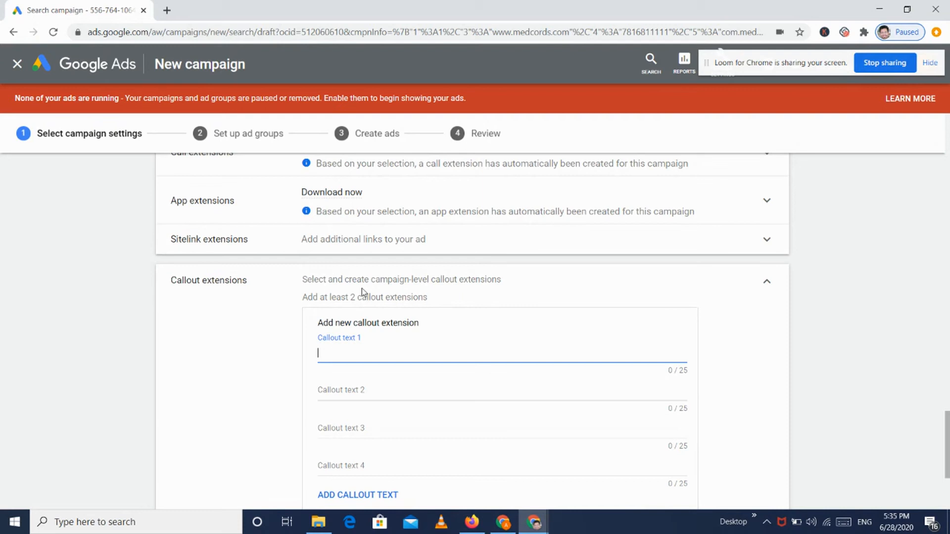
pyautogui.scroll(-3, 361, 292)
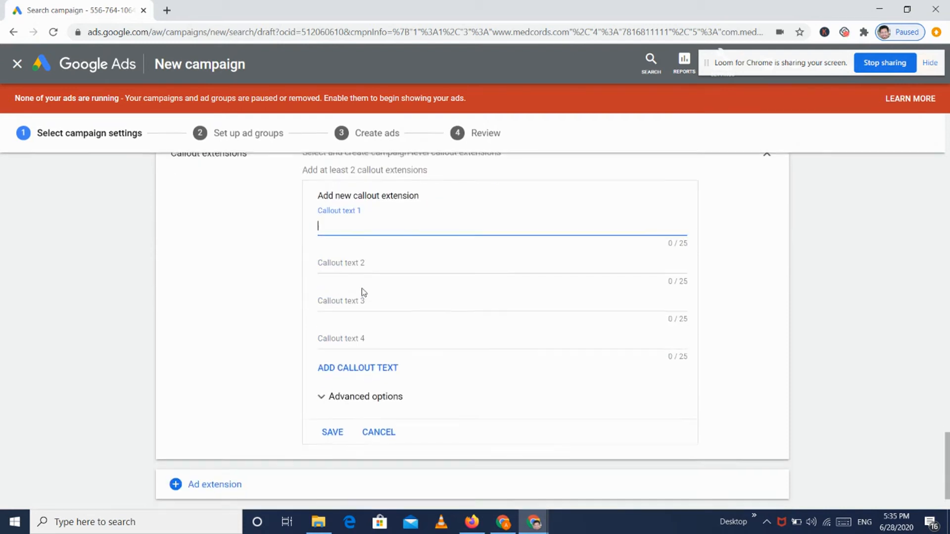
pyautogui.click(380, 406)
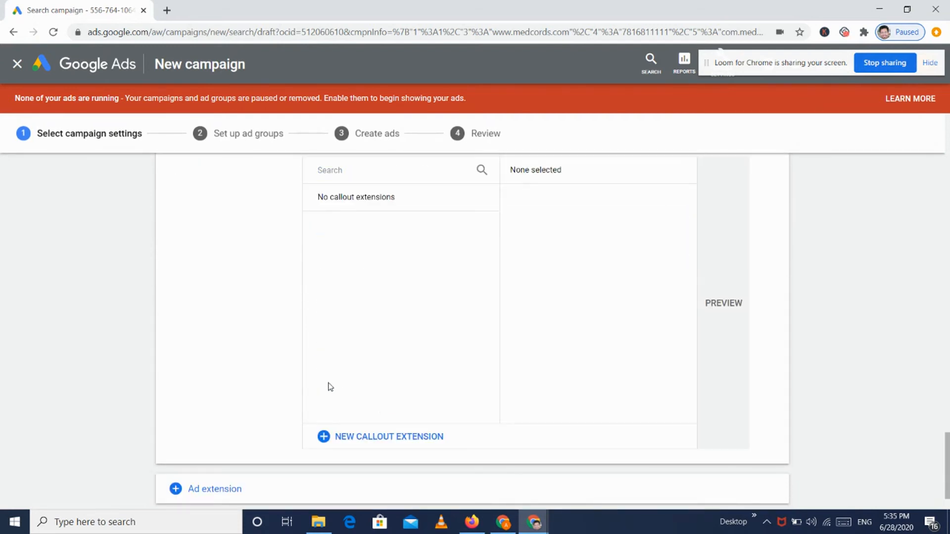
pyautogui.scroll(-1, 322, 386)
# Step: Check the other ad extension types, then save the campaign settings and continue
pyautogui.click(243, 416)
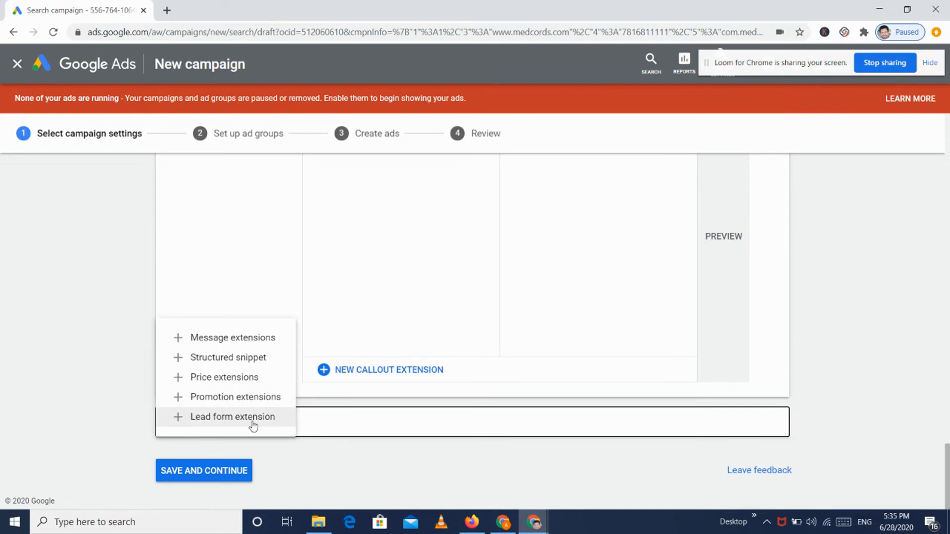
pyautogui.click(84, 413)
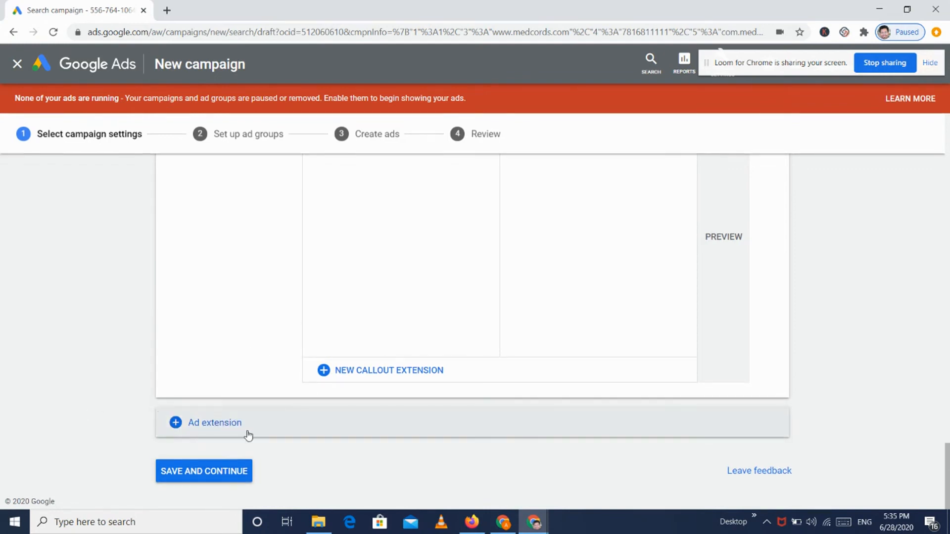
pyautogui.click(246, 471)
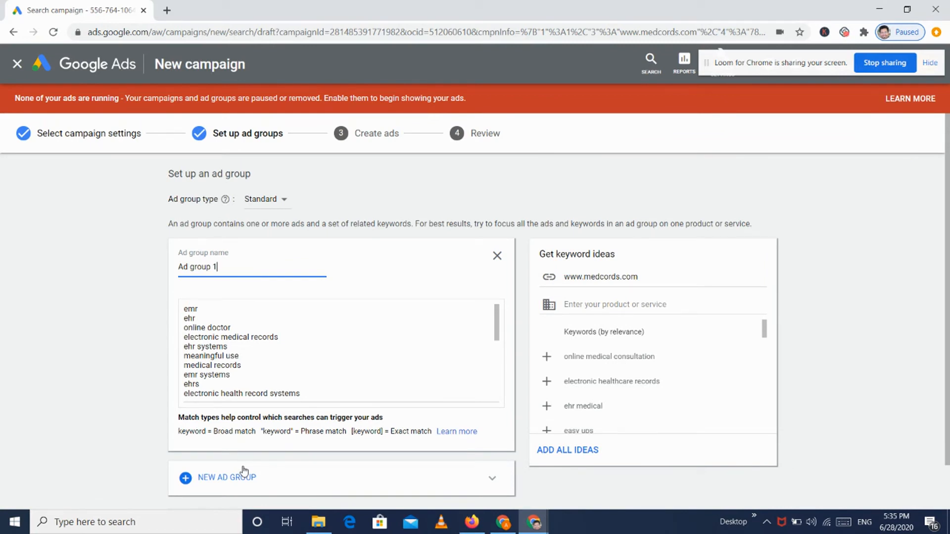
# Step: Load more keyword ideas and add online medical consultation, electronic healthcare records and personal health record
pyautogui.scroll(-5, 409, 340)
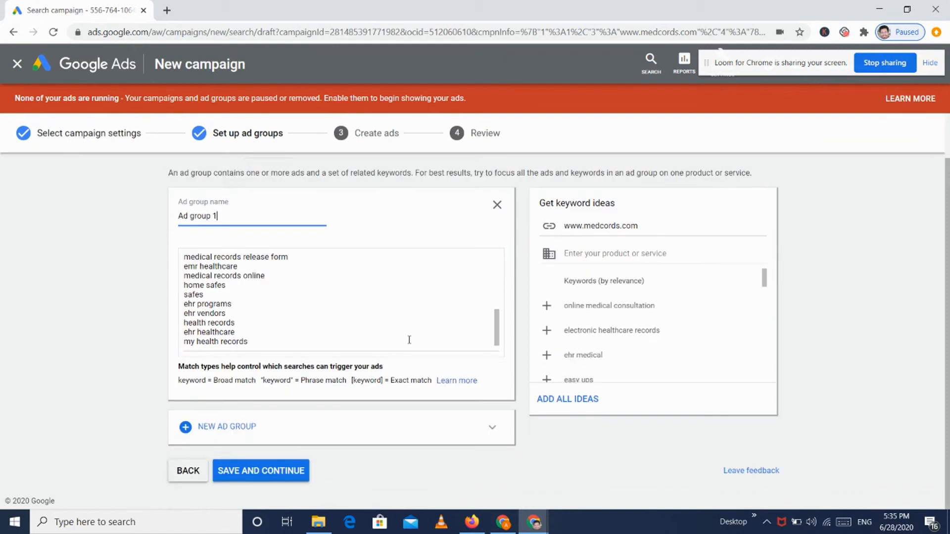
pyautogui.scroll(5, 409, 340)
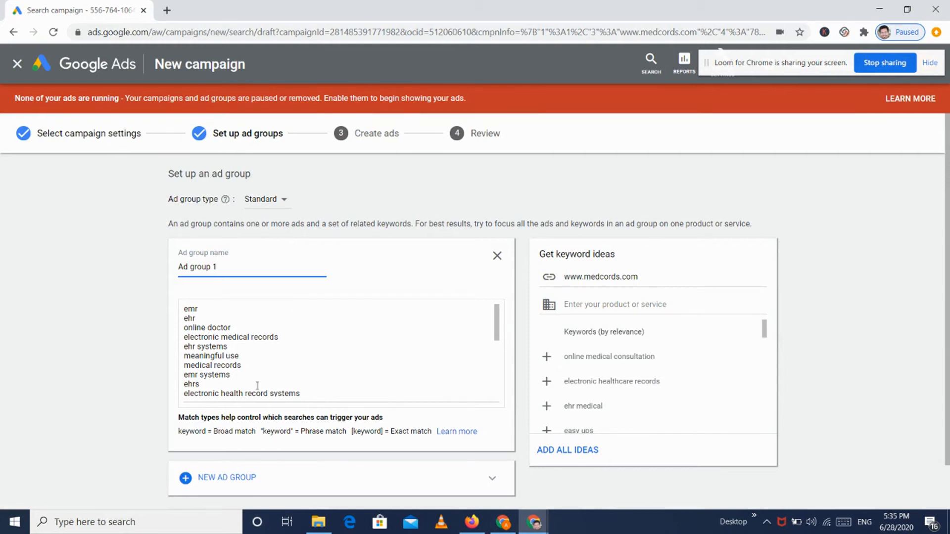
pyautogui.scroll(-10, 251, 345)
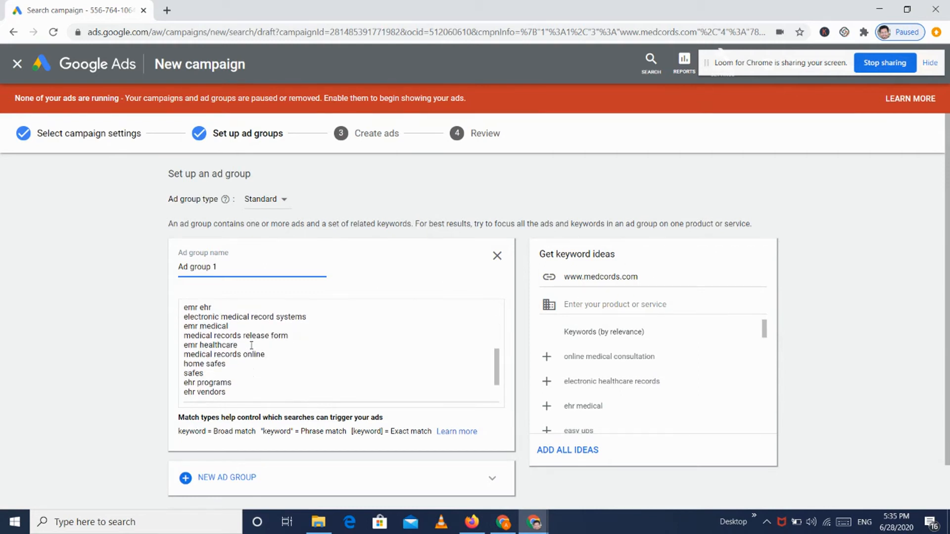
pyautogui.scroll(10, 251, 346)
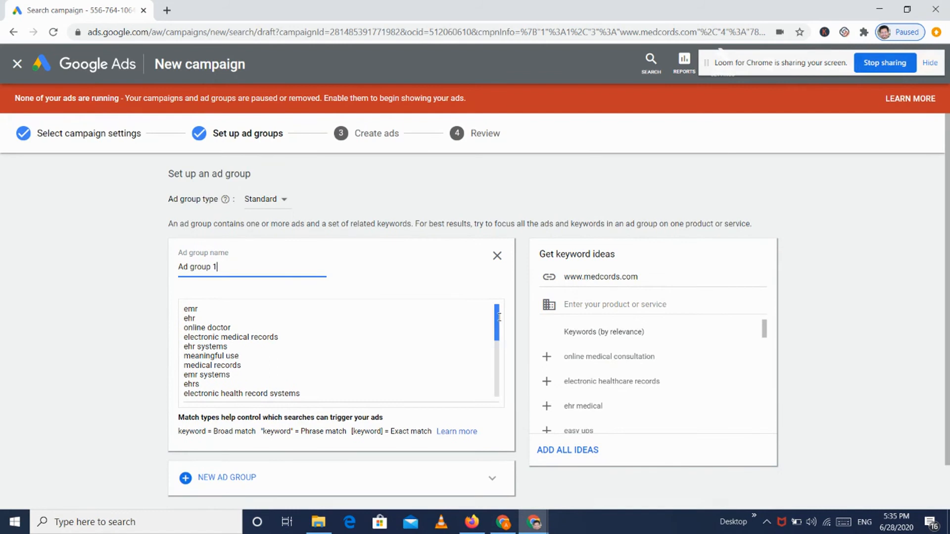
pyautogui.scroll(-8, 600, 410)
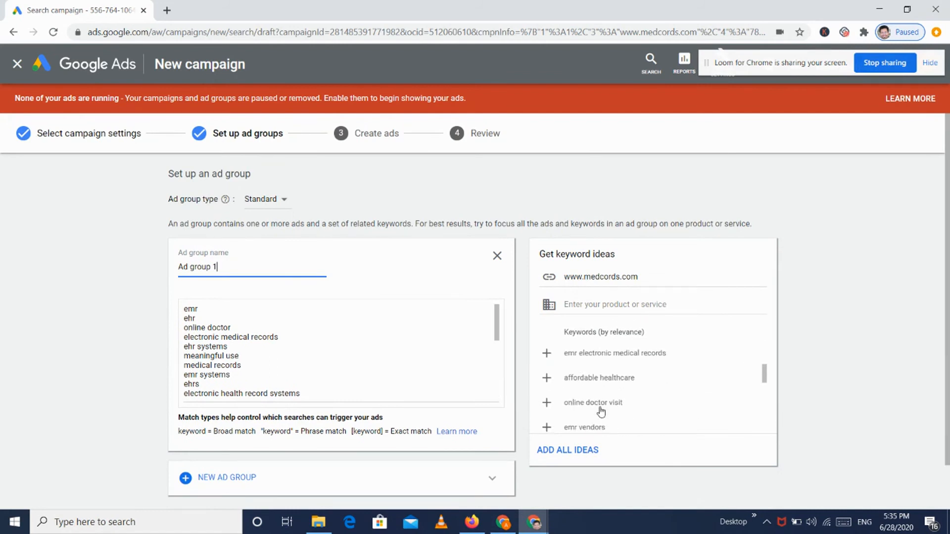
pyautogui.click(654, 365)
pyautogui.scroll(5, 633, 329)
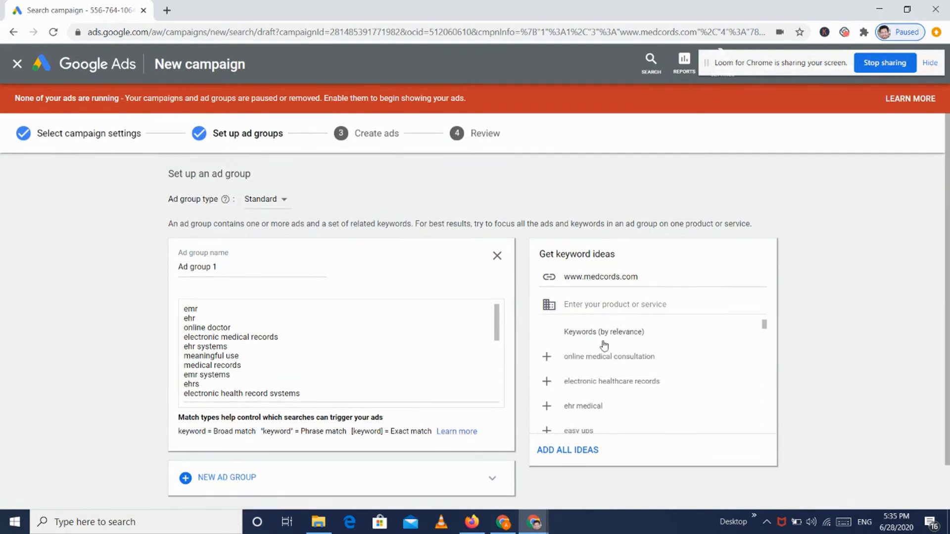
pyautogui.click(546, 357)
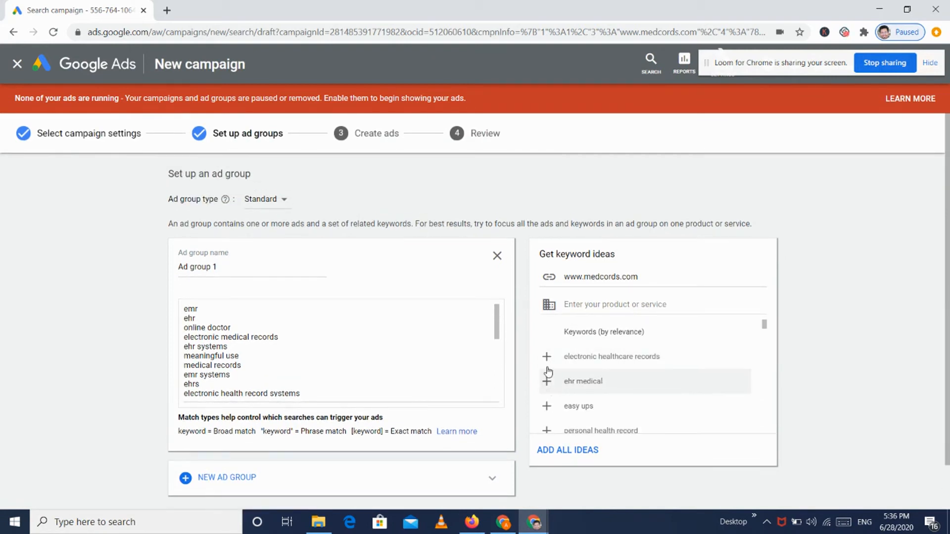
pyautogui.click(547, 357)
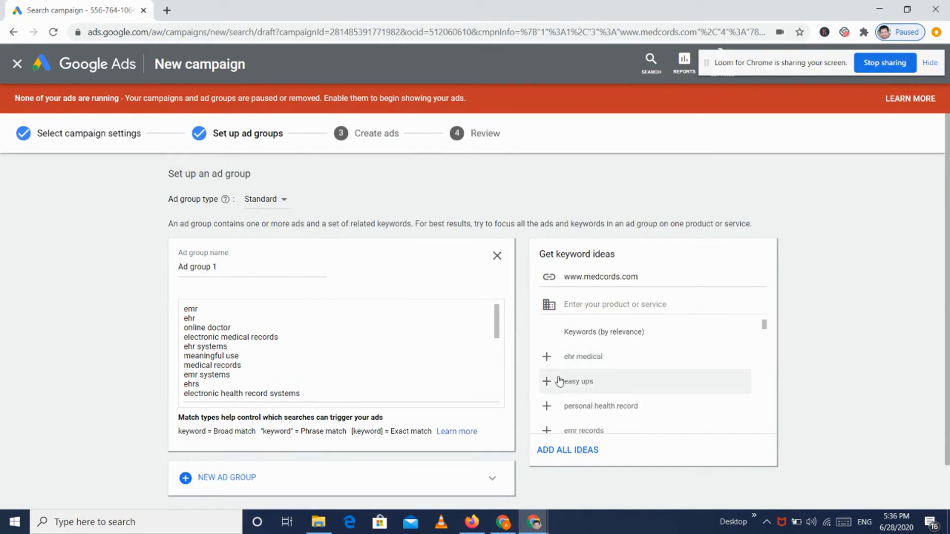
pyautogui.click(547, 406)
# Step: Add benefits of electronic health records, health records online, online pharmacies, electronic health and talk to a doctor
pyautogui.scroll(-3, 603, 375)
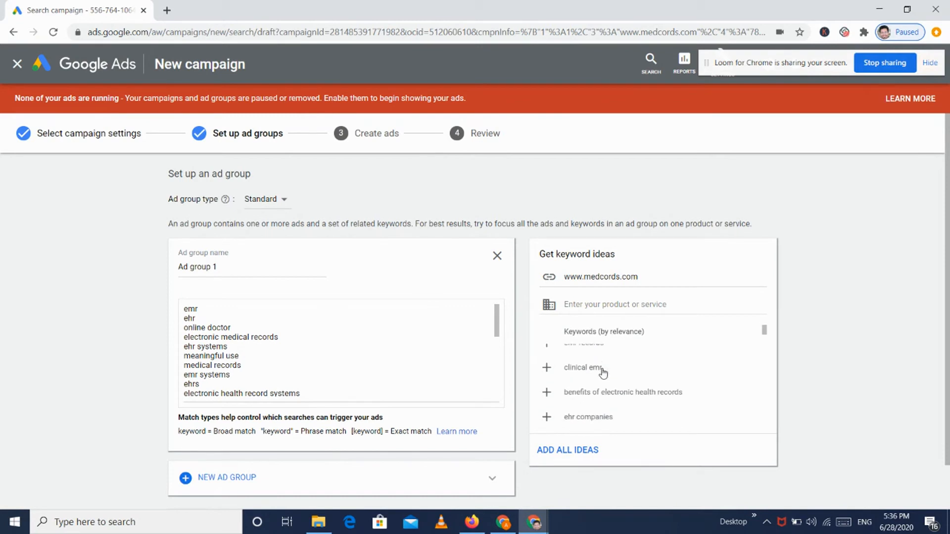
pyautogui.click(571, 366)
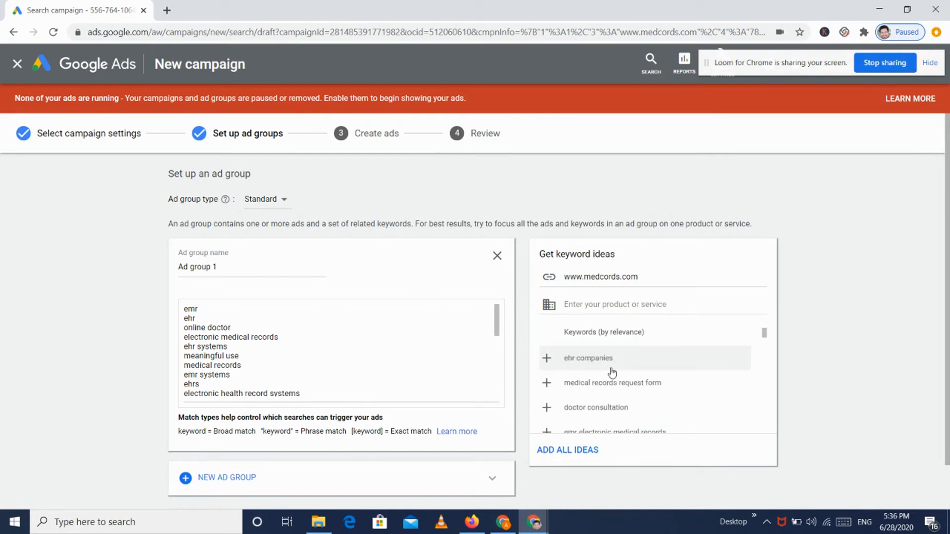
pyautogui.scroll(-1, 611, 370)
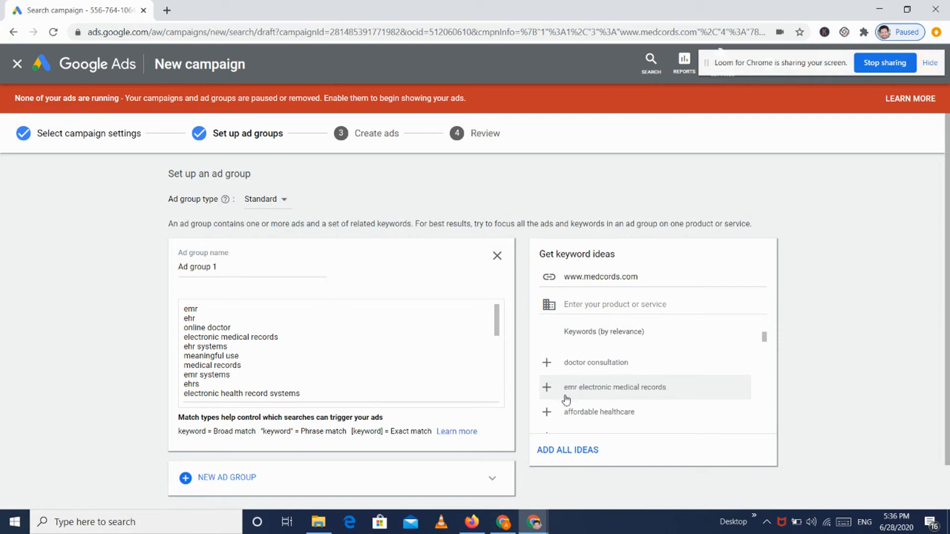
pyautogui.scroll(-3, 562, 411)
pyautogui.scroll(2, 564, 396)
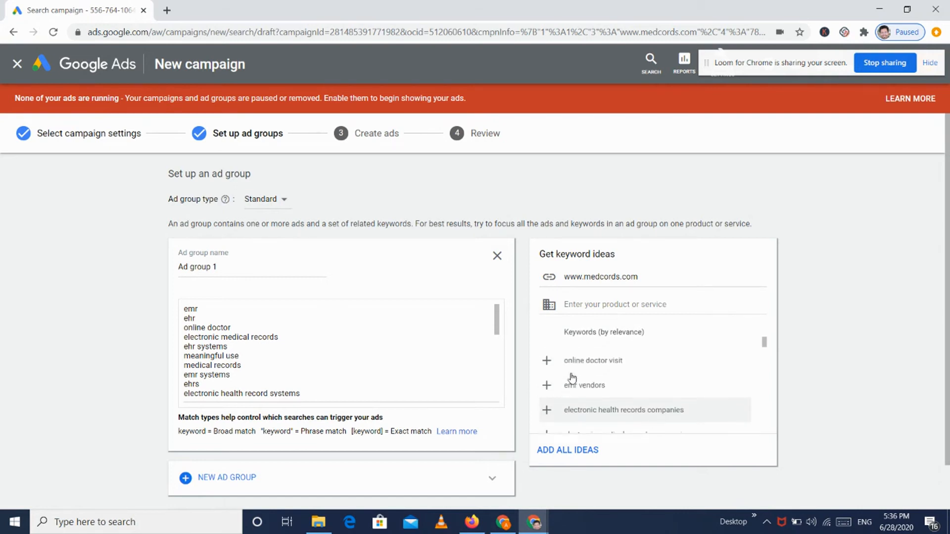
pyautogui.scroll(-3, 572, 378)
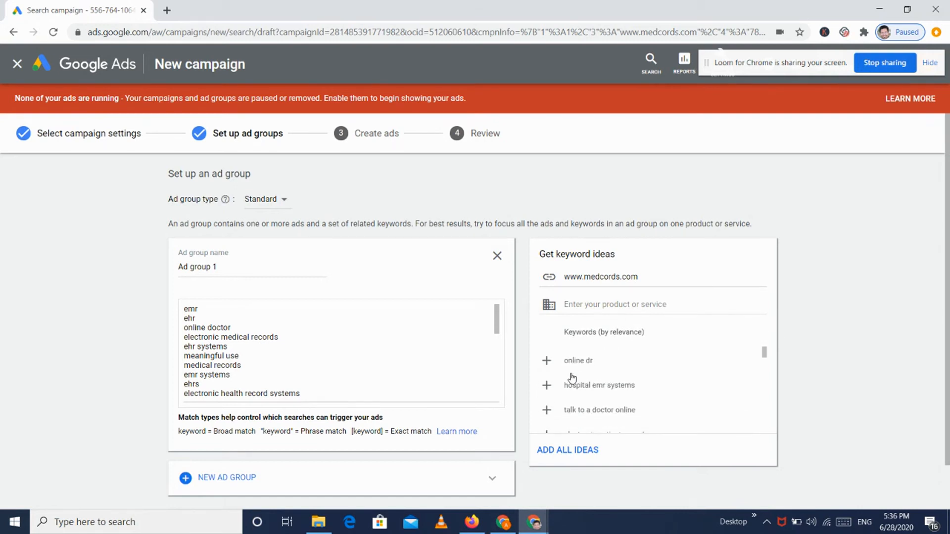
pyautogui.scroll(-1, 573, 379)
pyautogui.scroll(-1, 572, 378)
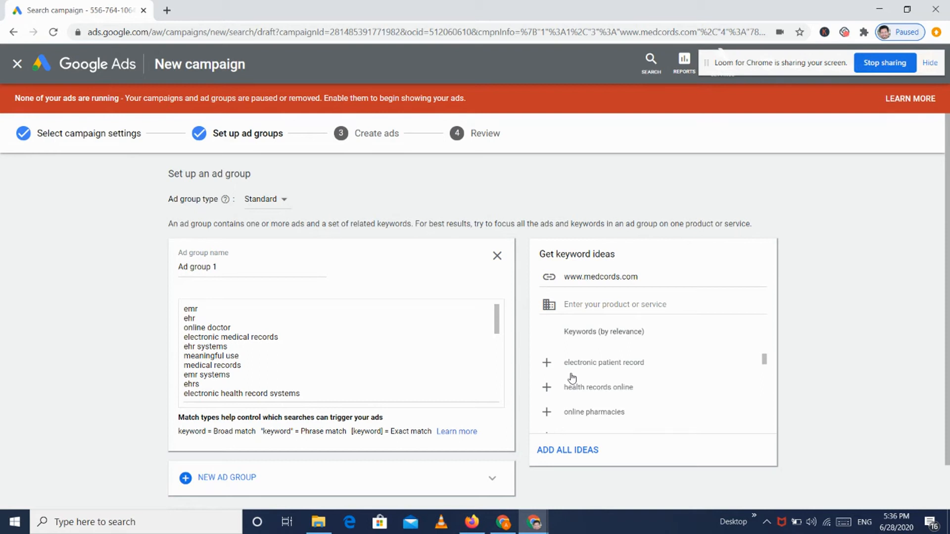
pyautogui.click(560, 391)
pyautogui.click(564, 398)
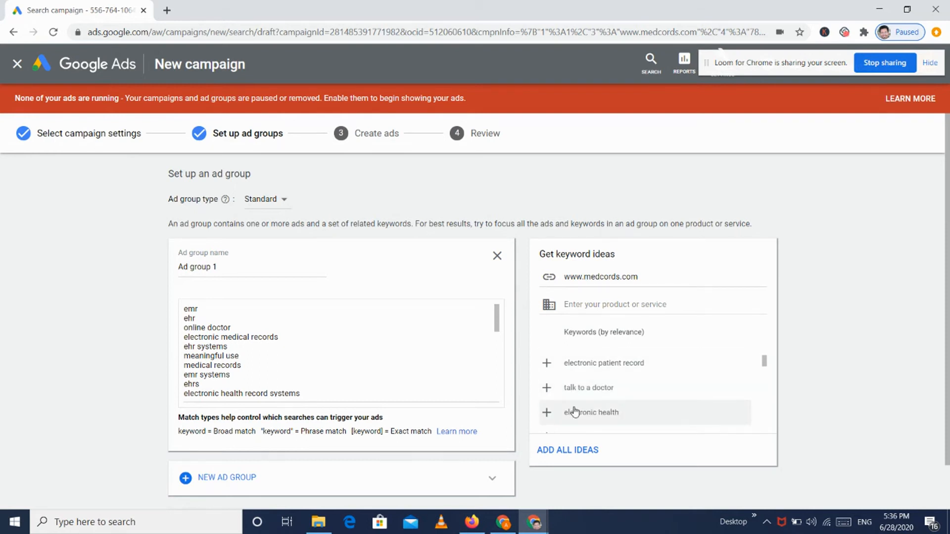
pyautogui.click(573, 411)
pyautogui.click(566, 393)
pyautogui.scroll(-3, 392, 371)
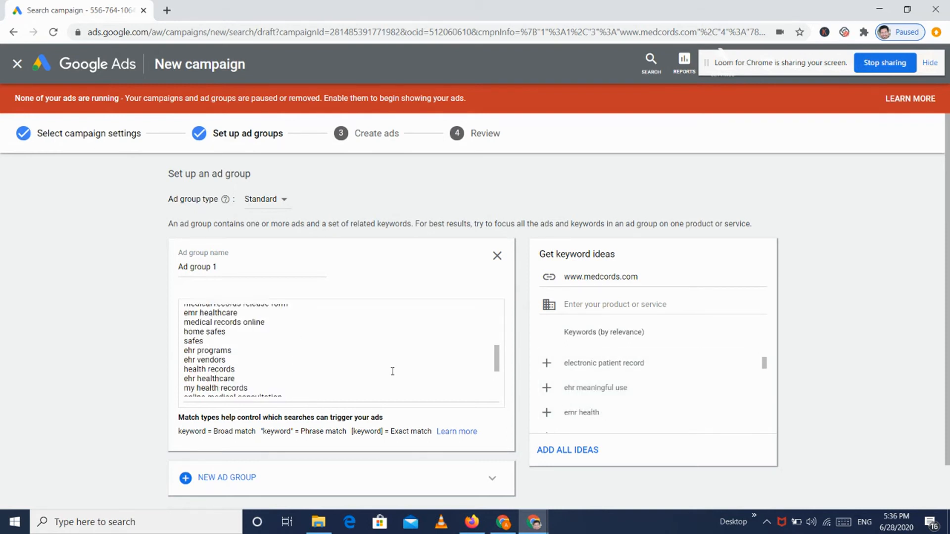
pyautogui.scroll(-5, 393, 371)
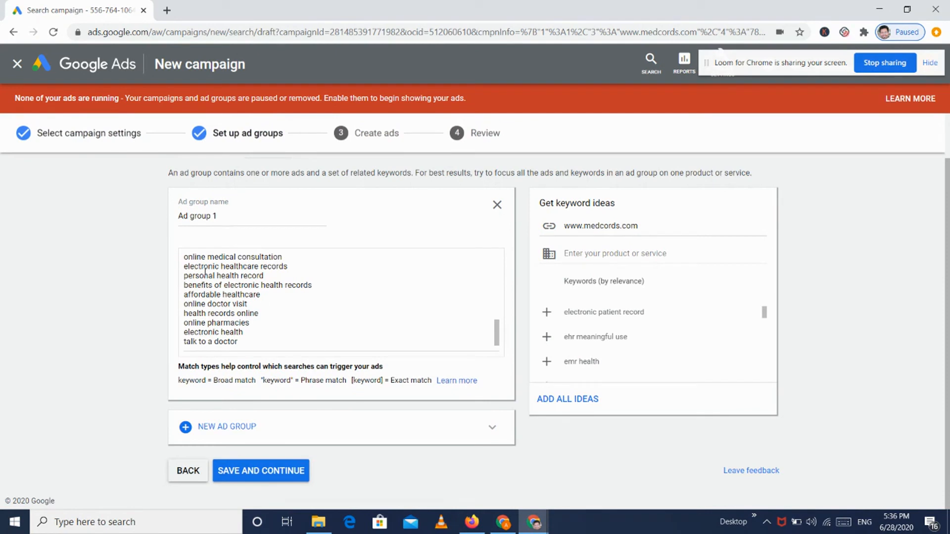
pyautogui.scroll(1, 317, 239)
# Step: Rename the ad group to 'Keywords Demo Ad group q'
pyautogui.doubleClick(241, 264)
pyautogui.click(241, 263)
pyautogui.write('Ke')
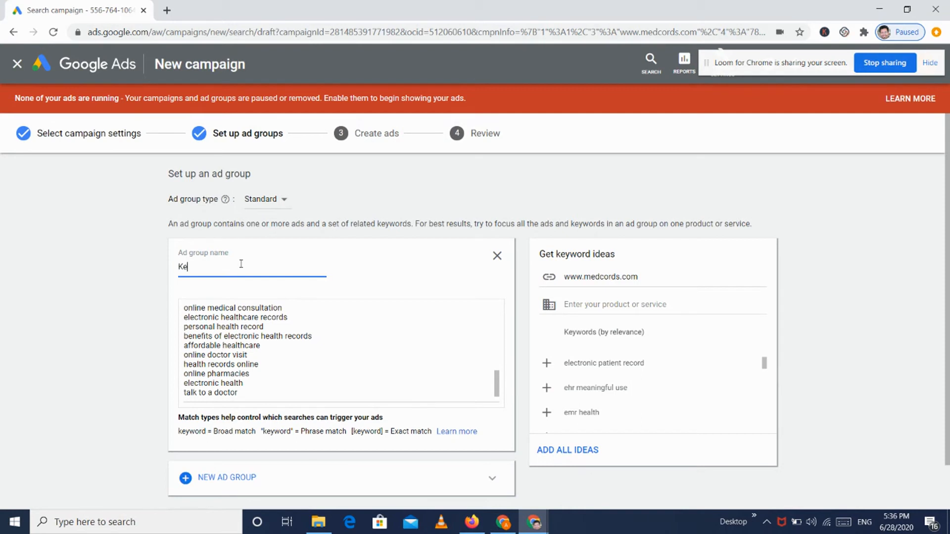
pyautogui.write('ywords Demo Ad group q')
pyautogui.click(718, 181)
# Step: Add and then remove an empty Ad group 2, and save the ad groups
pyautogui.scroll(-1, 411, 225)
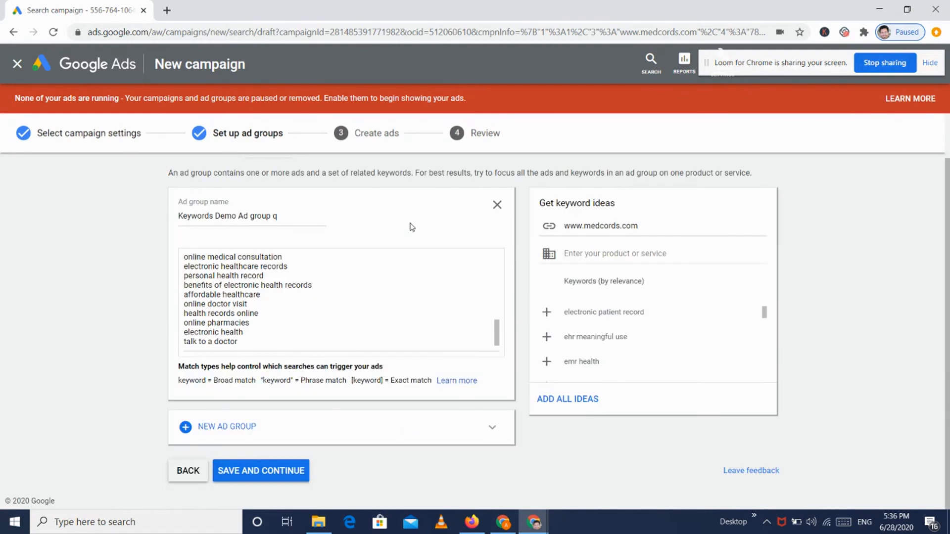
pyautogui.click(230, 428)
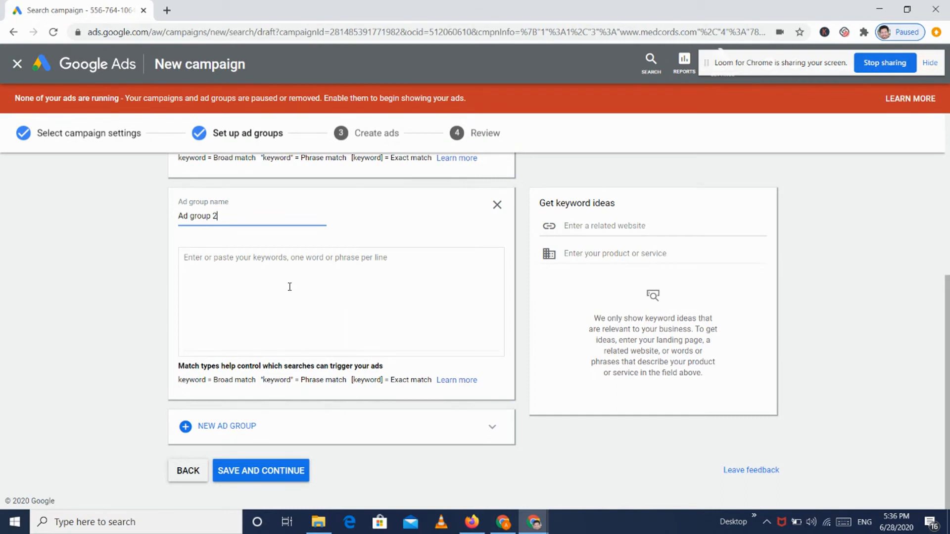
pyautogui.click(497, 205)
pyautogui.click(278, 468)
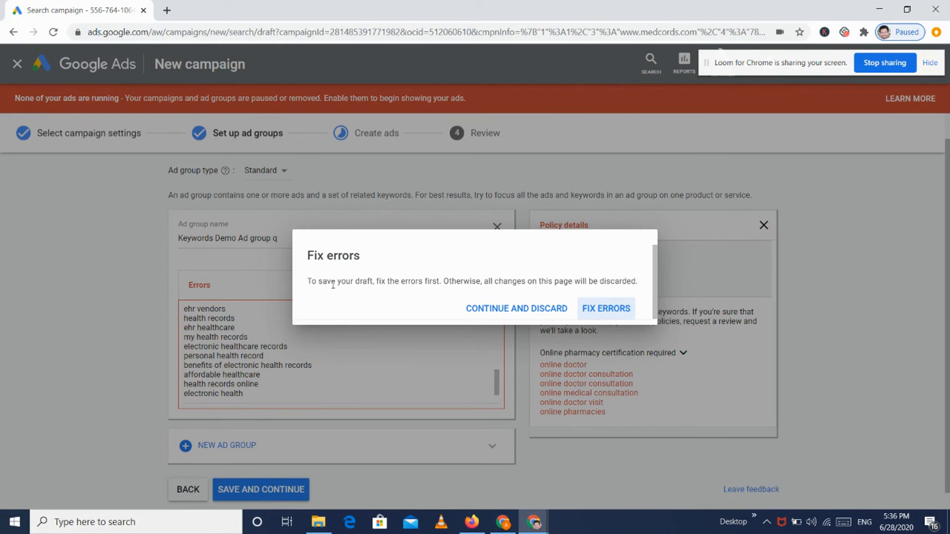
# Step: Review the keyword policy errors, retry saving, and discard this page's changes to continue
pyautogui.click(588, 309)
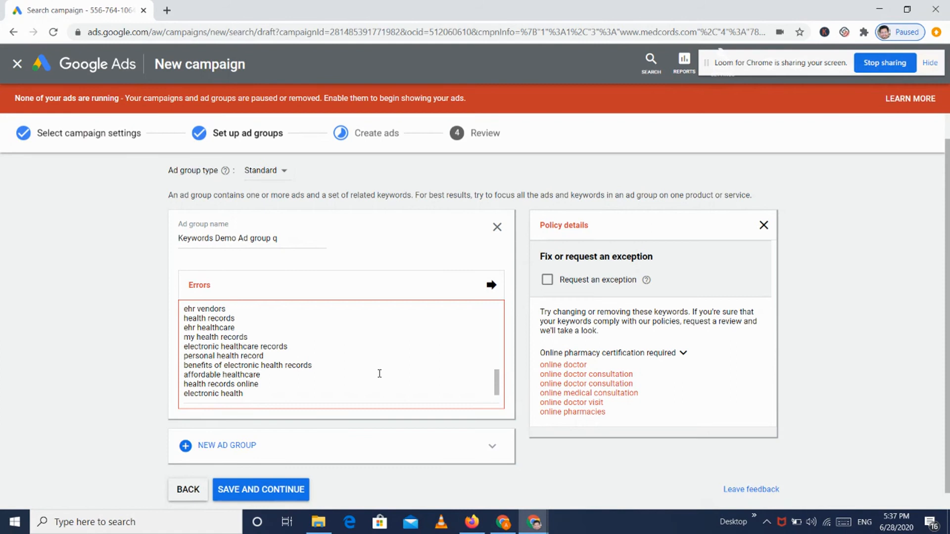
pyautogui.click(301, 489)
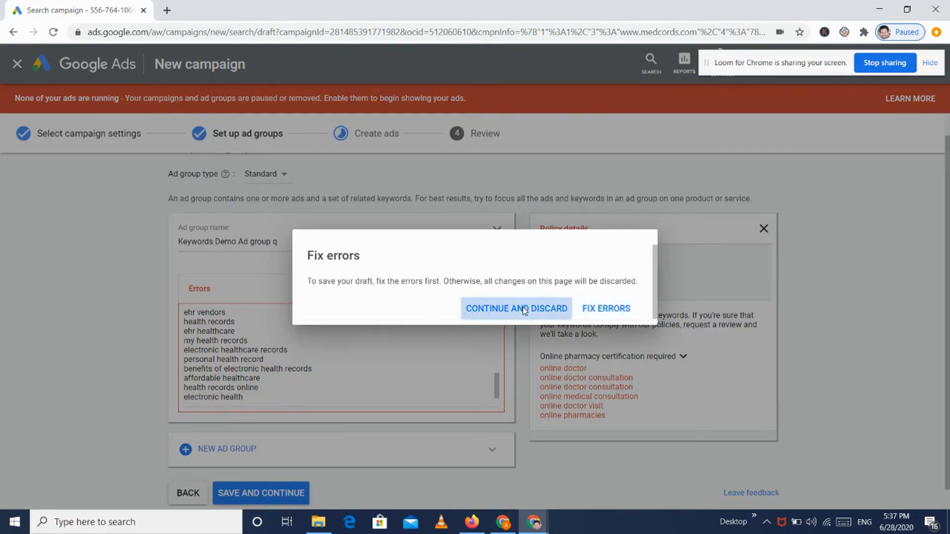
pyautogui.click(524, 309)
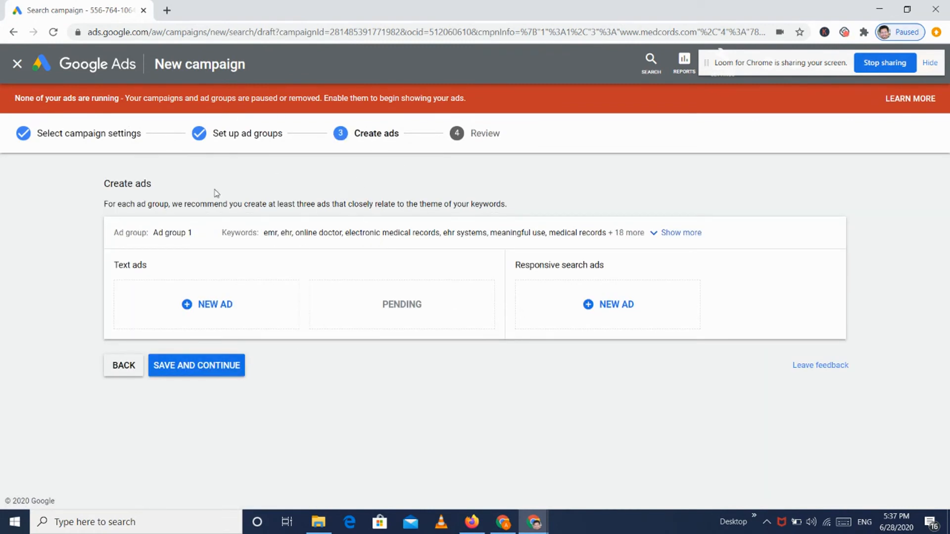
pyautogui.click(138, 234)
pyautogui.click(545, 260)
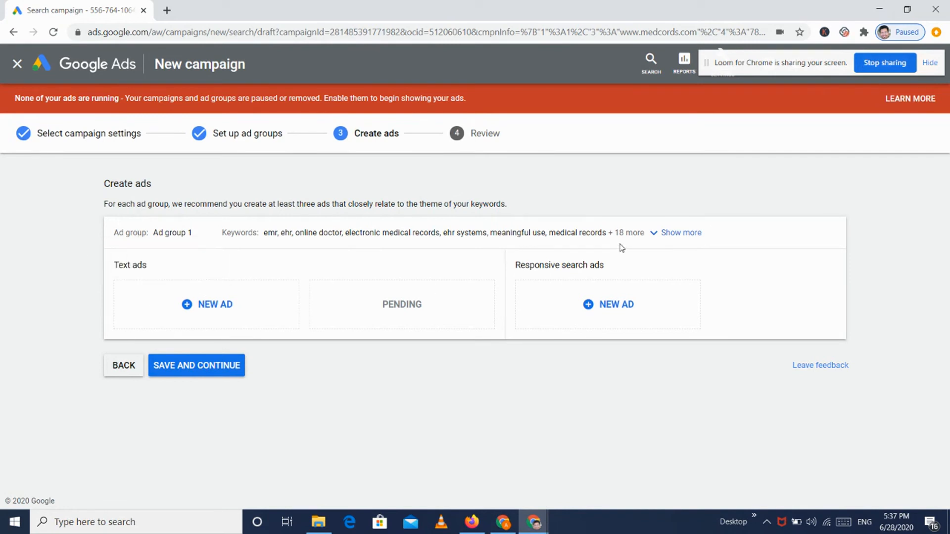
pyautogui.click(186, 304)
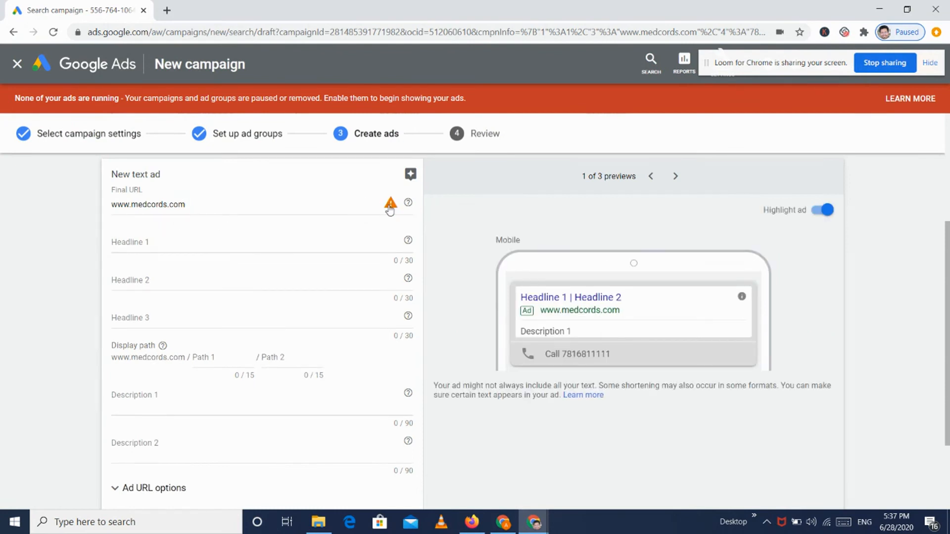
pyautogui.moveTo(389, 209)
pyautogui.click(340, 209)
pyautogui.write('https://')
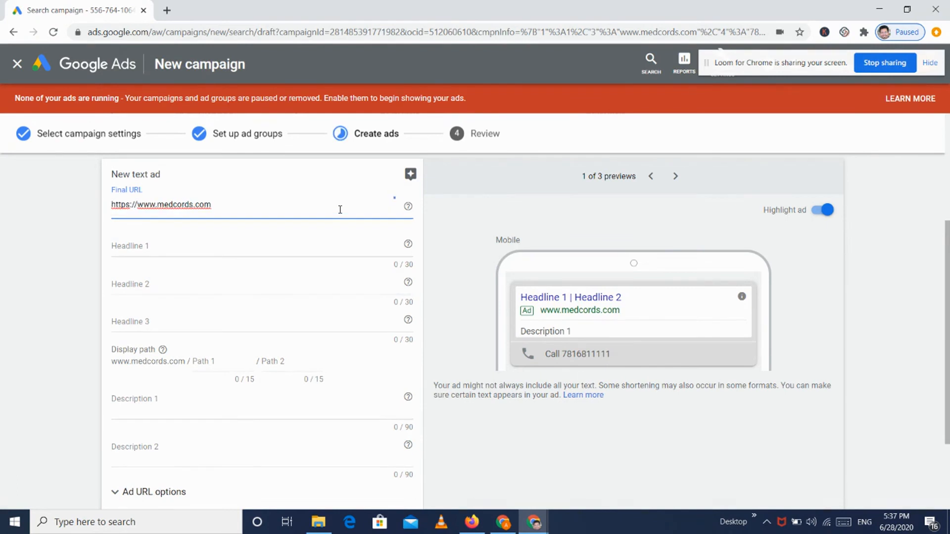
pyautogui.click(61, 238)
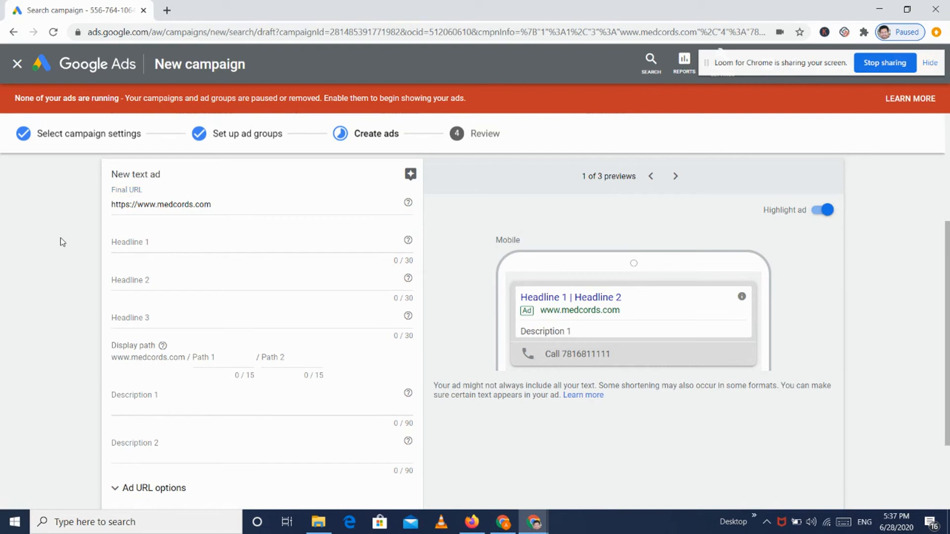
pyautogui.click(127, 238)
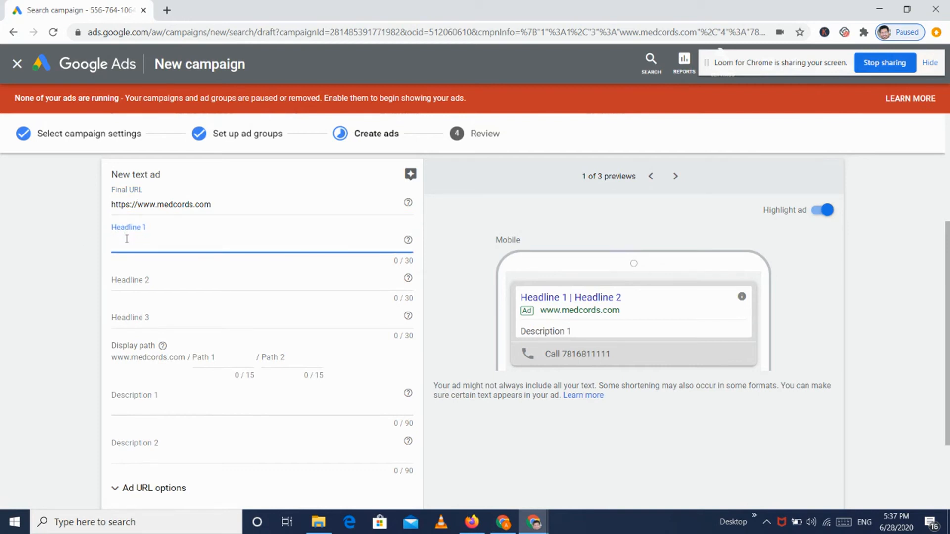
# Step: Enter headlines 'Talk to doctor online', 'Get consultation at home' and 'Free toll free number'
pyautogui.write('Talk t')
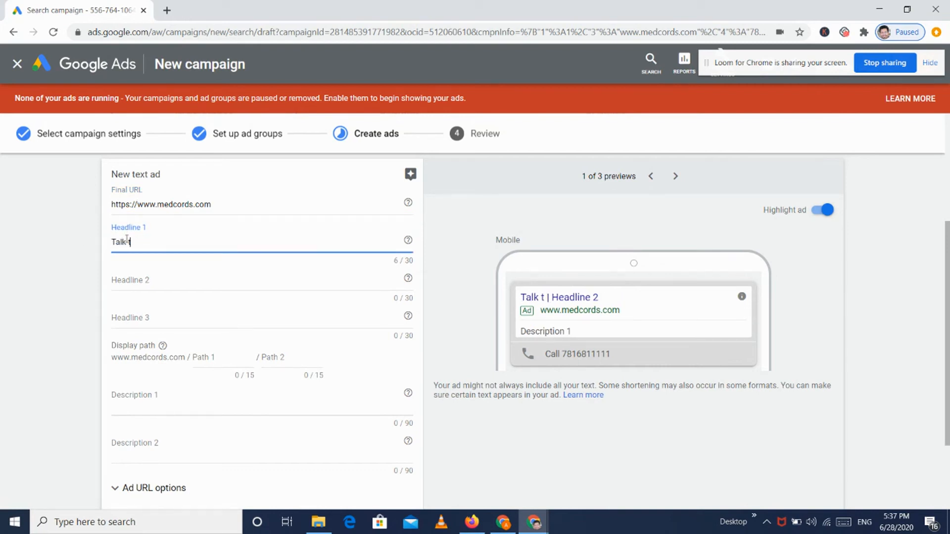
pyautogui.write('o doctor online')
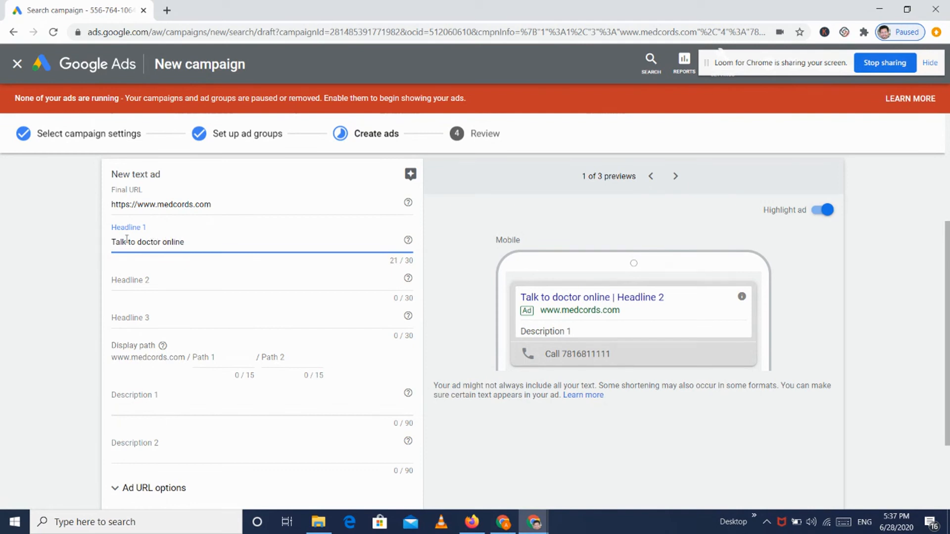
pyautogui.press('Tab')
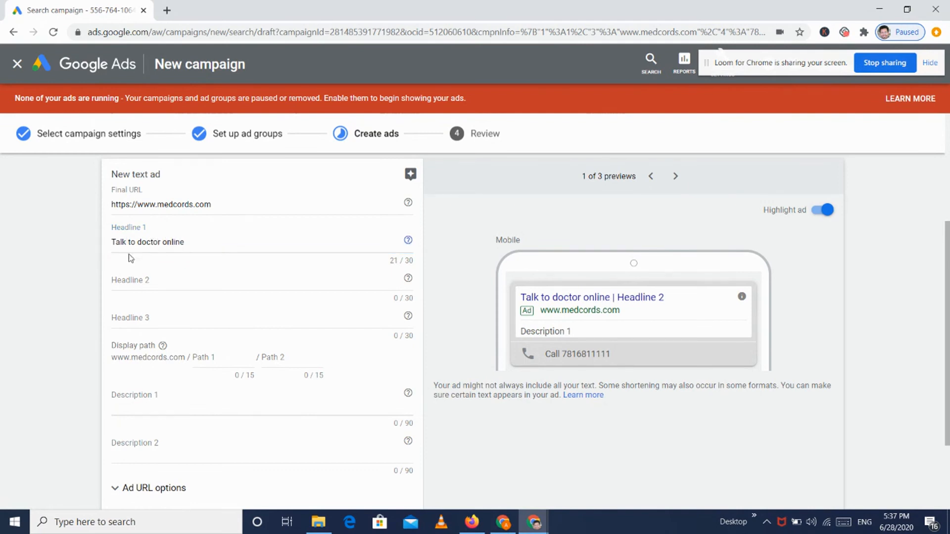
pyautogui.click(138, 284)
pyautogui.write('Get')
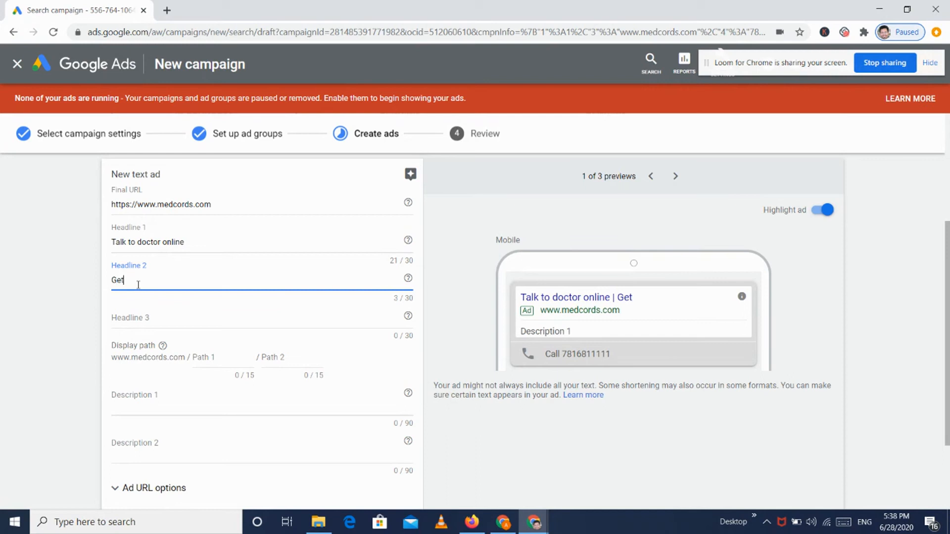
pyautogui.write(' consultation a')
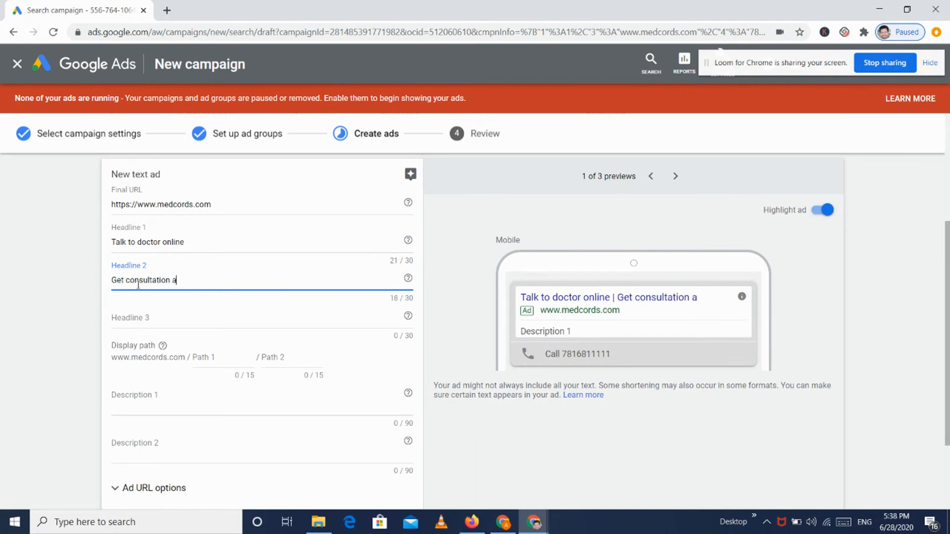
pyautogui.write('y home')
pyautogui.click(131, 317)
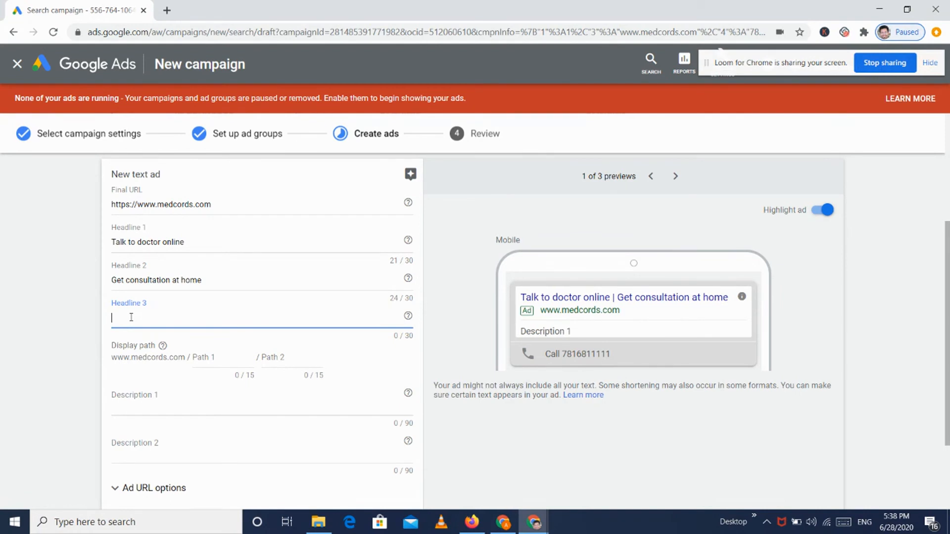
pyautogui.write('Free COns')
pyautogui.press('BackSpace')
pyautogui.press('BackSpace')
pyautogui.press('BackSpace')
pyautogui.press('BackSpace')
pyautogui.write('toll free number')
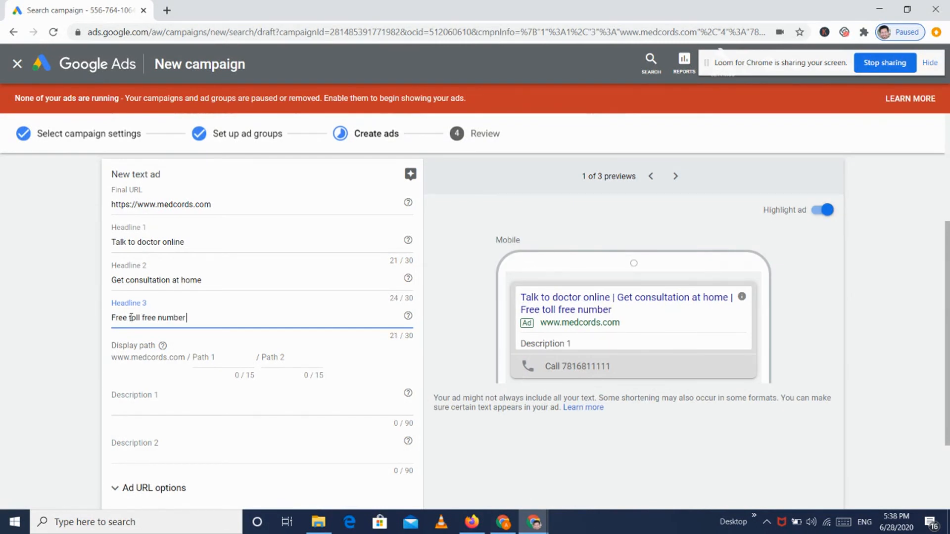
pyautogui.click(33, 328)
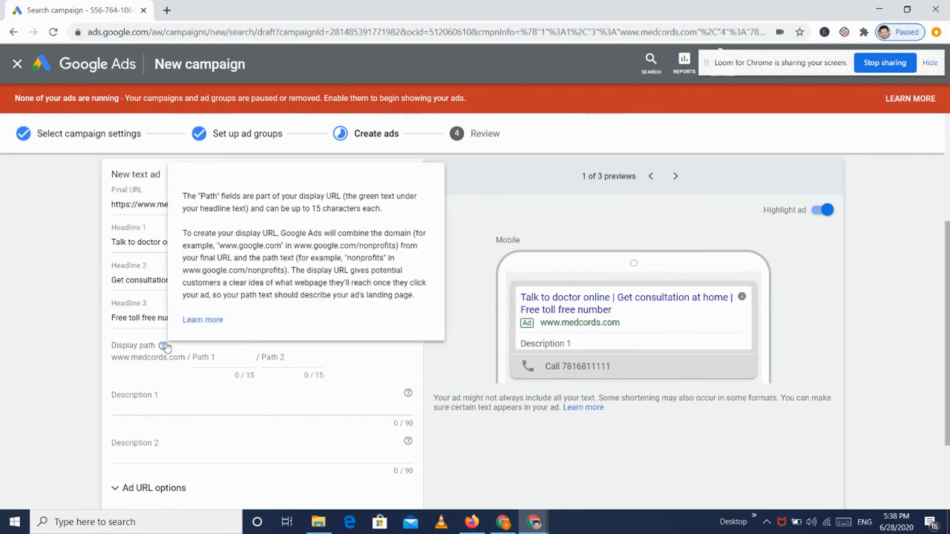
# Step: Set the display path parts to free-consult and online, previewing medcords.com/free-consult/online
pyautogui.click(217, 361)
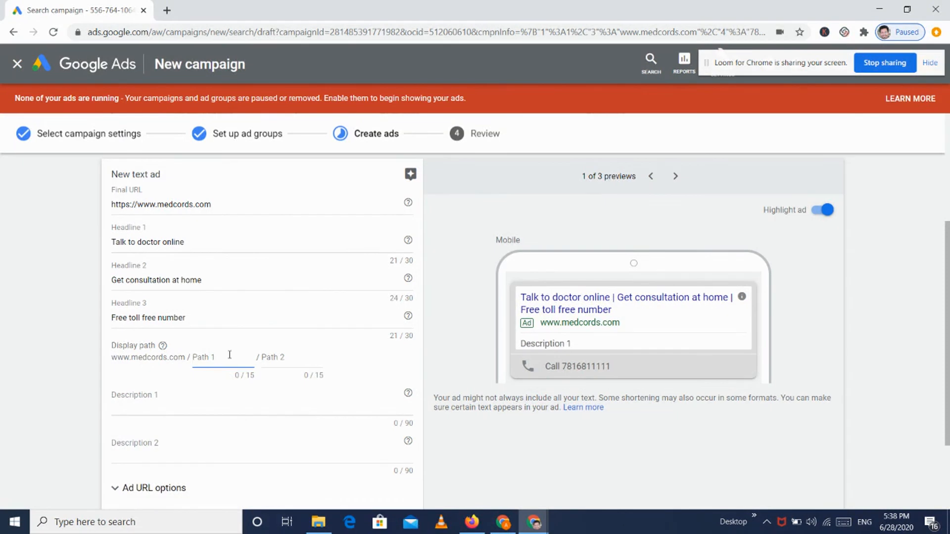
pyautogui.write('free-consultation')
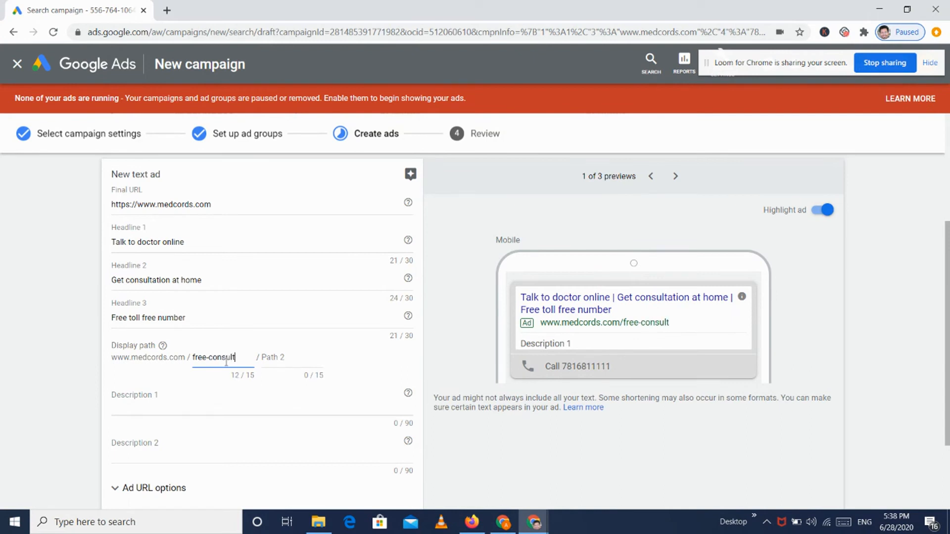
pyautogui.press('BackSpace')
pyautogui.press('BackSpace')
pyautogui.press('BackSpace')
pyautogui.click(285, 360)
pyautogui.write('online')
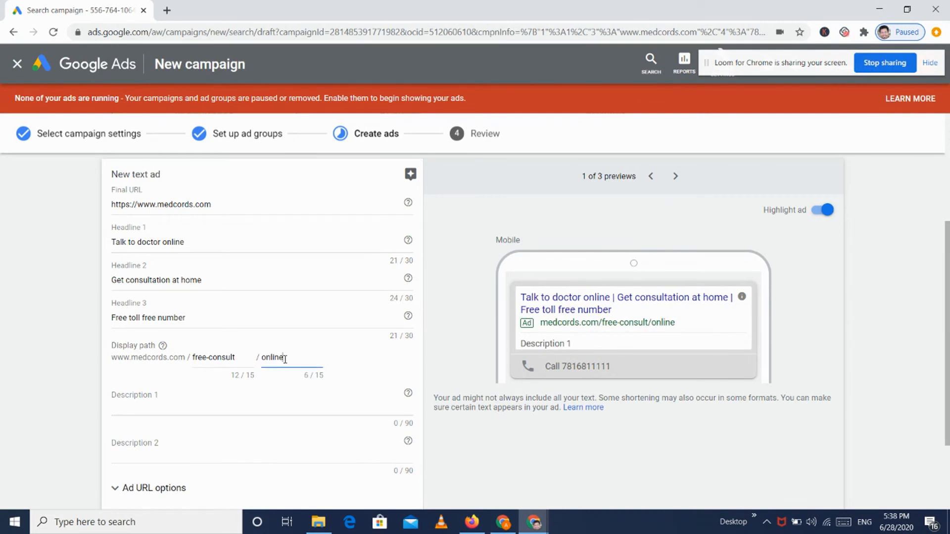
pyautogui.click(325, 362)
pyautogui.click(243, 409)
# Step: Write Description 1 as 'Take consultation at home with your mobile' and finish this text ad
pyautogui.scroll(-2, 218, 404)
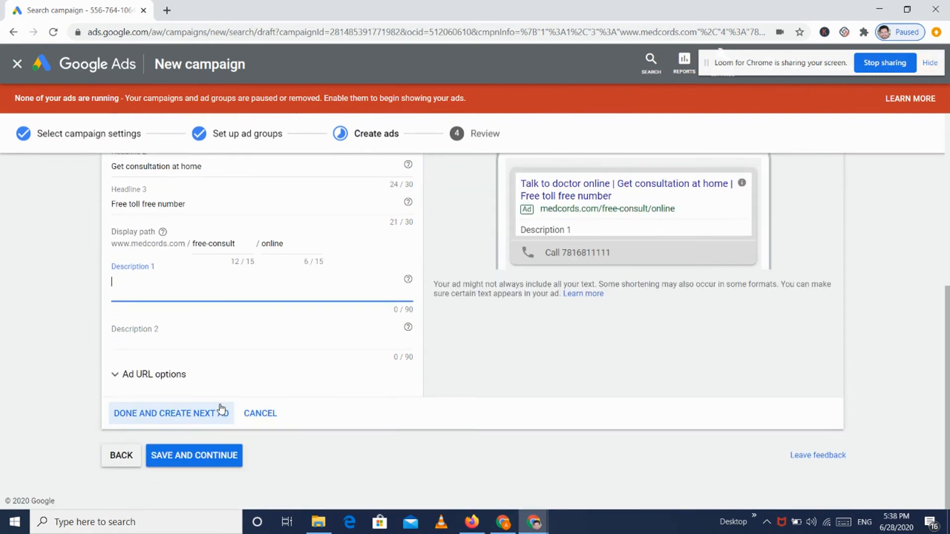
pyautogui.click(180, 374)
pyautogui.click(176, 374)
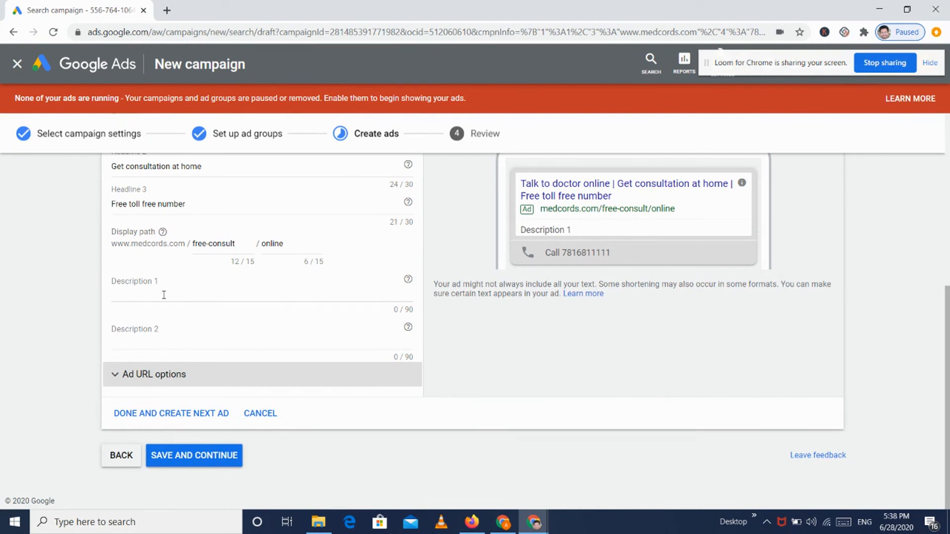
pyautogui.click(165, 295)
pyautogui.write('Take co')
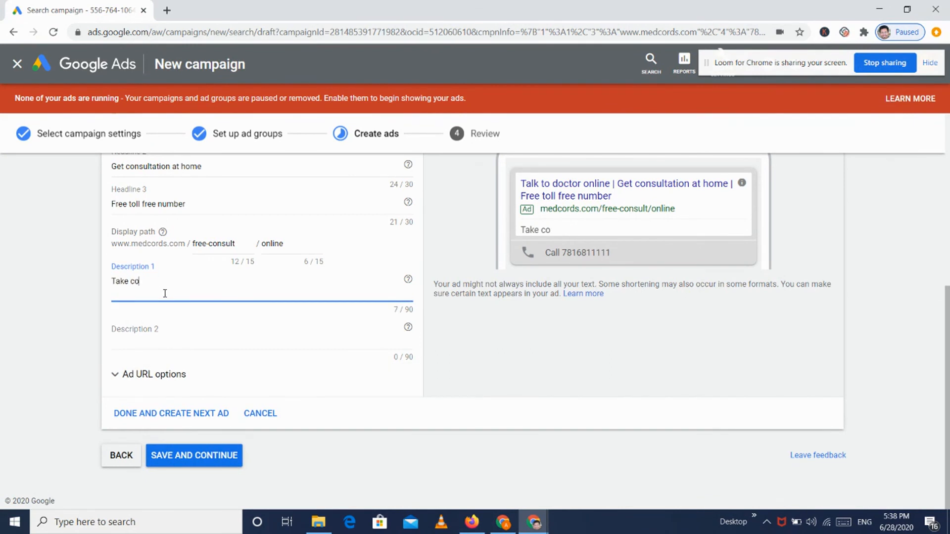
pyautogui.write('nsultation at home with your mobile')
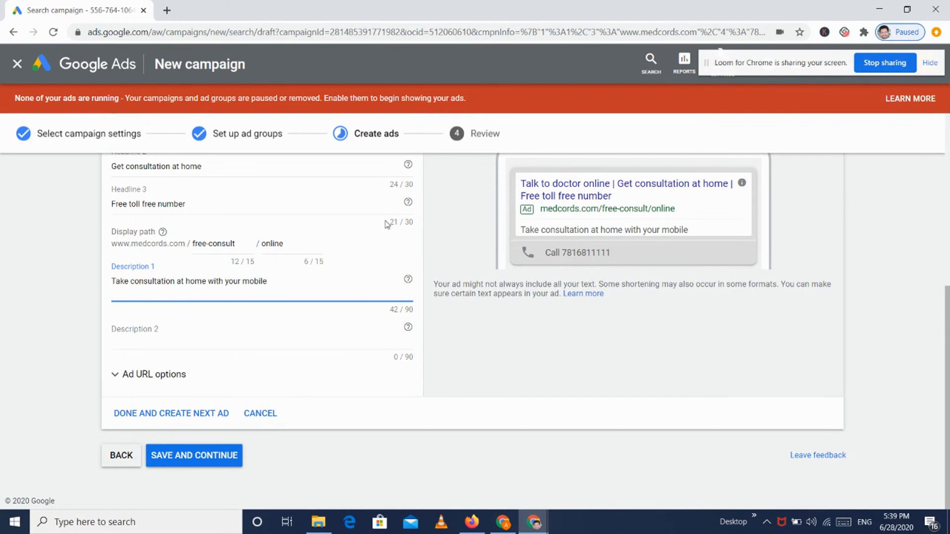
pyautogui.scroll(5, 384, 220)
pyautogui.scroll(-5, 212, 296)
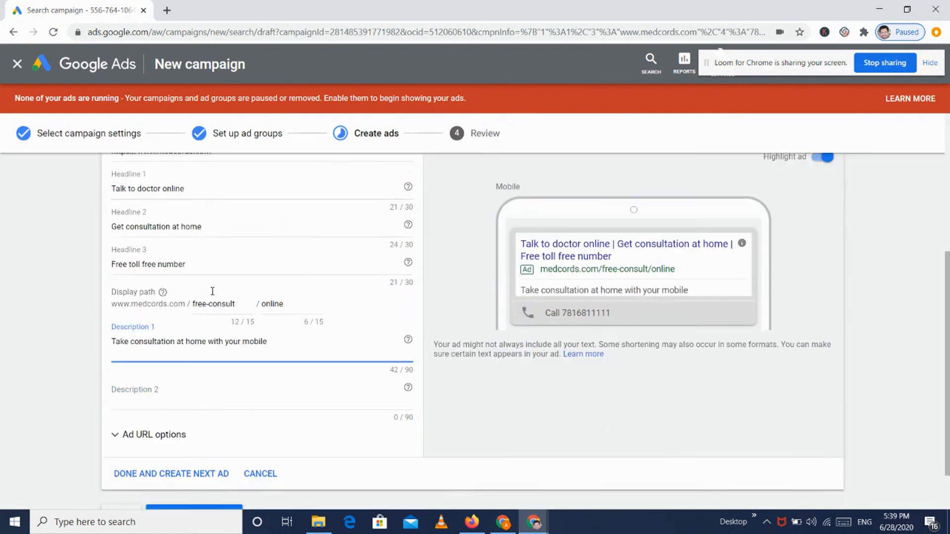
pyautogui.scroll(1, 220, 269)
pyautogui.scroll(-2, 220, 270)
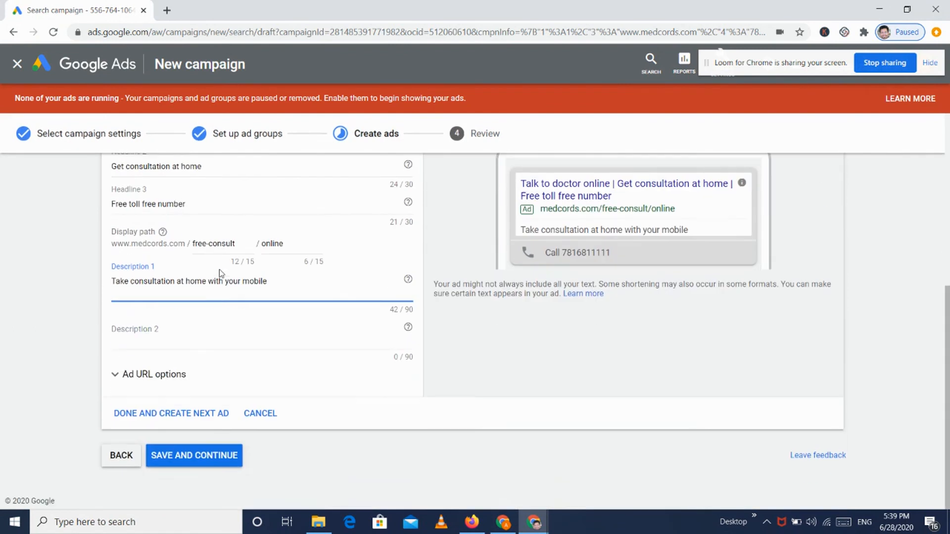
pyautogui.click(172, 413)
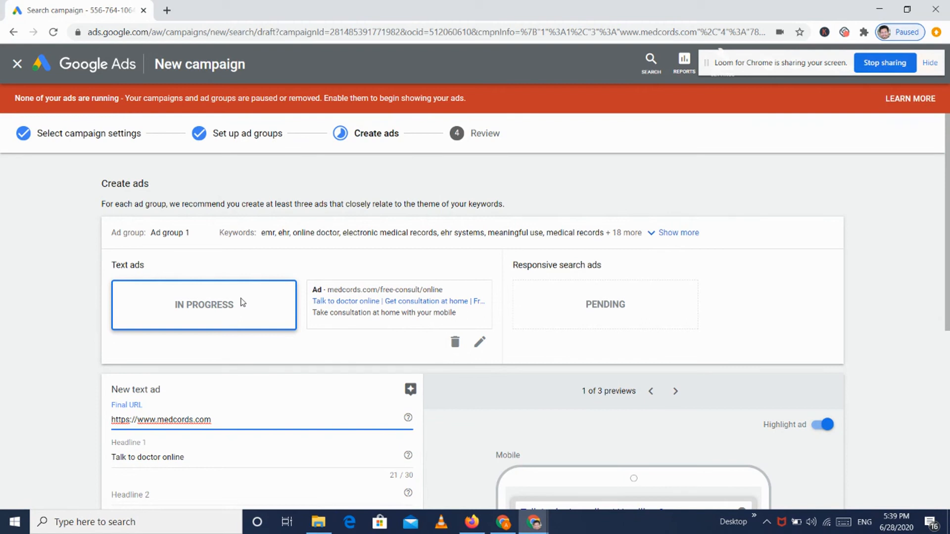
# Step: Add headlines 'free consultation at home' and 'save your health records' to the second text ad
pyautogui.scroll(-2, 242, 302)
pyautogui.scroll(2, 214, 231)
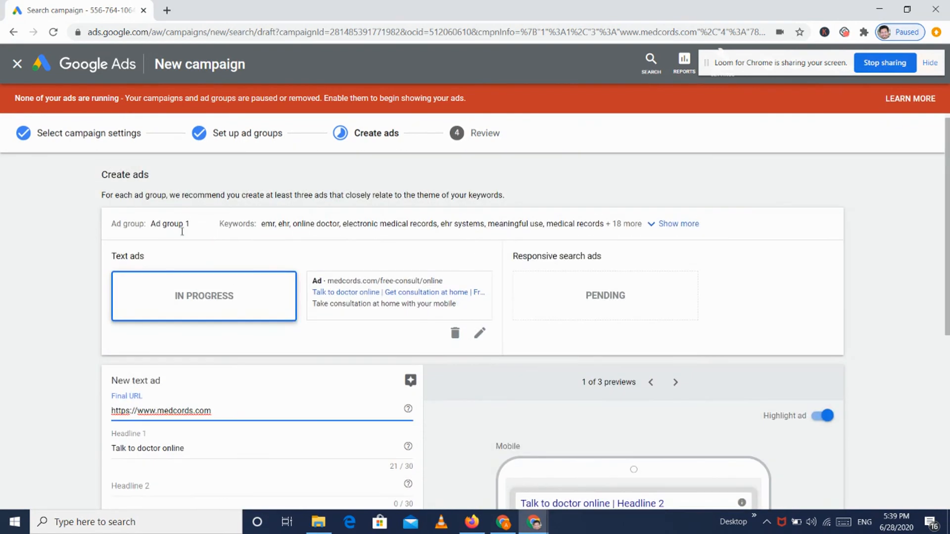
pyautogui.scroll(-2, 181, 297)
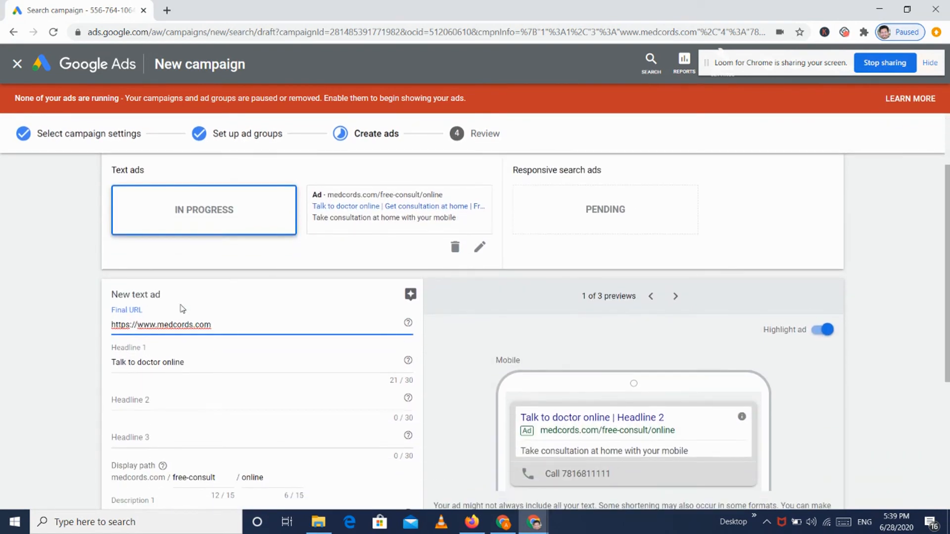
pyautogui.scroll(-1, 202, 380)
pyautogui.click(183, 384)
pyautogui.write('free consultation at home')
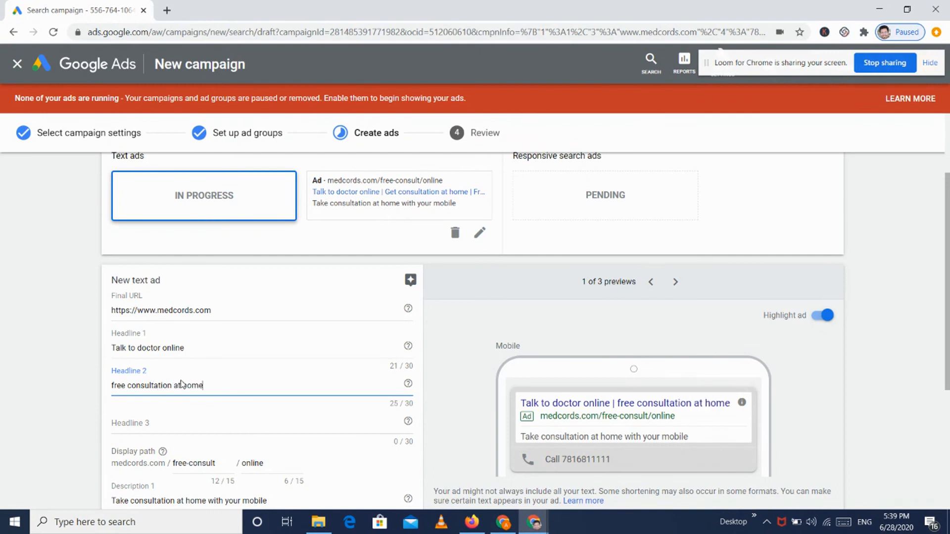
pyautogui.click(184, 420)
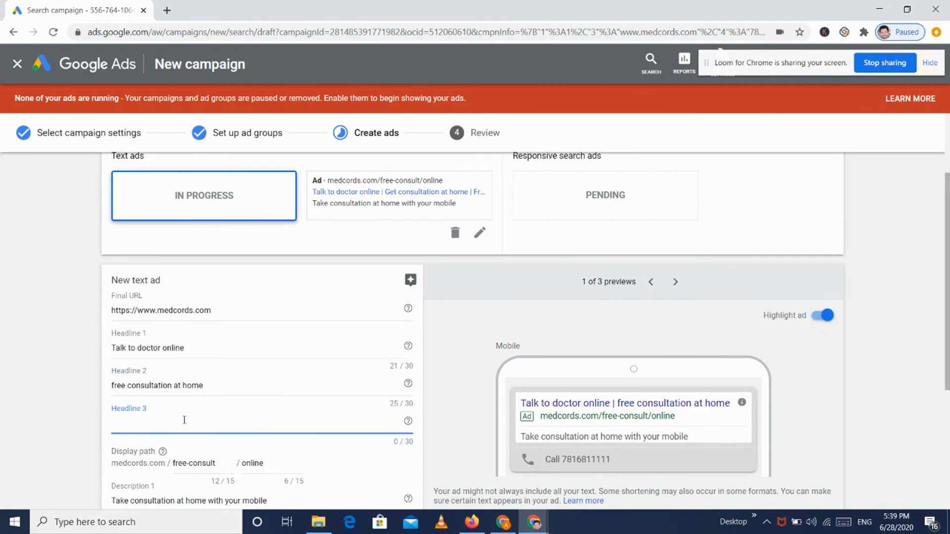
pyautogui.write('sav')
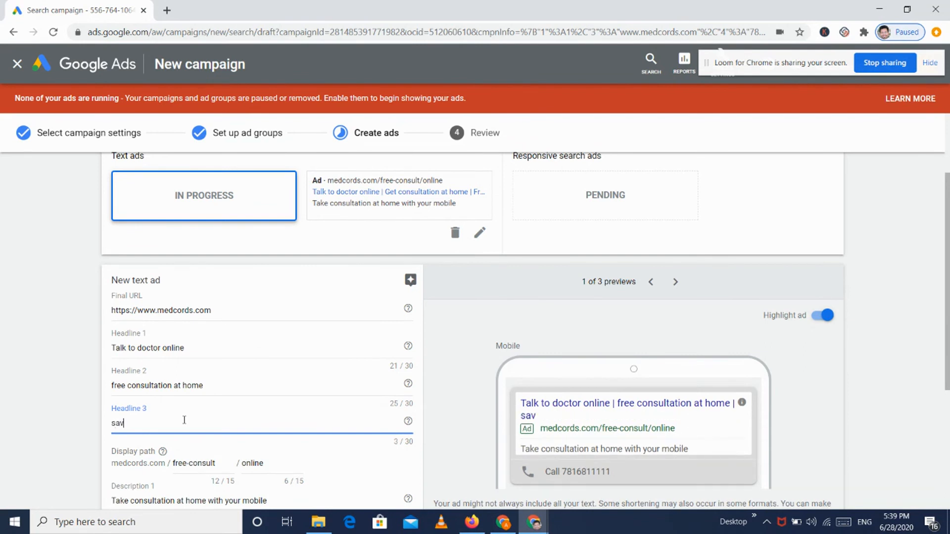
pyautogui.write('e your health reacords')
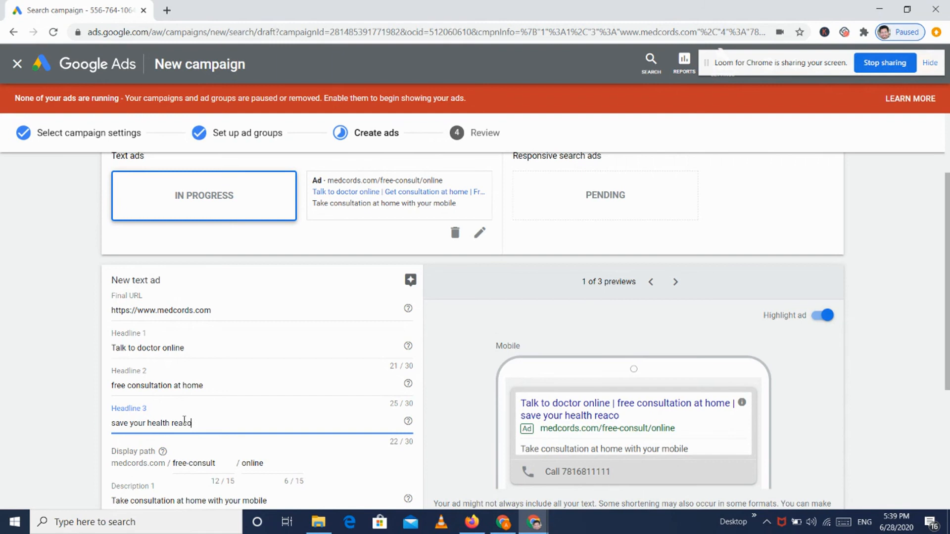
pyautogui.press('BackSpace')
pyautogui.press('BackSpace')
pyautogui.press('BackSpace')
pyautogui.press('BackSpace')
pyautogui.press('BackSpace')
pyautogui.press('BackSpace')
pyautogui.write('cords')
# Step: Write Description 2 about uploading health records to the AAYU App to keep them safe and secure, then save the ad
pyautogui.scroll(-3, 184, 420)
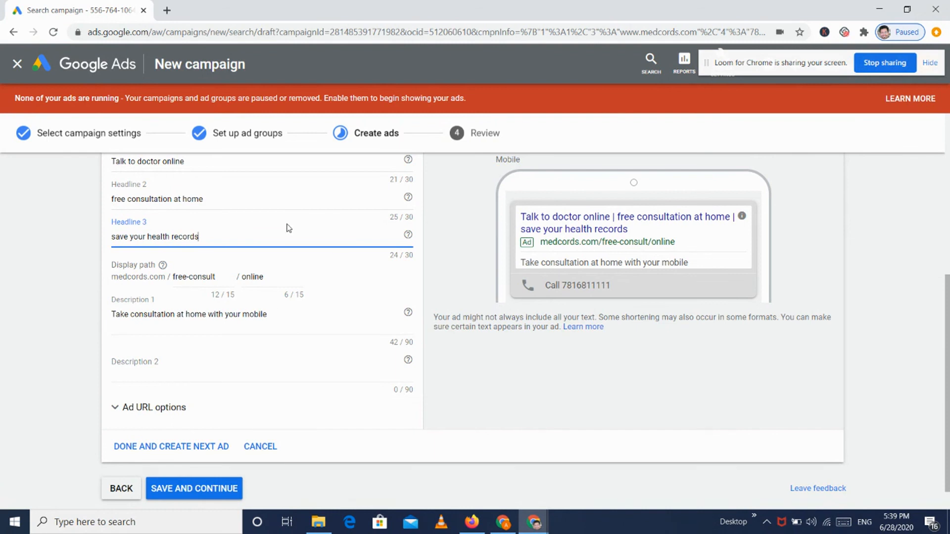
pyautogui.click(195, 370)
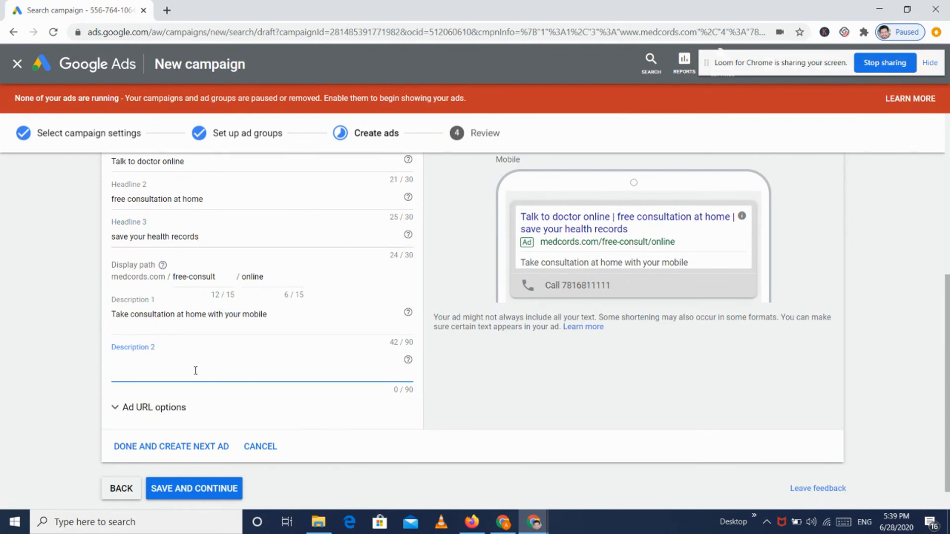
pyautogui.write('Click photo of your')
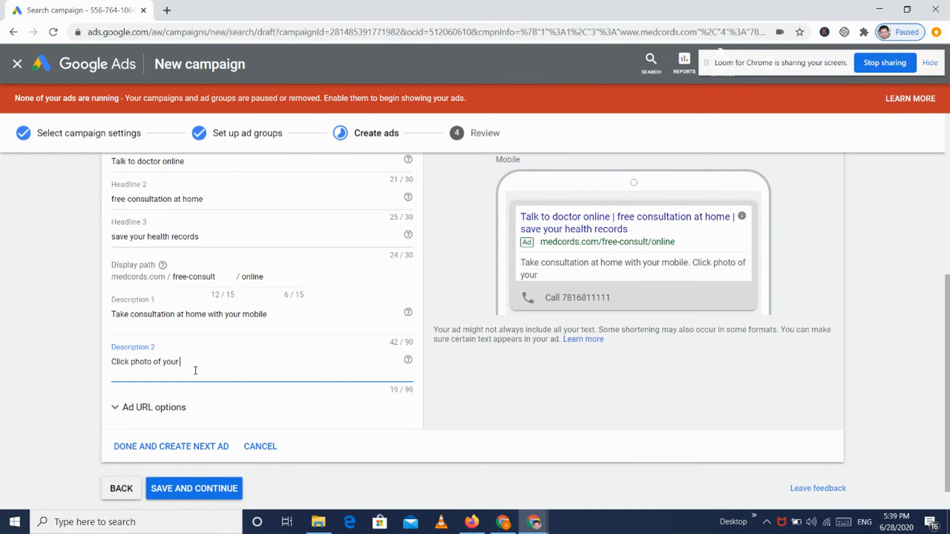
pyautogui.write(' health records and uploa')
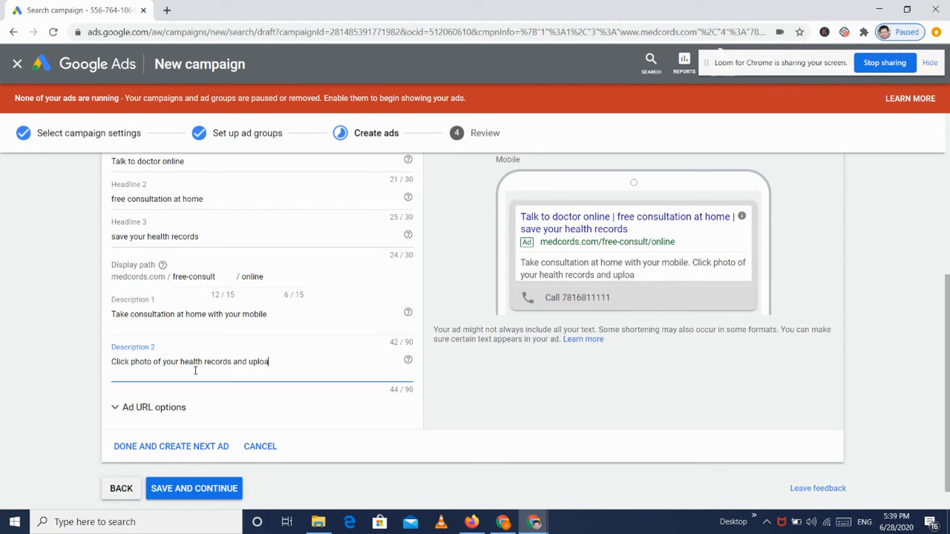
pyautogui.write('d on AAYU APp')
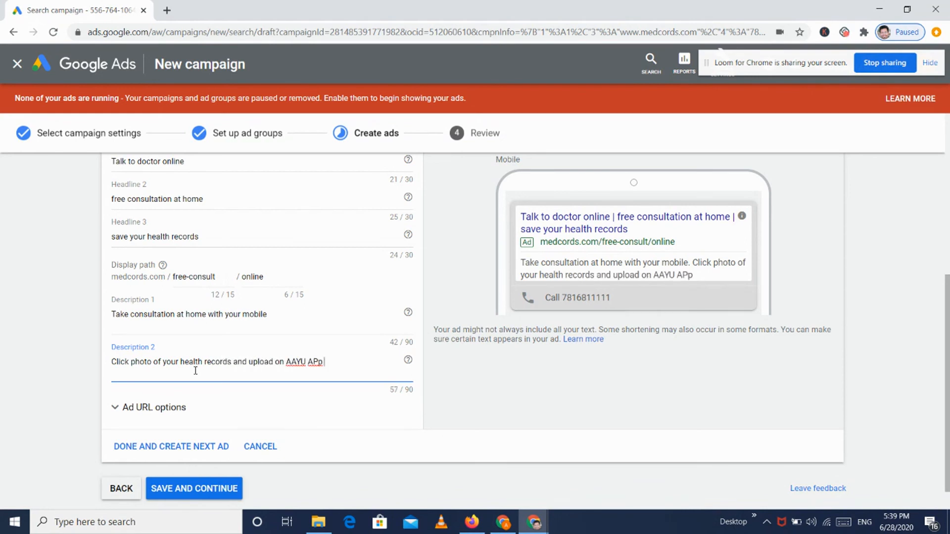
pyautogui.write(' to keep the')
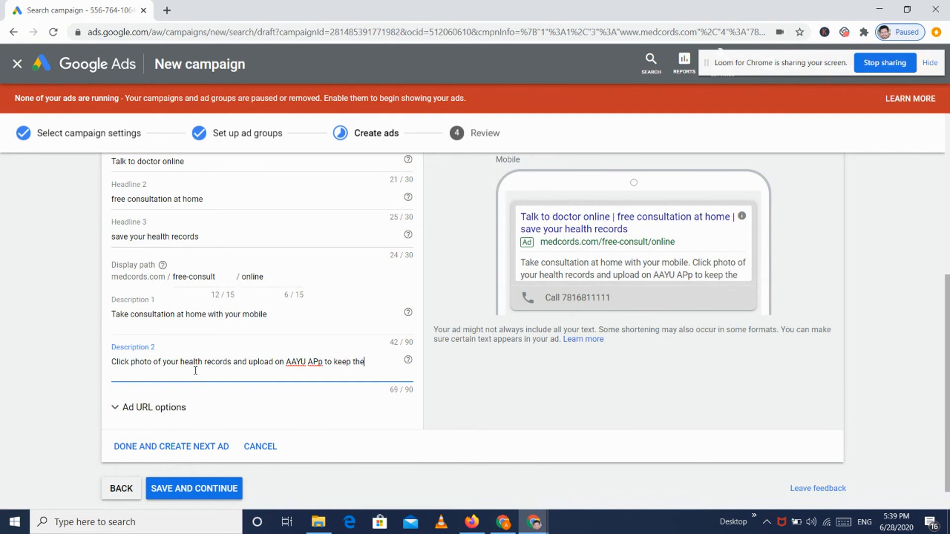
pyautogui.write('m safe and secure.')
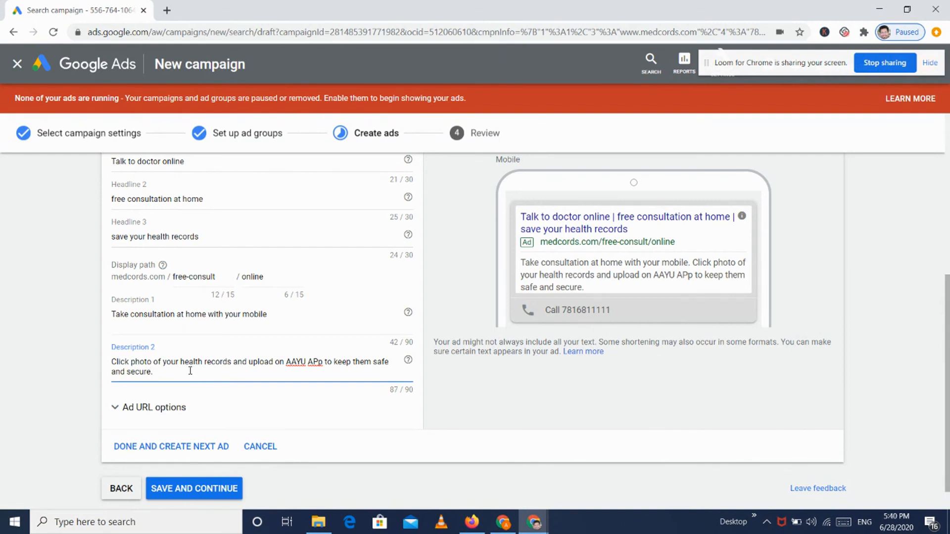
pyautogui.click(178, 449)
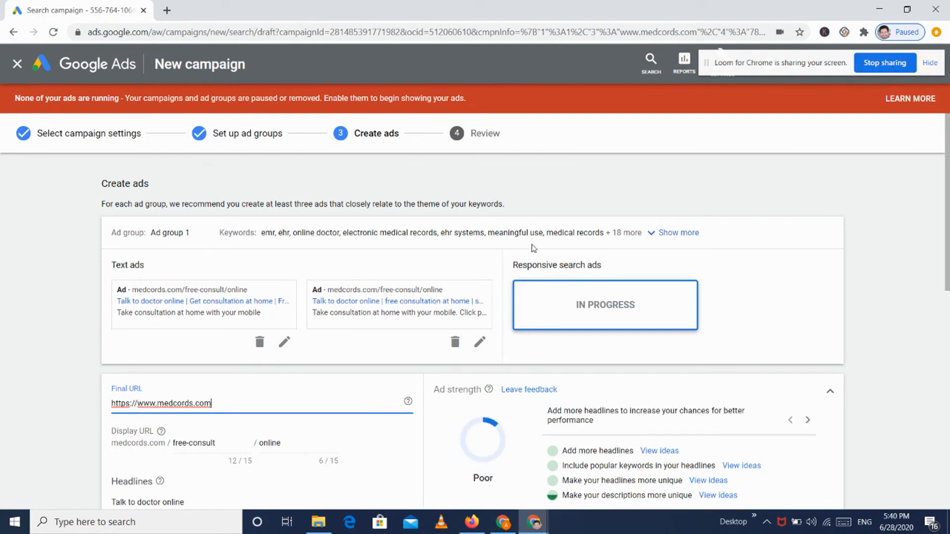
# Step: Add empty headline slots to the responsive search ad up to the maximum allowed
pyautogui.scroll(-5, 752, 231)
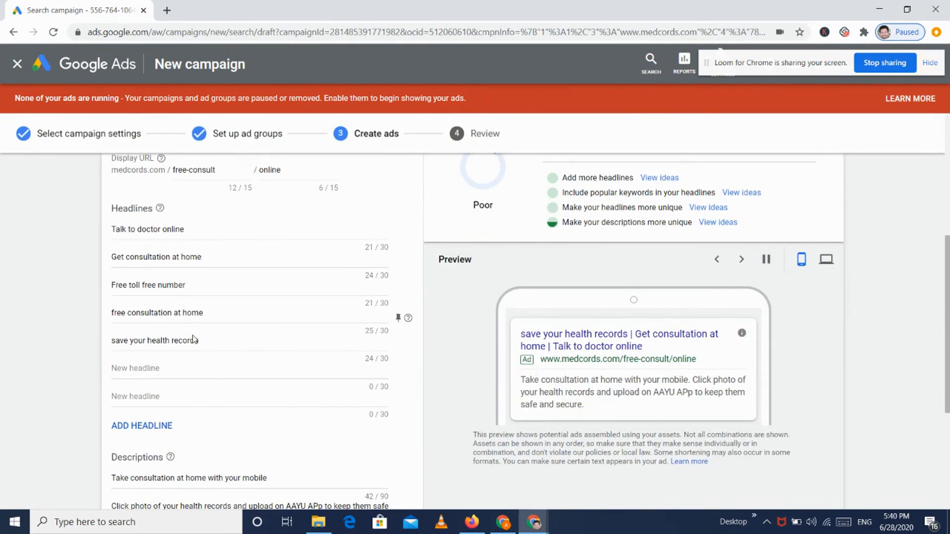
pyautogui.scroll(-2, 197, 424)
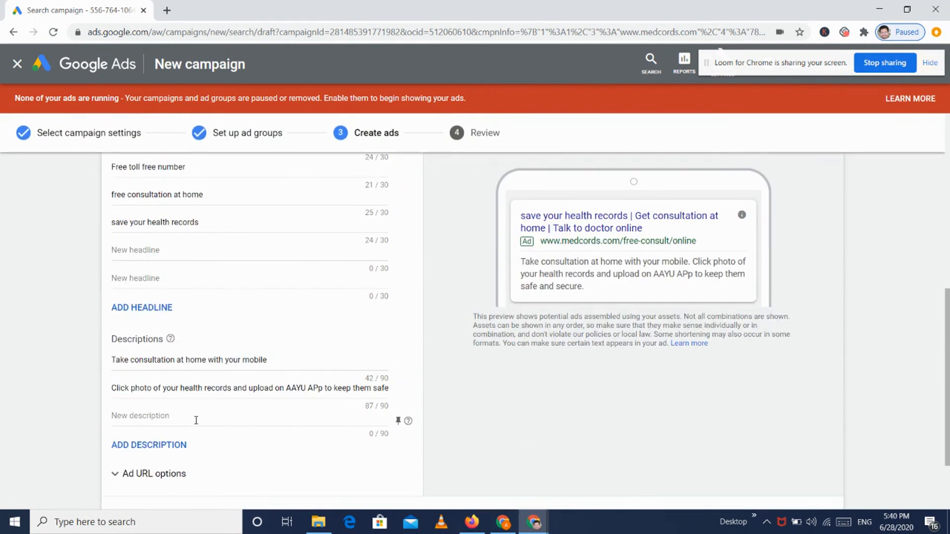
pyautogui.click(158, 307)
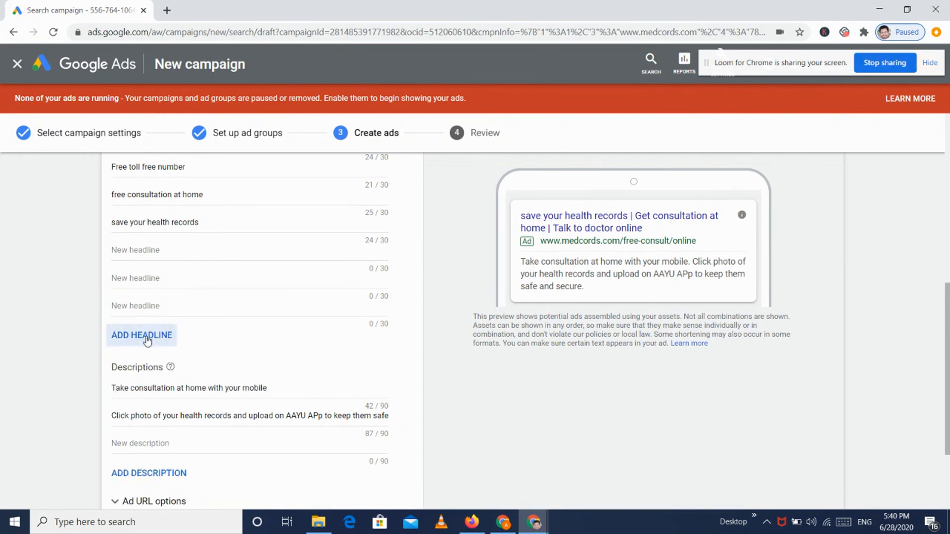
pyautogui.click(148, 335)
pyautogui.click(147, 363)
pyautogui.click(145, 396)
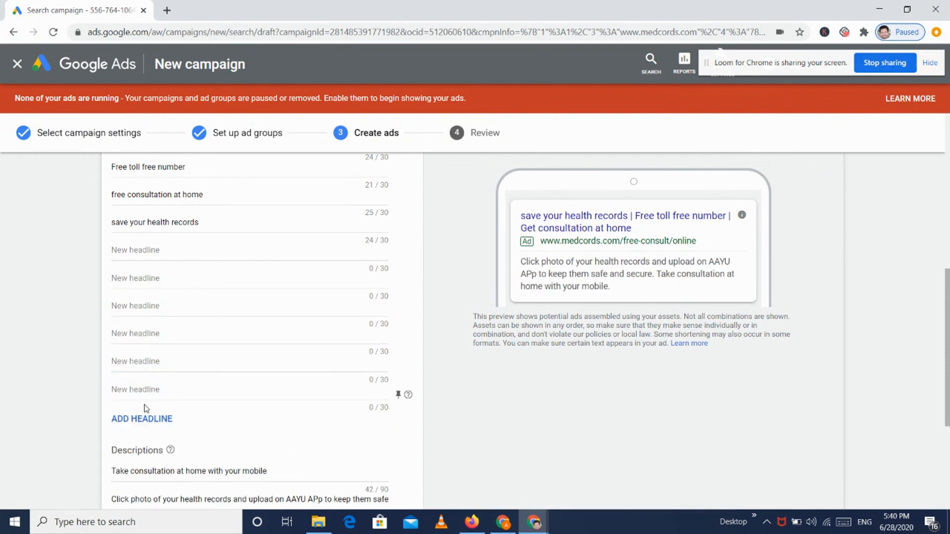
pyautogui.click(143, 419)
pyautogui.click(144, 447)
pyautogui.click(143, 473)
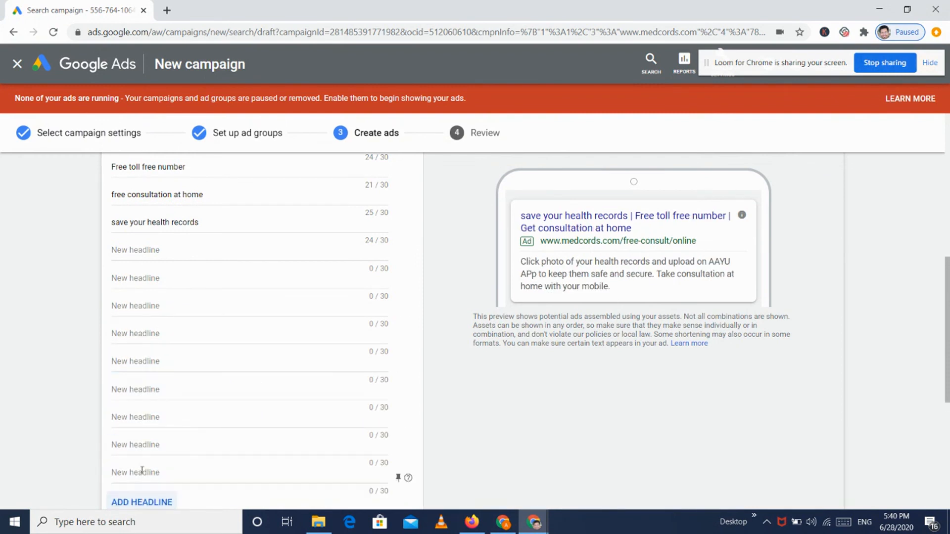
pyautogui.scroll(-2, 143, 475)
pyautogui.click(113, 411)
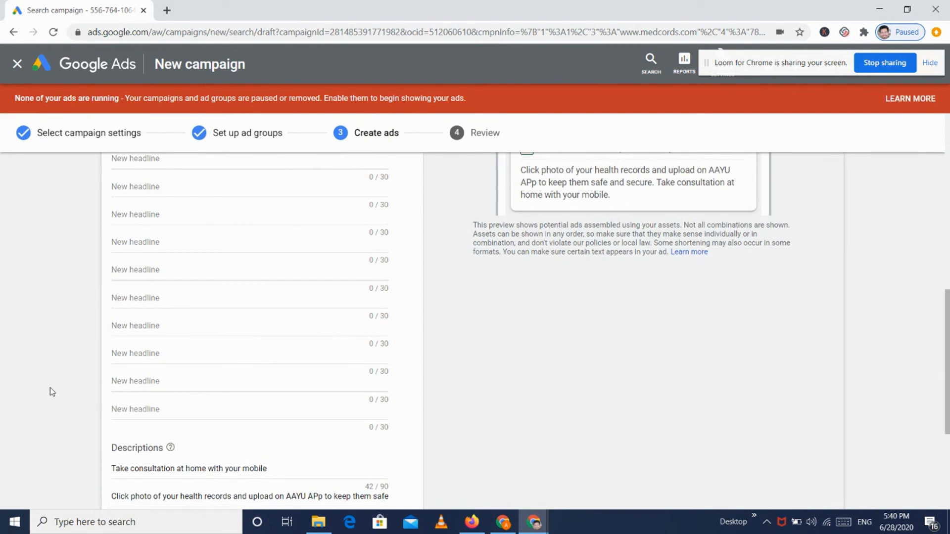
# Step: Add a fourth description slot and save the ads to reach the Review step
pyautogui.scroll(-3, 51, 391)
pyautogui.click(166, 399)
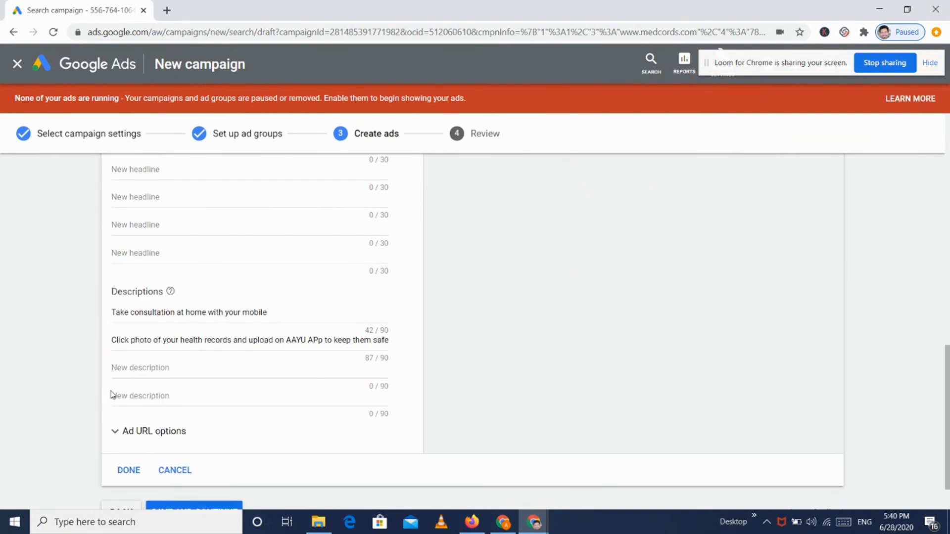
pyautogui.scroll(-1, 112, 394)
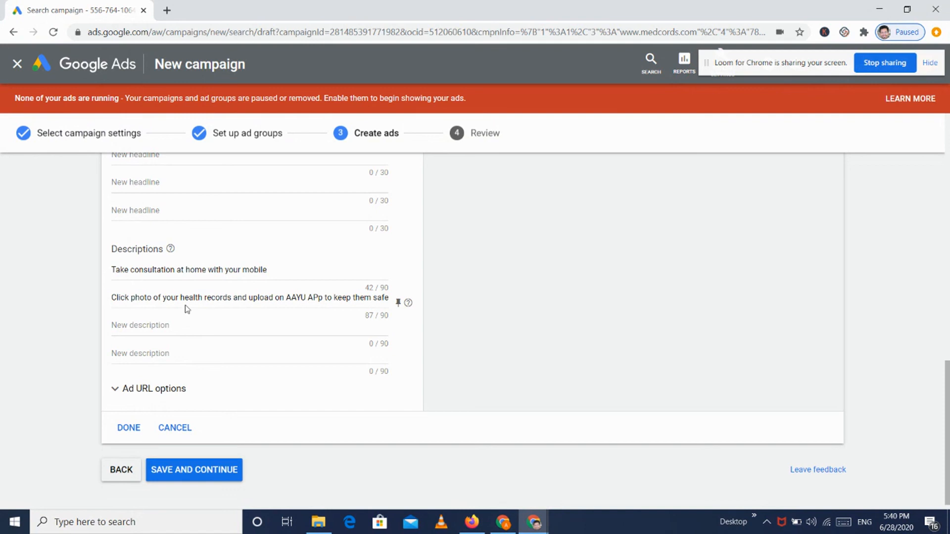
pyautogui.scroll(10, 240, 327)
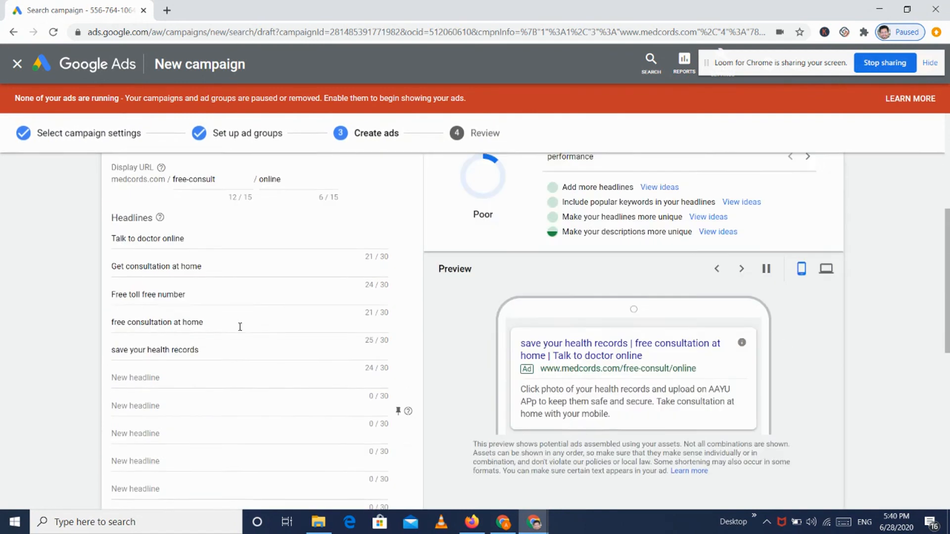
pyautogui.scroll(-1, 240, 326)
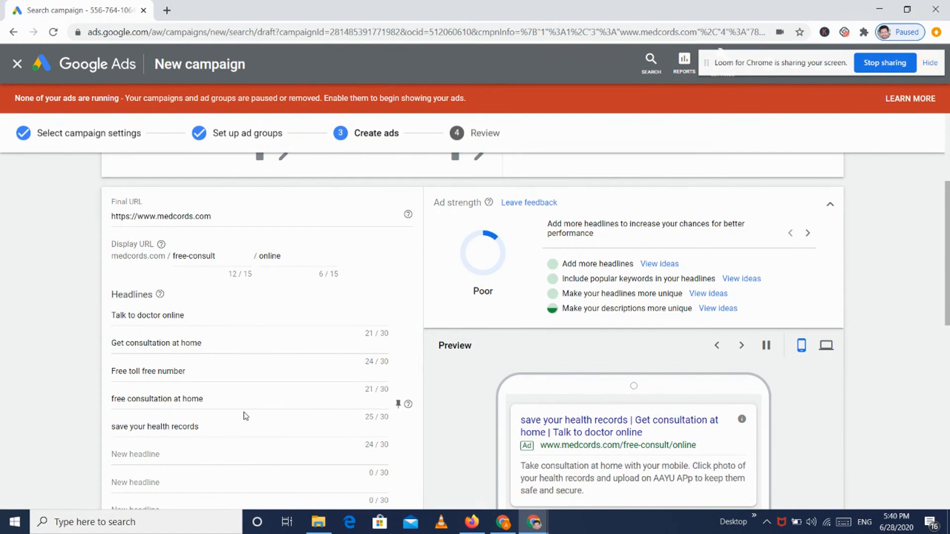
pyautogui.scroll(-5, 246, 416)
pyautogui.scroll(-5, 244, 412)
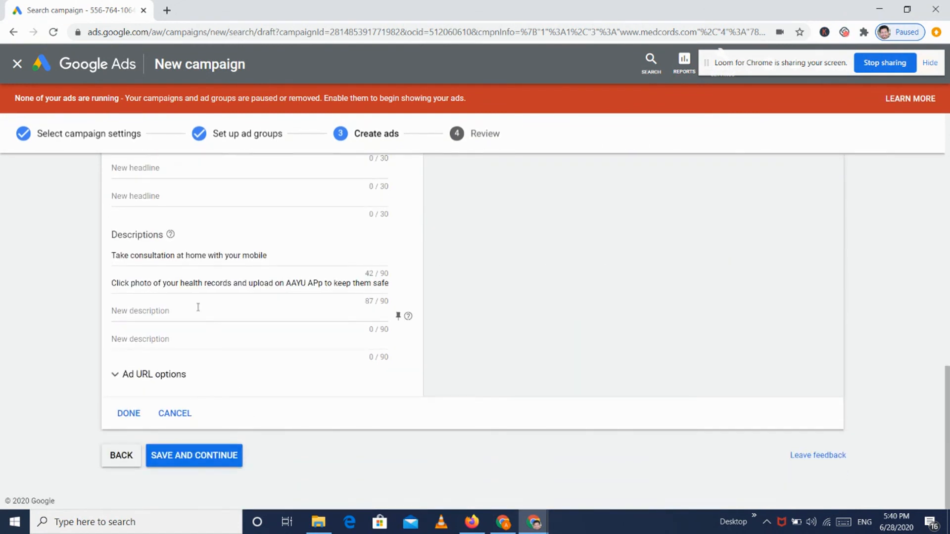
pyautogui.click(208, 461)
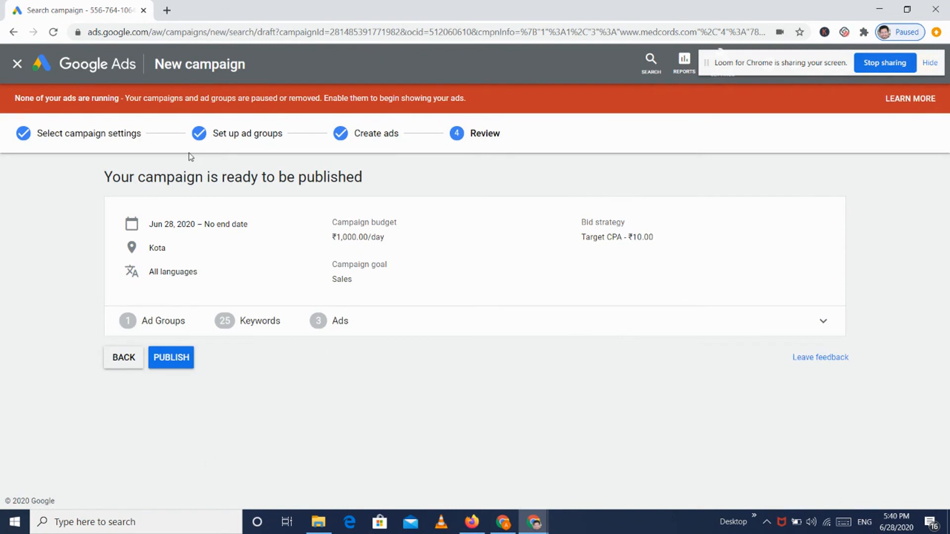
# Step: Check the campaign's general settings, return to the Review summary, and publish Demo Search Ads
pyautogui.click(92, 141)
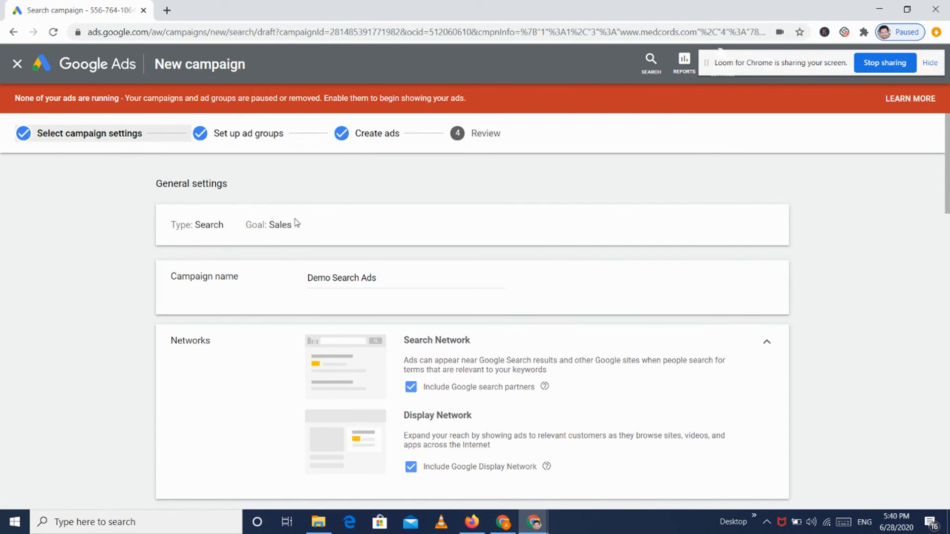
pyautogui.scroll(-1, 387, 267)
pyautogui.scroll(1, 387, 267)
pyautogui.click(457, 139)
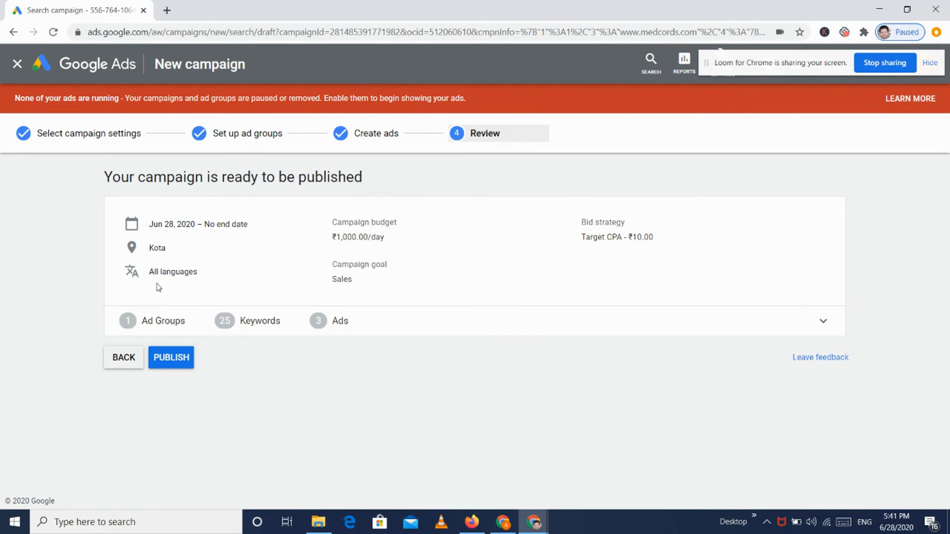
pyautogui.click(176, 358)
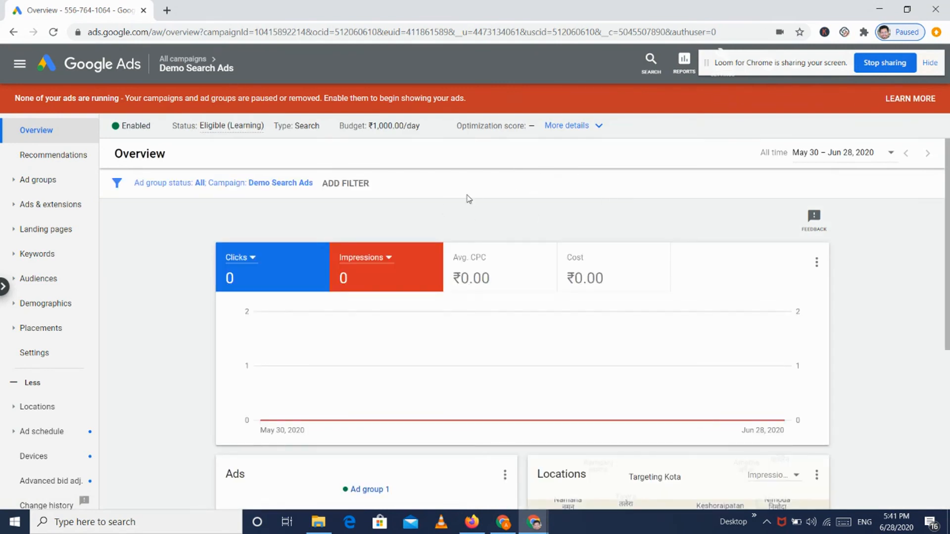
# Step: Scroll the campaign overview to the Ads card and page through ads 2 of 3 and 3 of 3
pyautogui.scroll(-1, 468, 198)
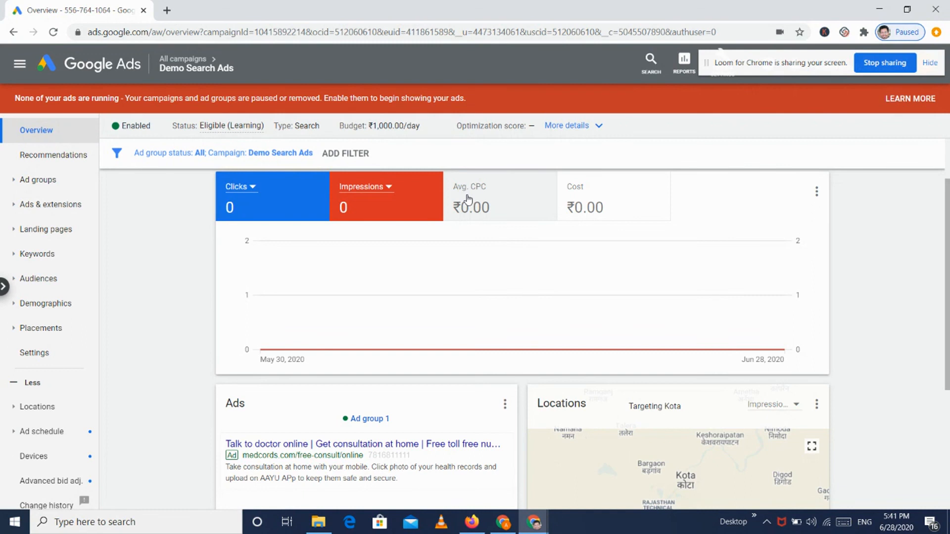
pyautogui.scroll(-2, 468, 199)
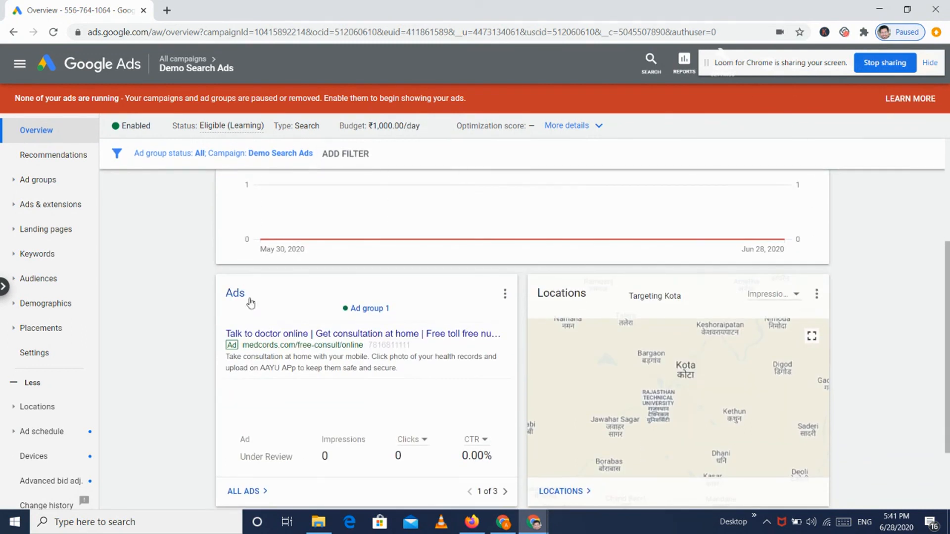
pyautogui.moveTo(289, 361)
pyautogui.scroll(-1, 130, 396)
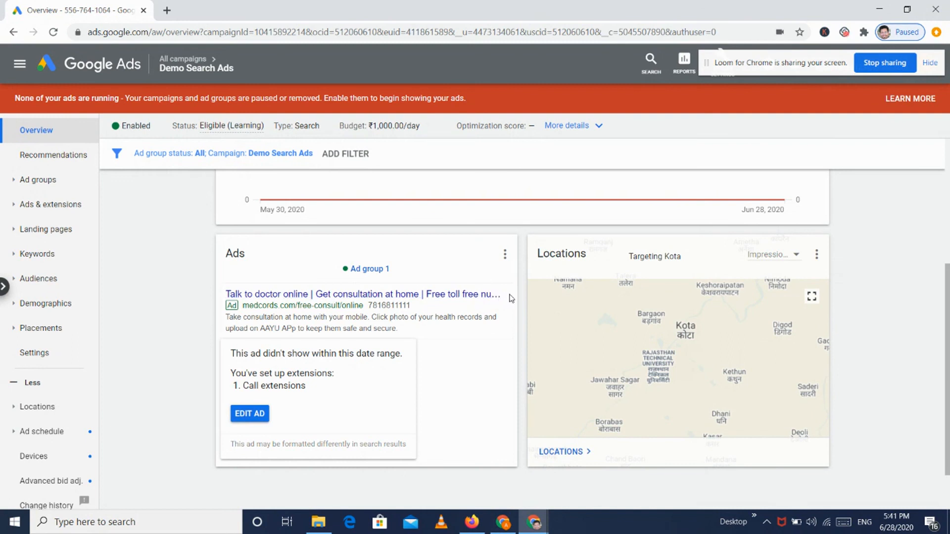
pyautogui.doubleClick(290, 328)
pyautogui.click(432, 315)
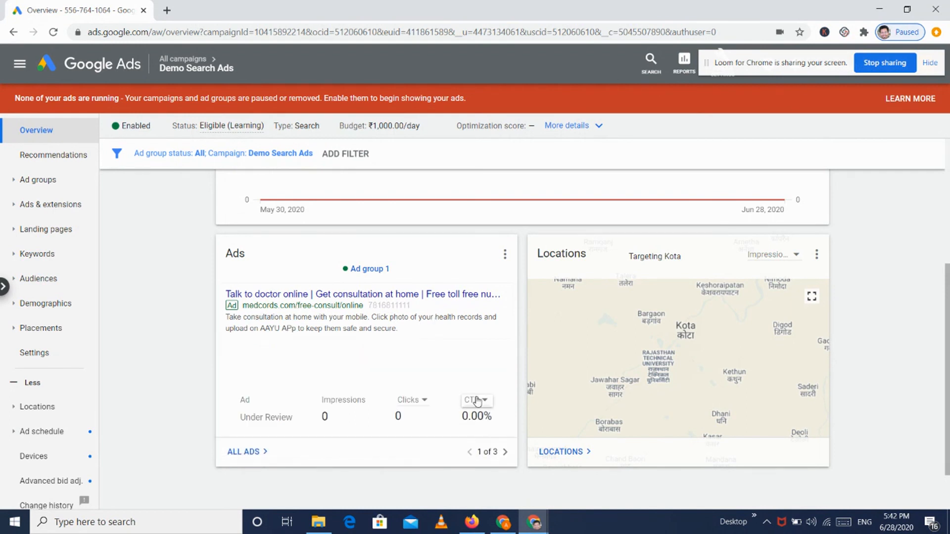
pyautogui.click(500, 454)
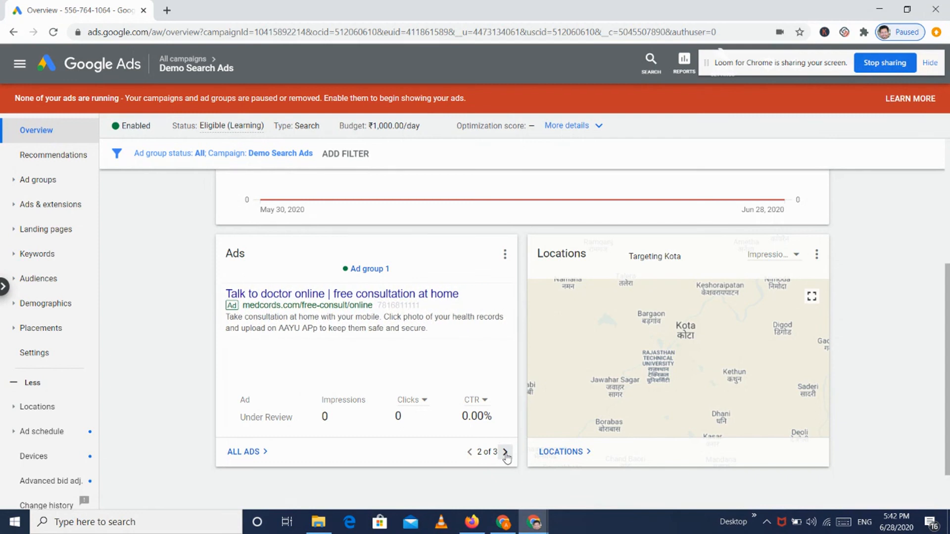
pyautogui.moveTo(499, 430)
pyautogui.click(504, 461)
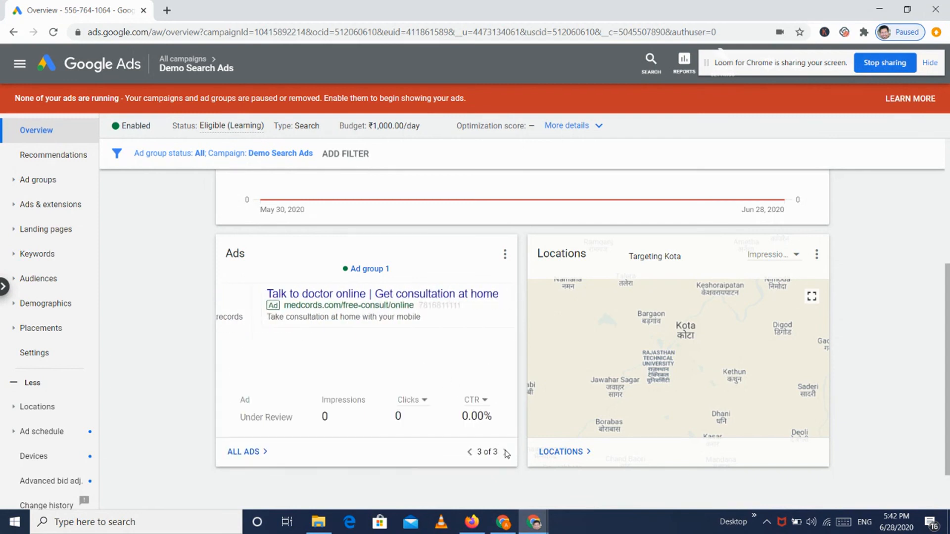
pyautogui.moveTo(335, 307)
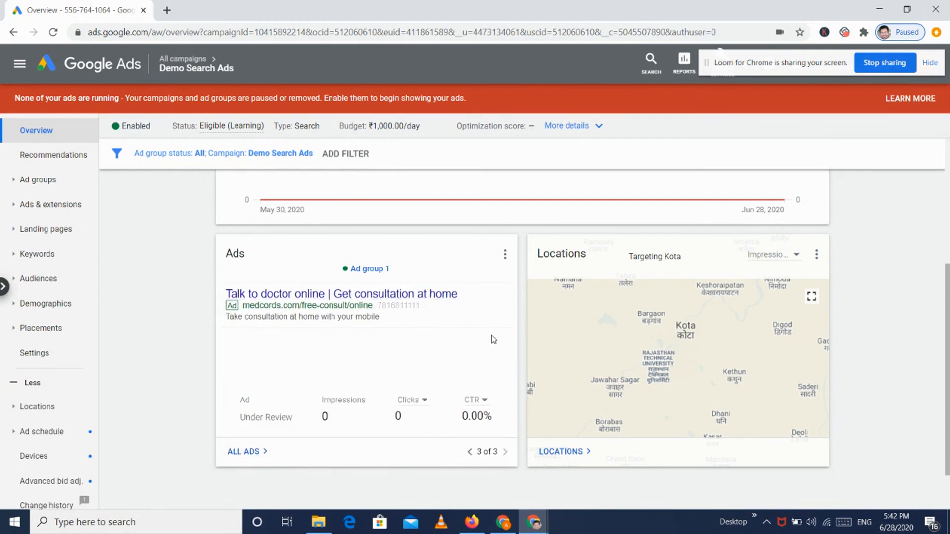
pyautogui.scroll(4, 444, 321)
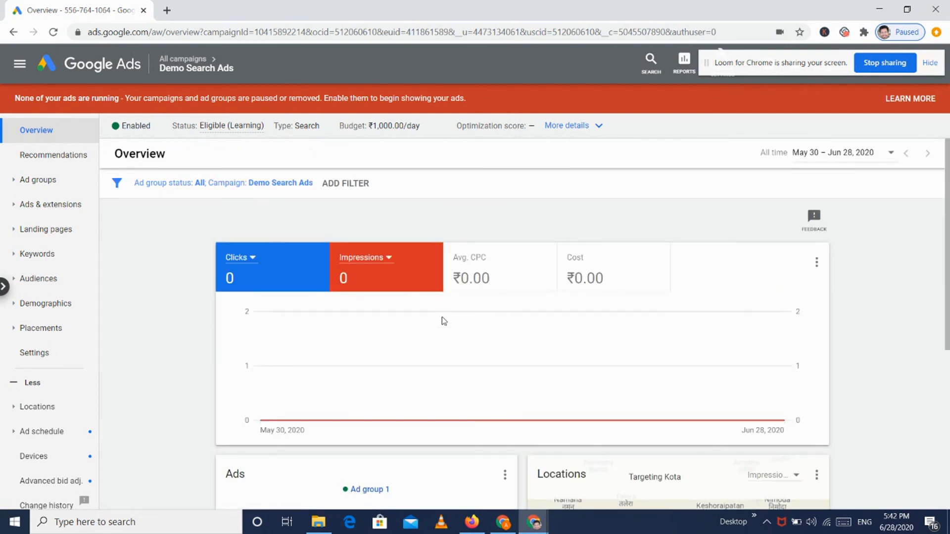